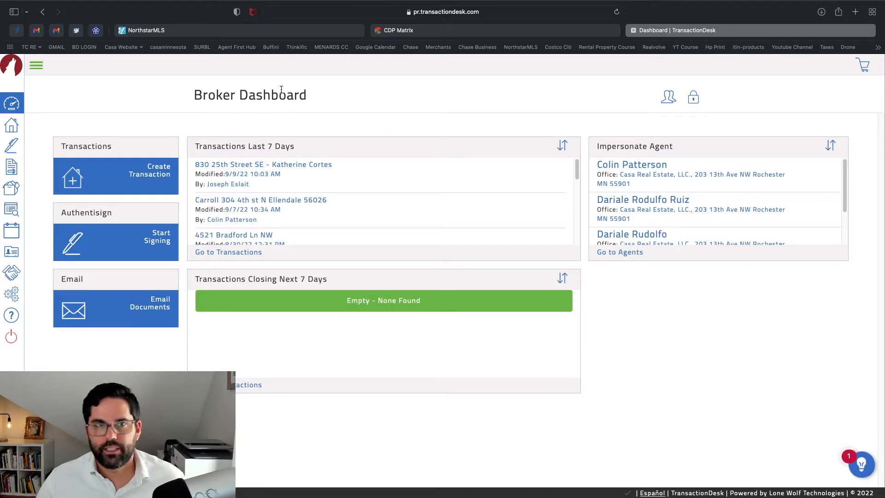
Open and browse the list of 118 transactions, then switch to the Signings page
click(11, 127)
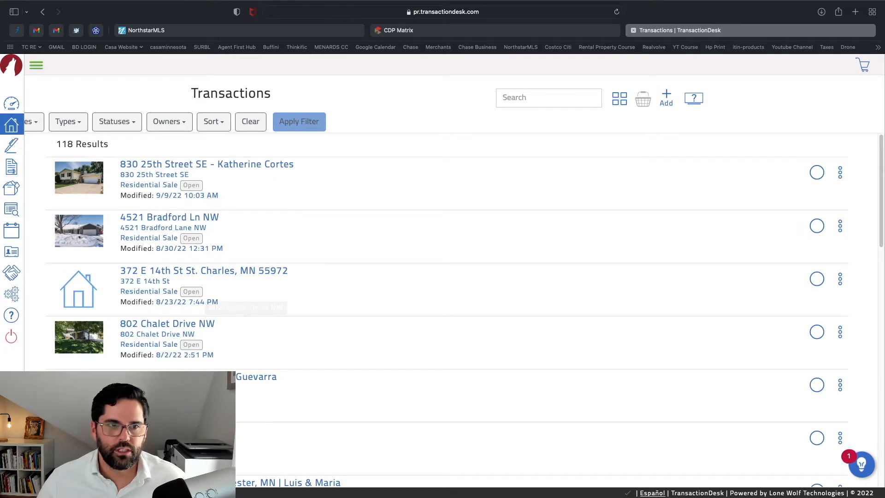
scroll(162, 231, down, 5)
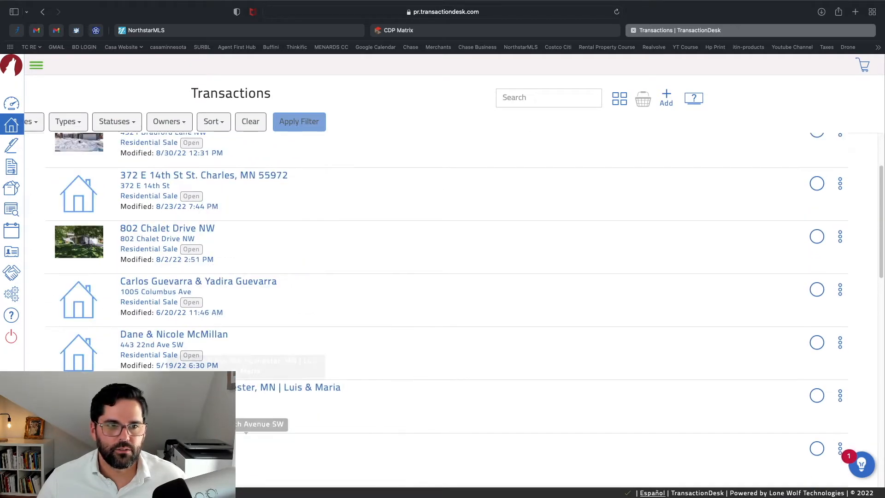
scroll(153, 212, up, 5)
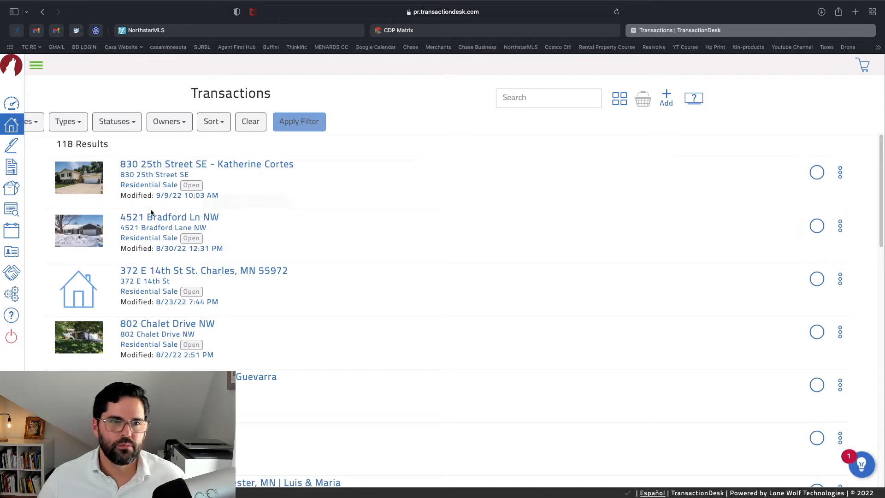
click(12, 145)
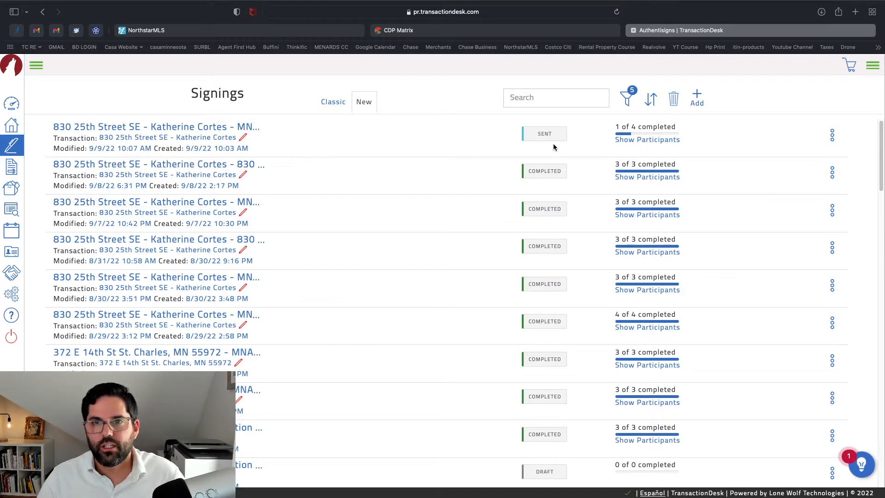
Review each signing's participants and status, including the sent package at 1 of 4 signatures
mouse_move(640, 141)
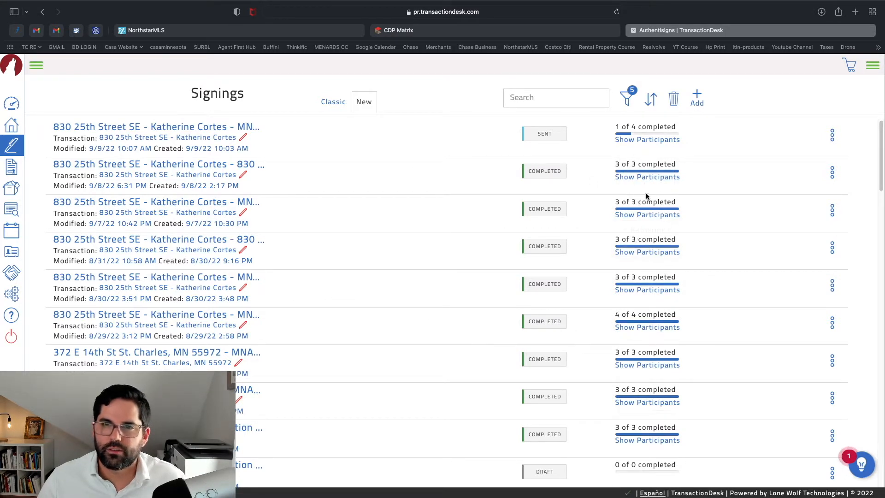
mouse_move(644, 177)
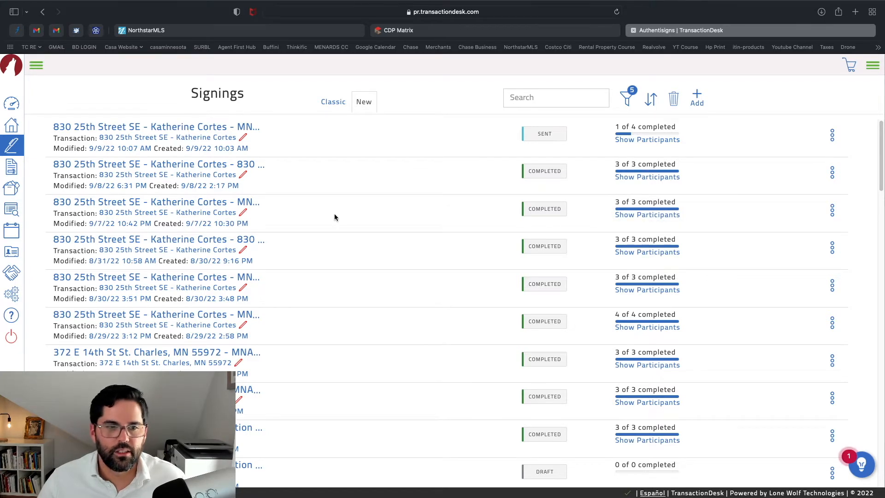
scroll(643, 428, down, 1)
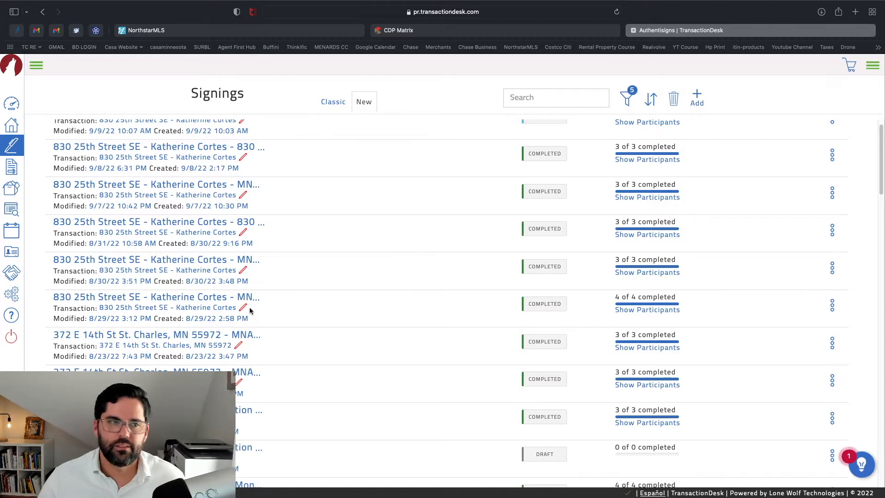
Open the MNAR - MN Residential Forms library and search it for 'purchase agreement'
click(12, 166)
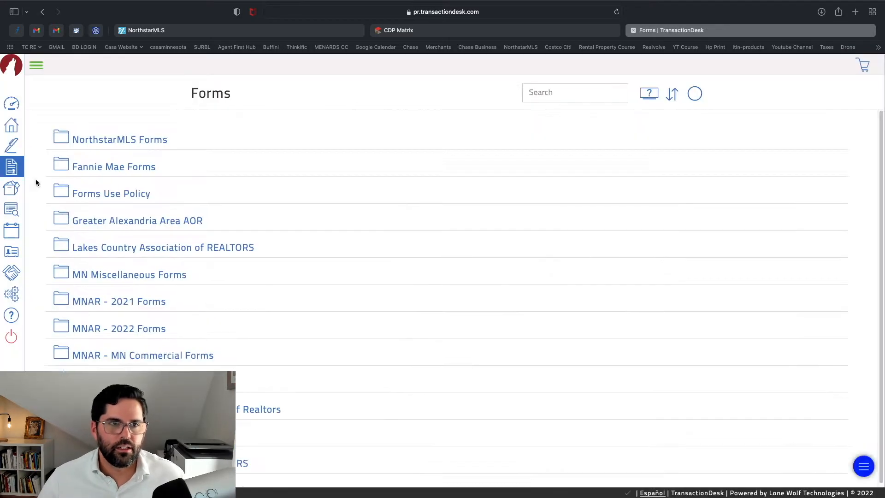
scroll(361, 226, down, 2)
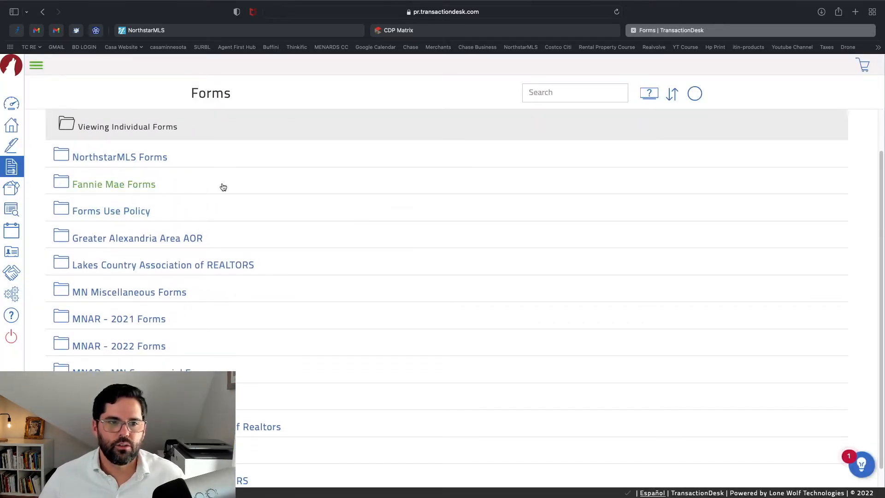
scroll(447, 240, down, 1)
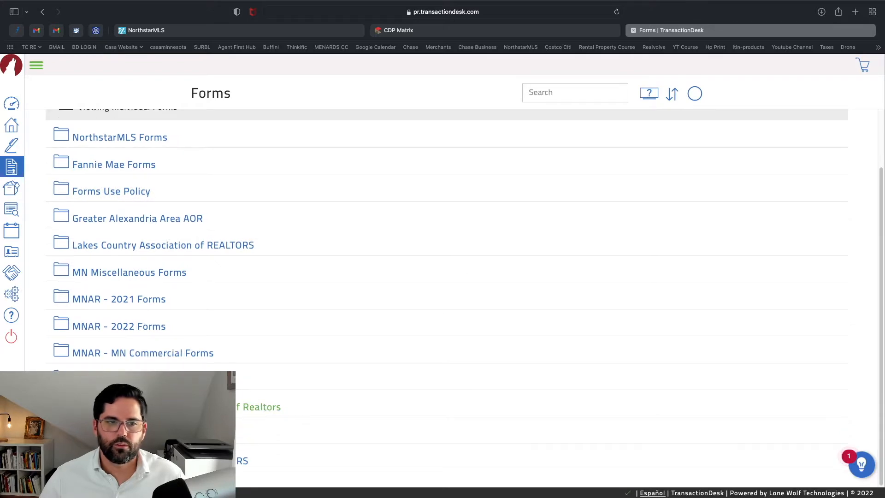
click(143, 380)
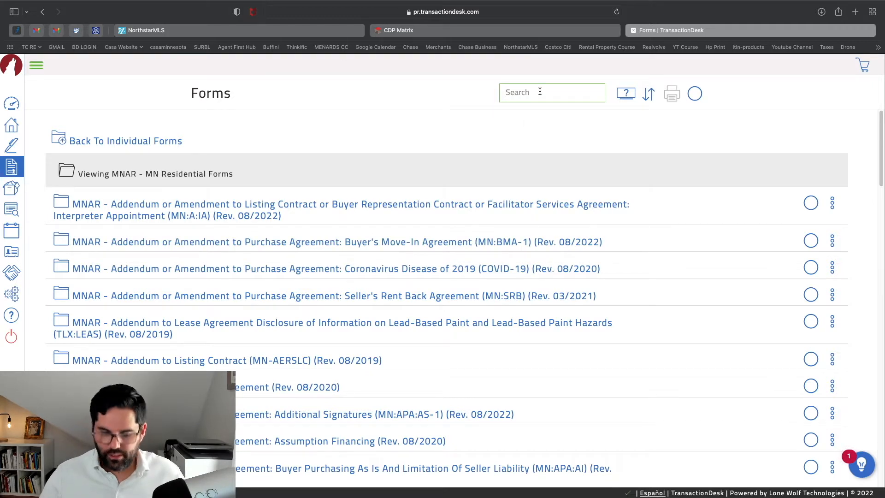
text(purcha)
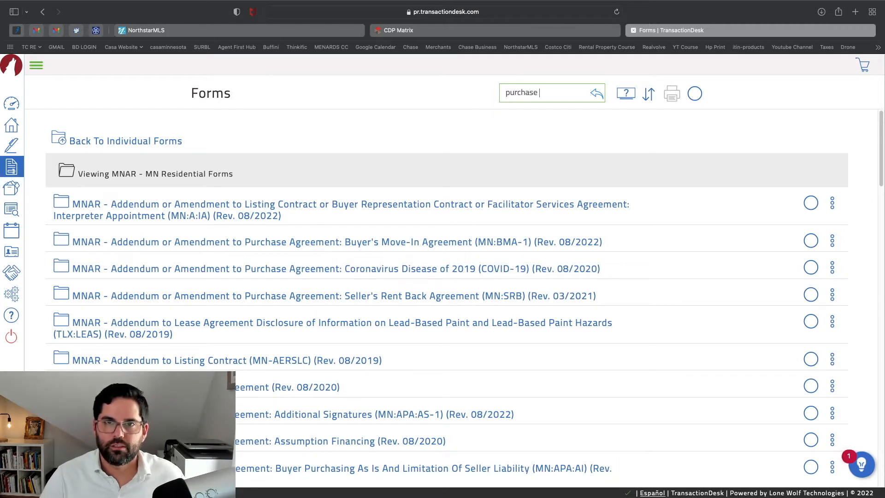
text(se agr)
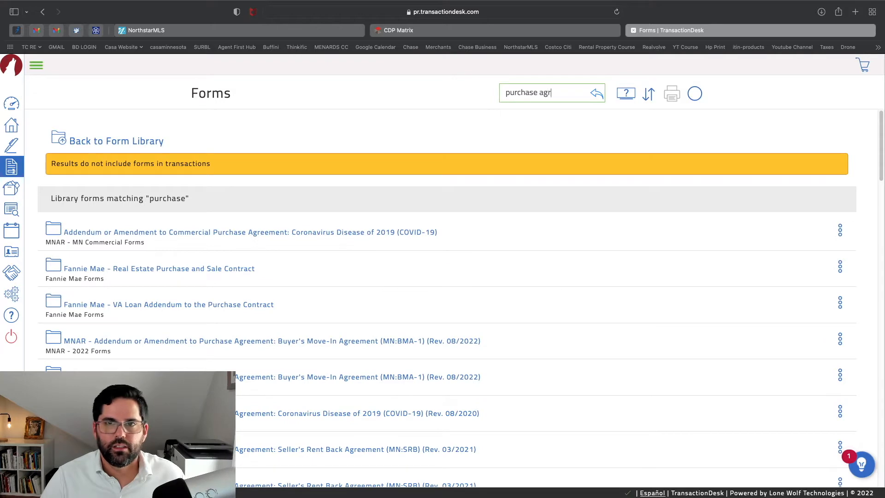
text(eement)
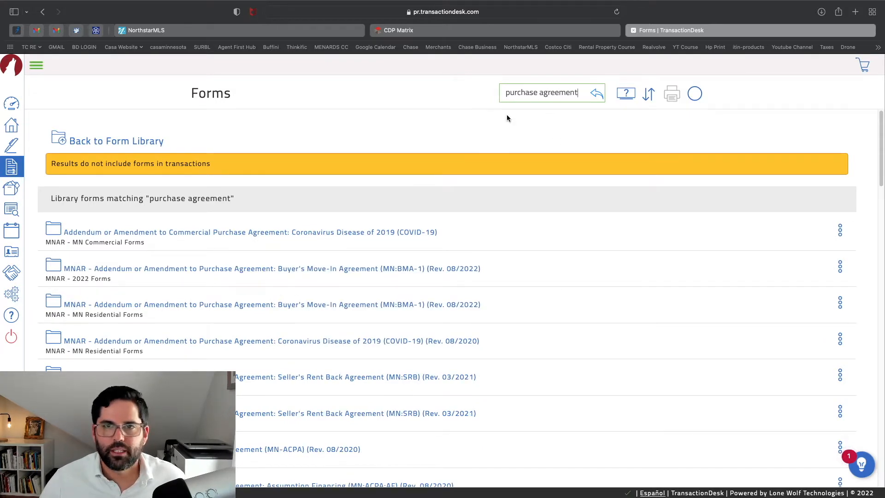
scroll(285, 351, down, 10)
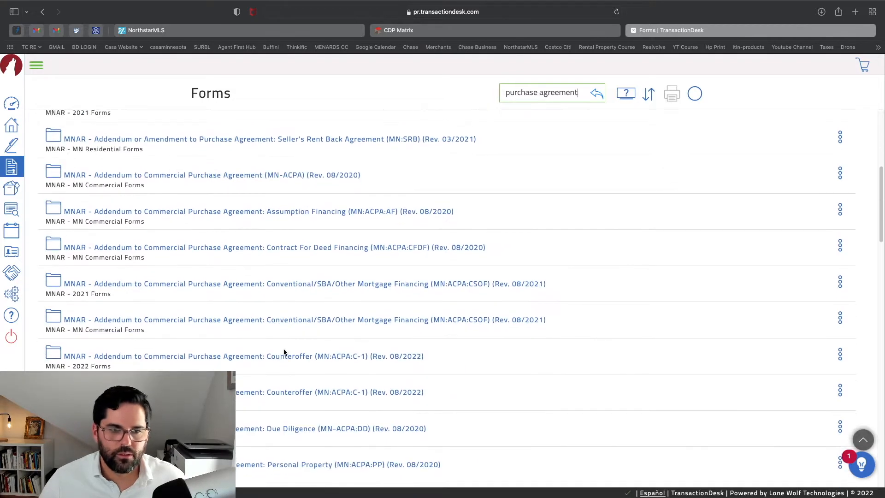
scroll(284, 352, down, 14)
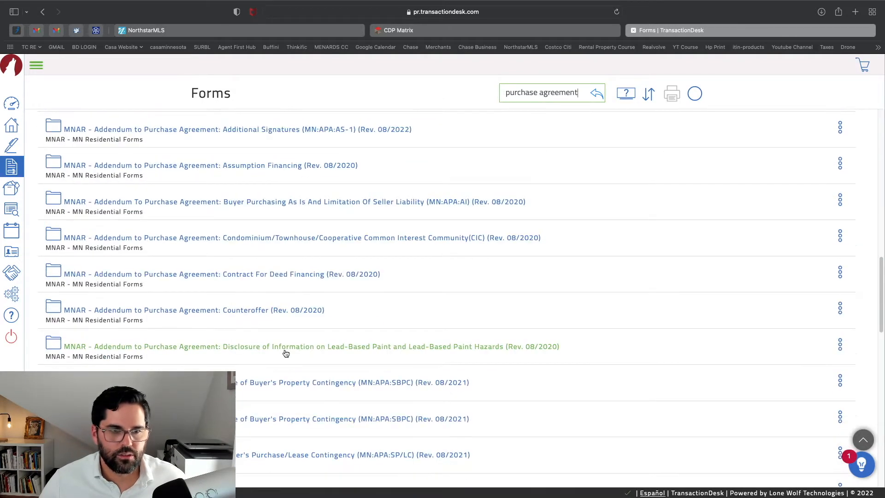
scroll(284, 353, down, 6)
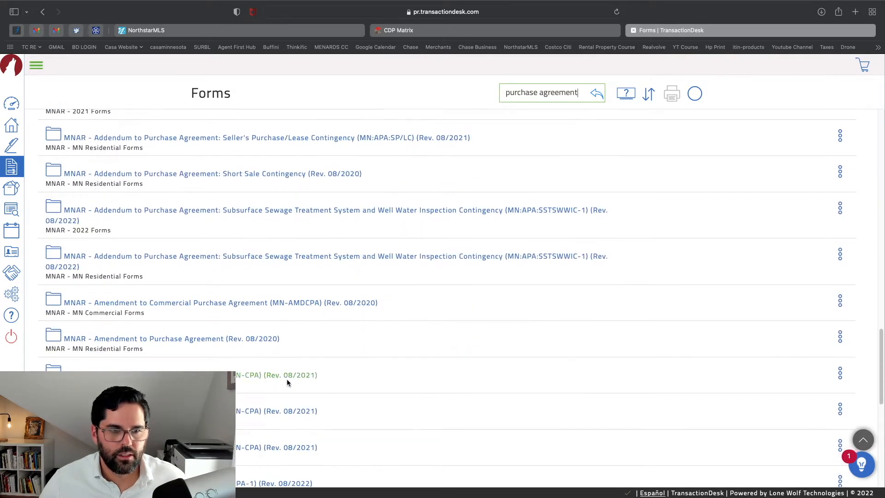
scroll(284, 352, down, 5)
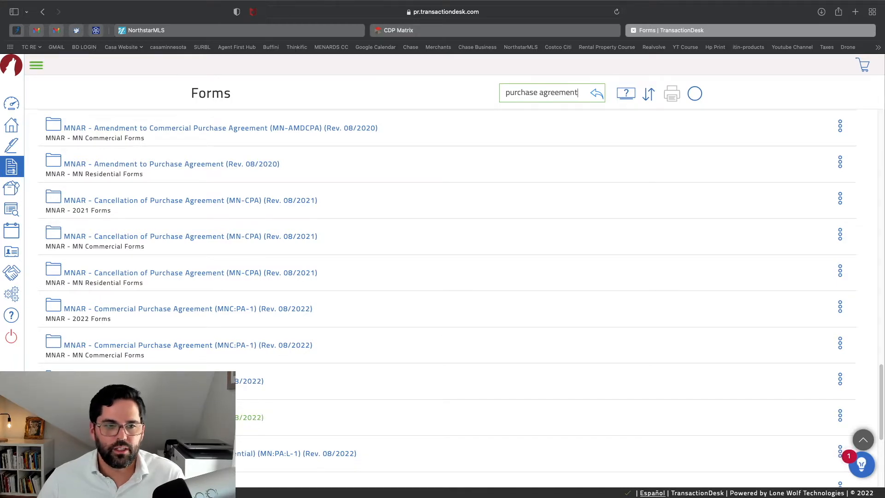
Look at New Form and the actions menu for a purchase agreement without creating anything, then open Documents
click(198, 418)
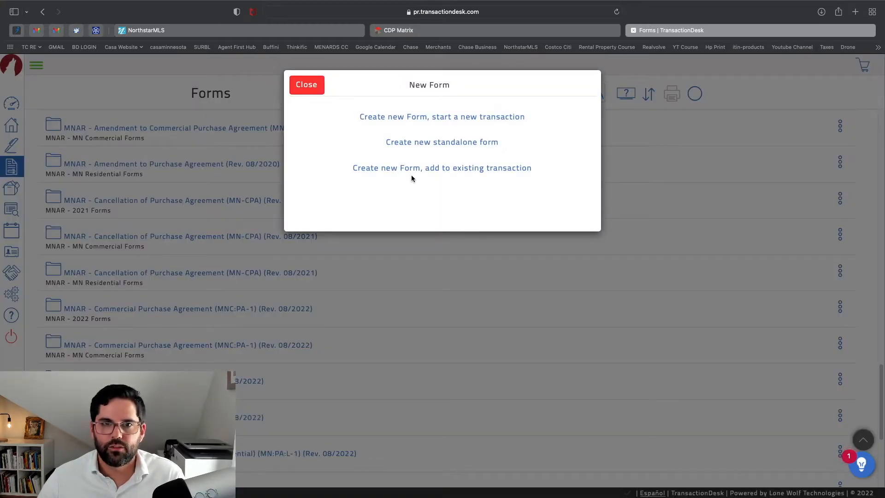
click(313, 88)
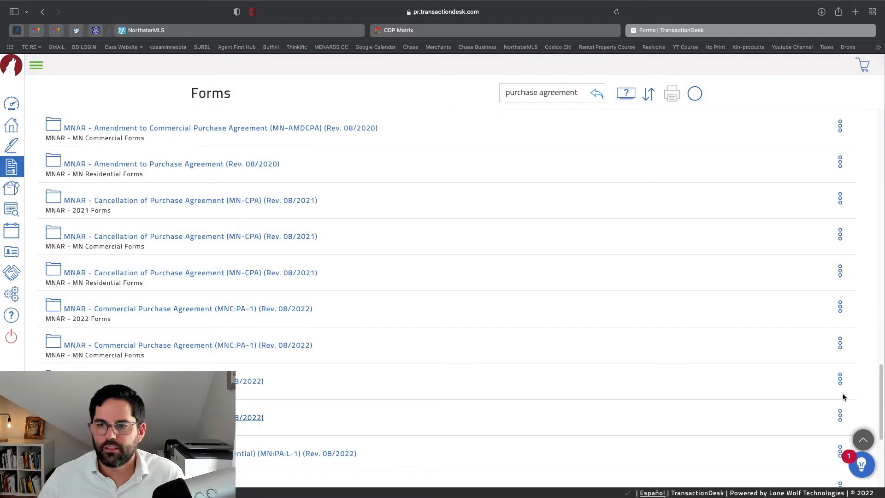
click(840, 416)
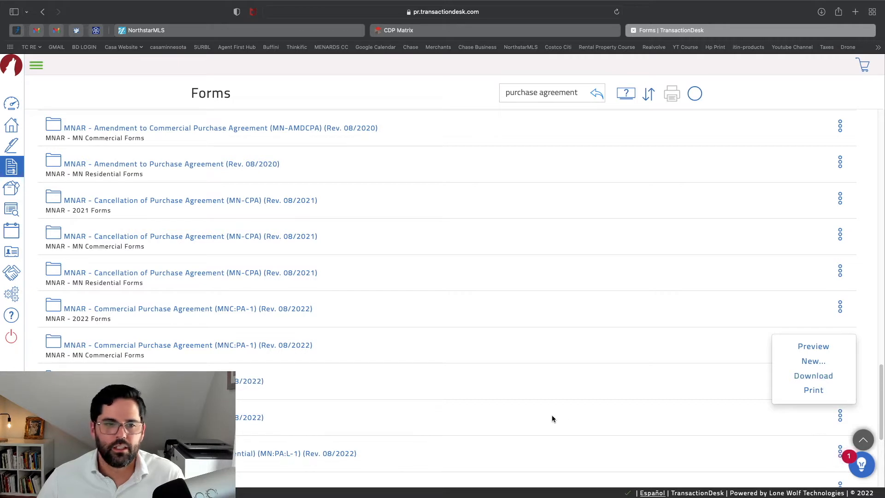
click(10, 196)
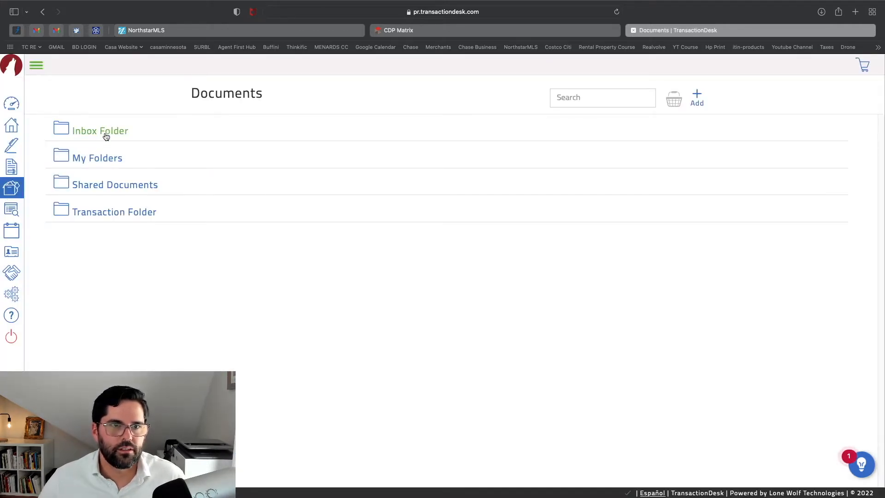
Browse Documents' My Folders, then Broker Tools, Tasks, Contacts and the Partners page
click(111, 159)
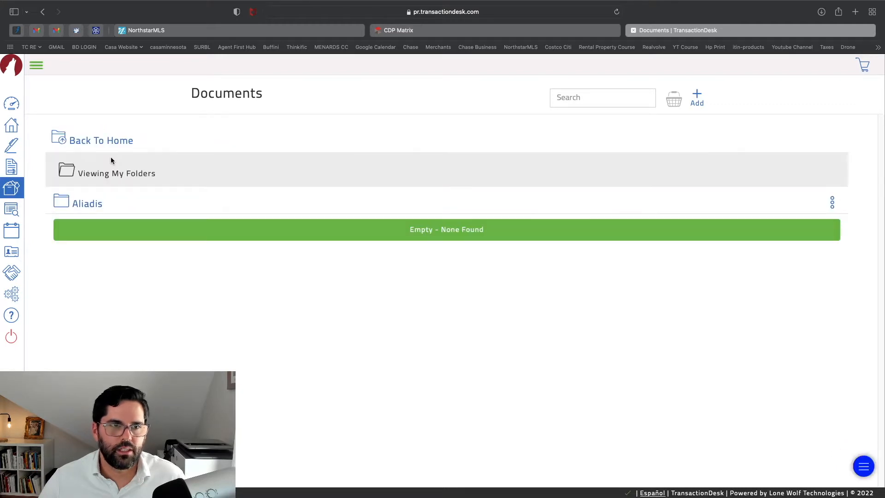
click(112, 143)
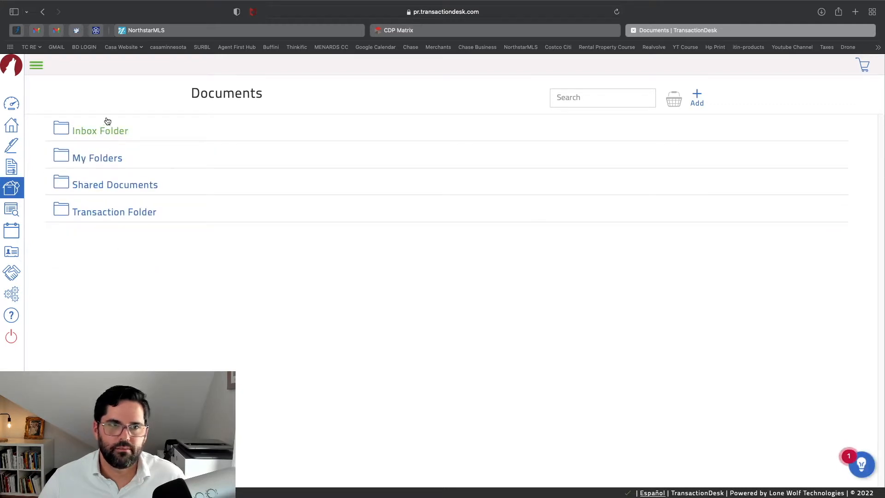
click(12, 212)
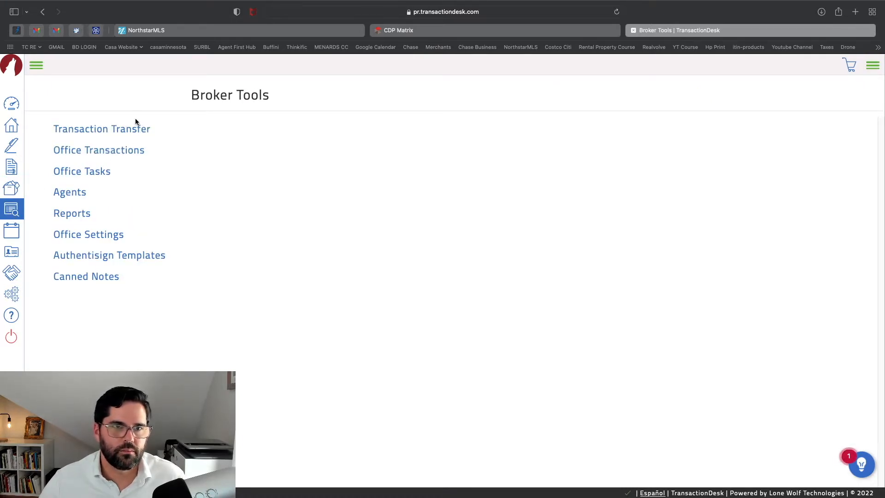
click(10, 236)
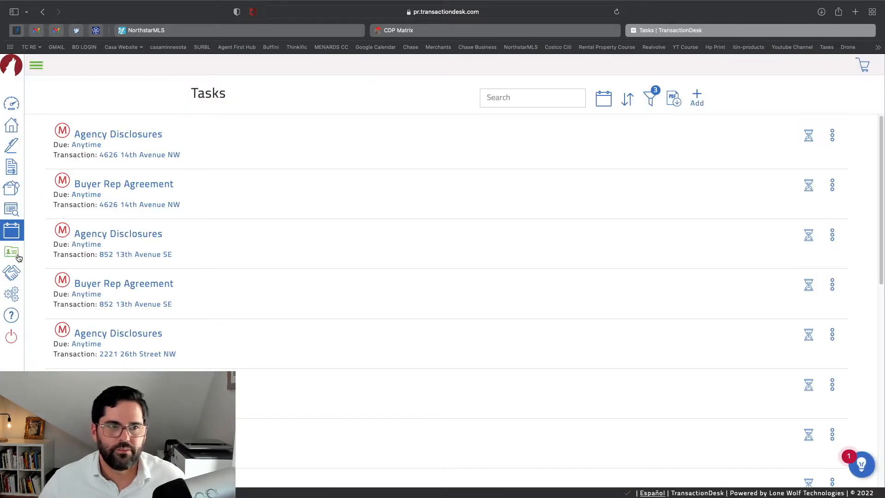
click(19, 252)
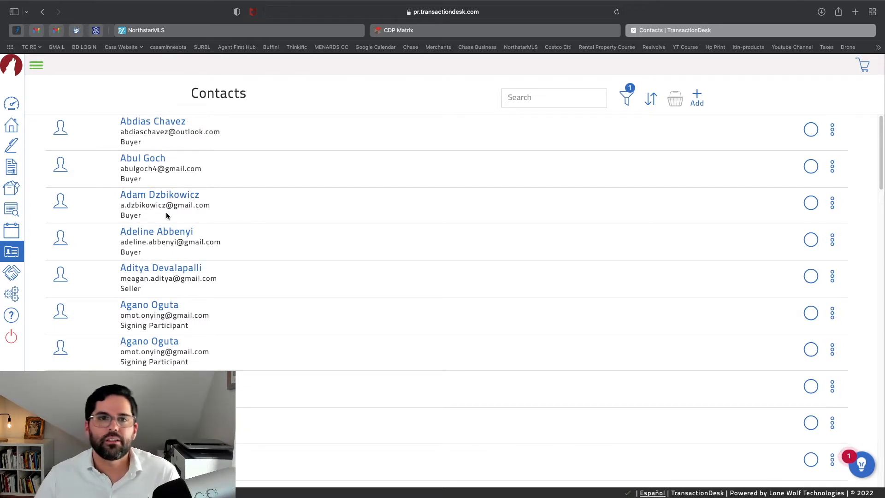
click(13, 276)
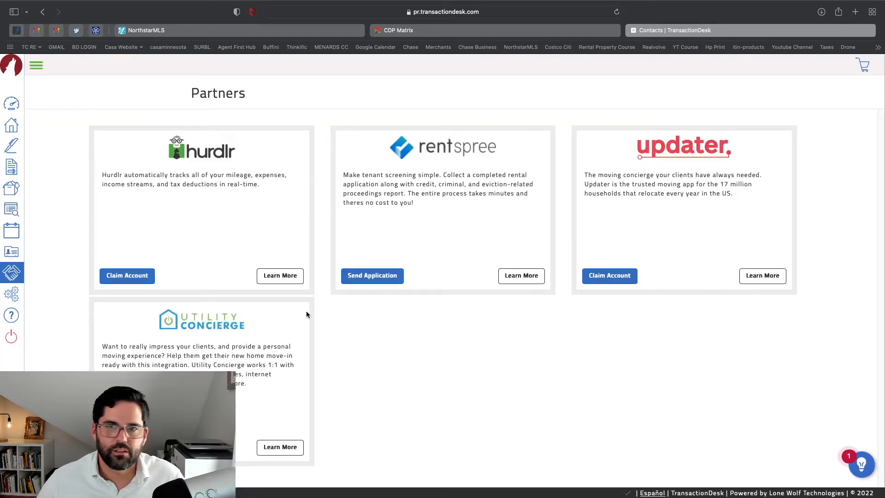
Go through account settings to Transaction Templates and open Buyer-Single Family Home
click(10, 301)
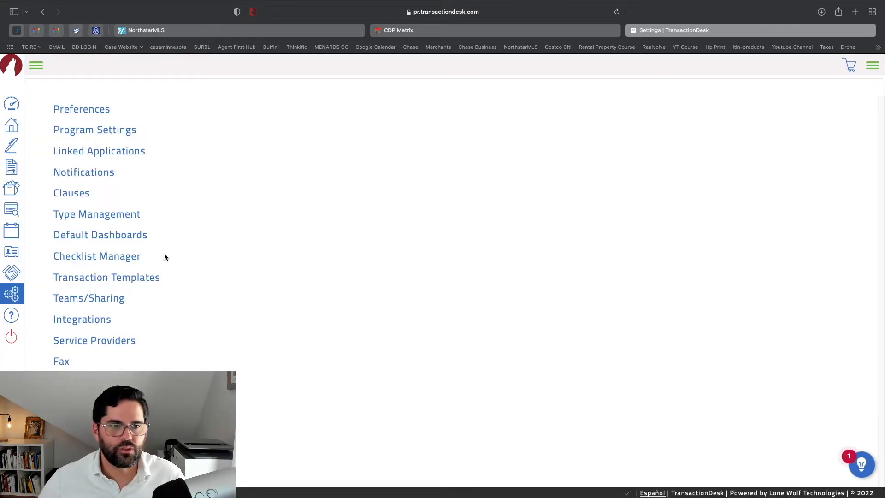
click(149, 278)
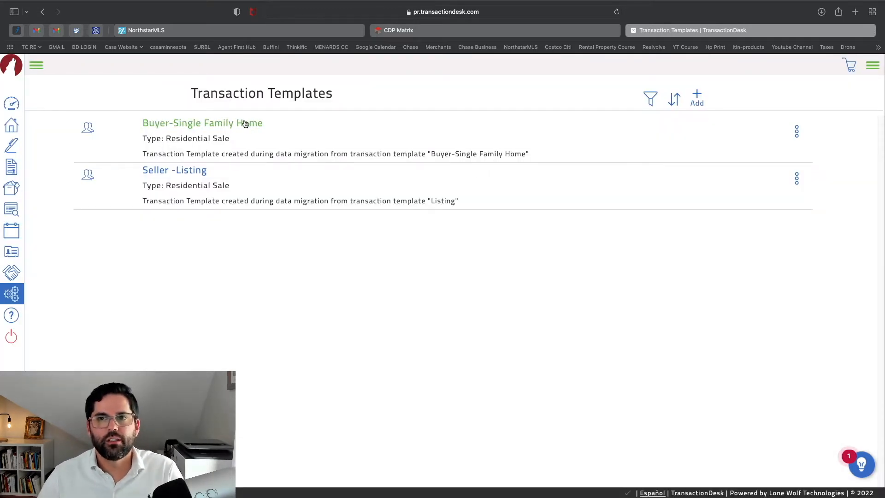
click(205, 125)
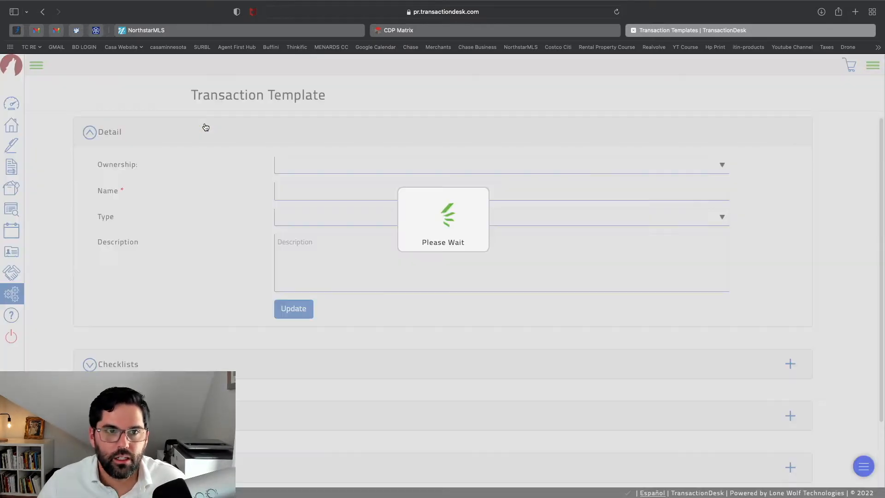
Check the template's empty Checklists section and expand its Forms list of MNAR forms
scroll(407, 197, down, 1)
scroll(408, 201, down, 1)
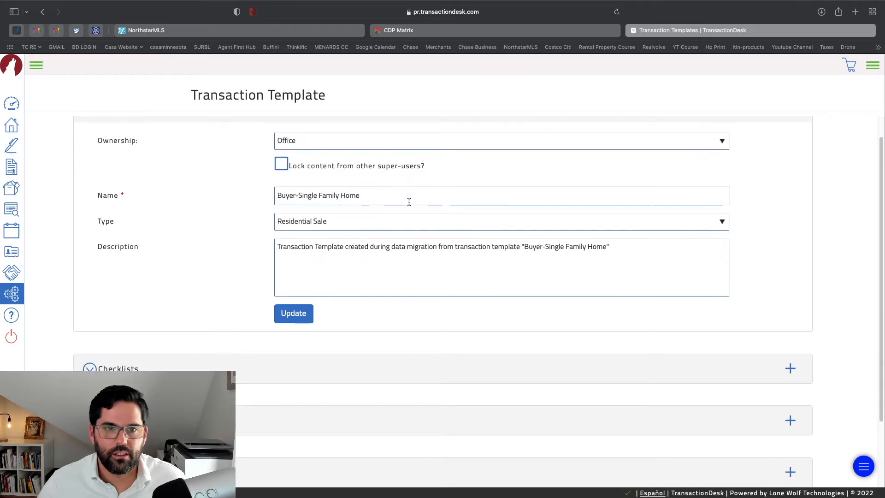
scroll(325, 281, down, 2)
click(323, 287)
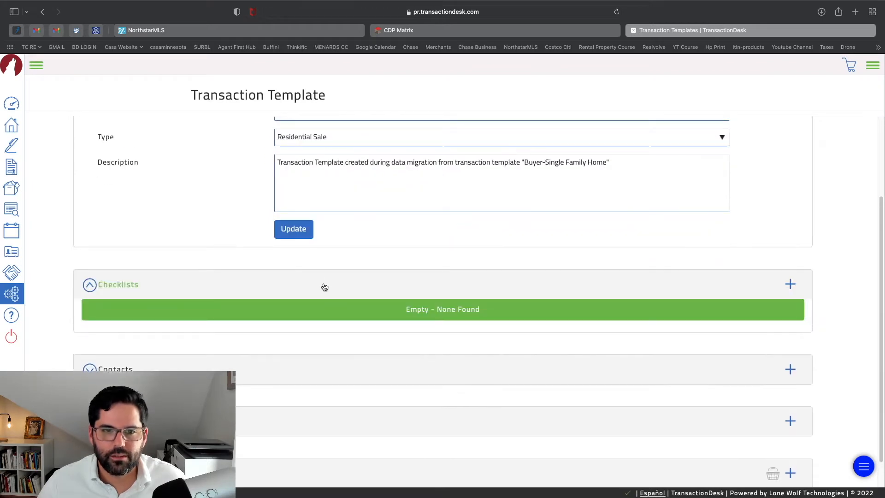
click(325, 286)
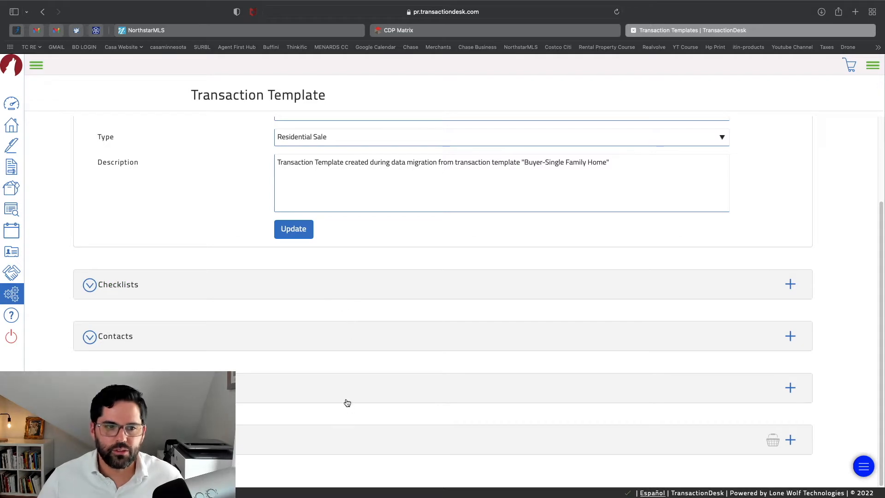
click(337, 431)
scroll(366, 300, down, 3)
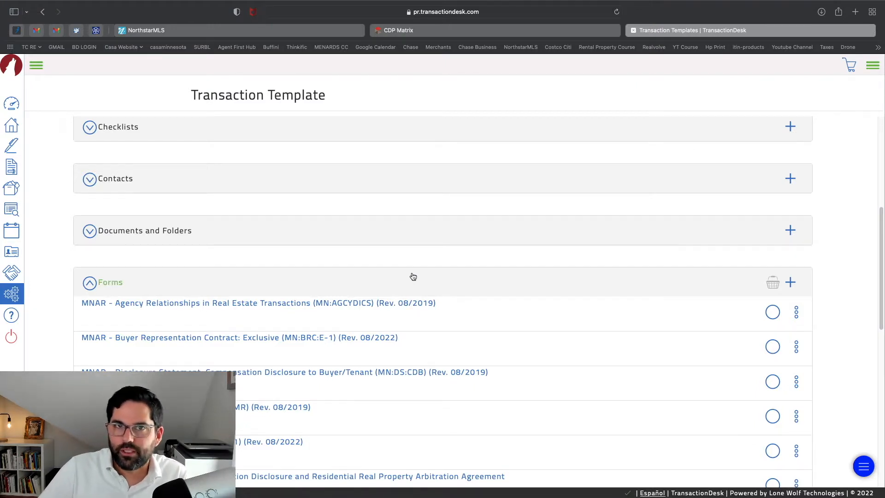
scroll(413, 277, down, 2)
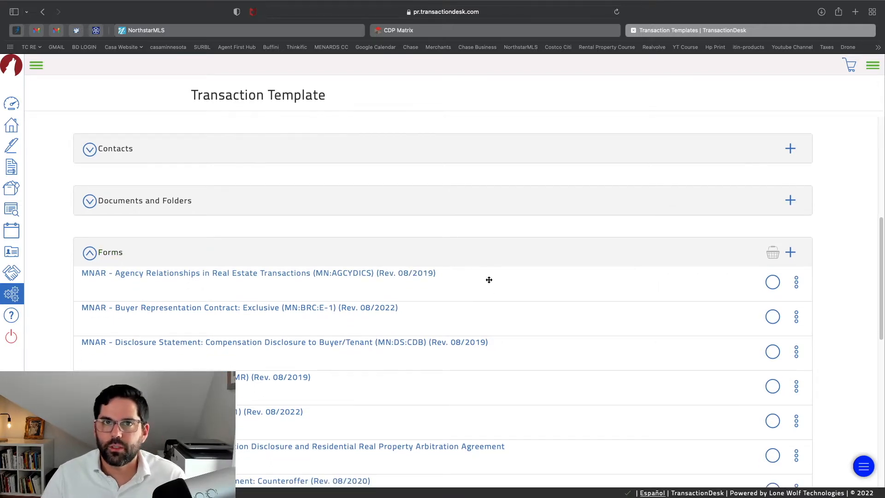
scroll(489, 280, down, 2)
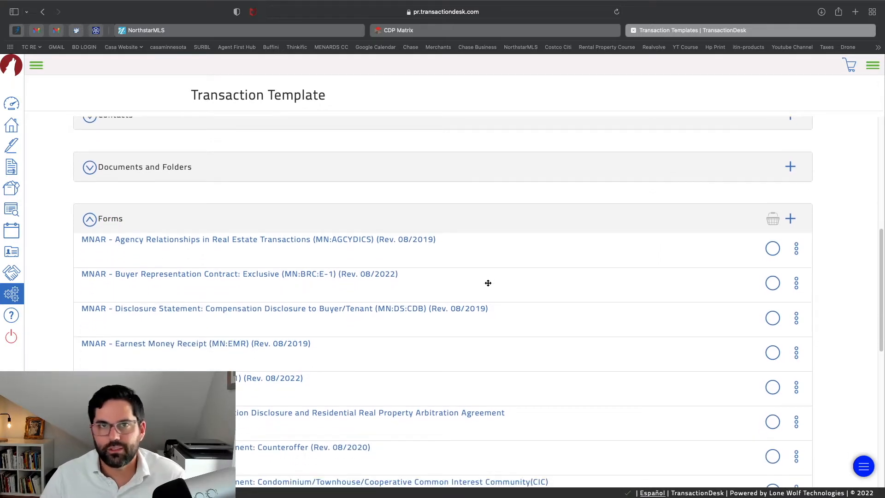
scroll(487, 285, down, 1)
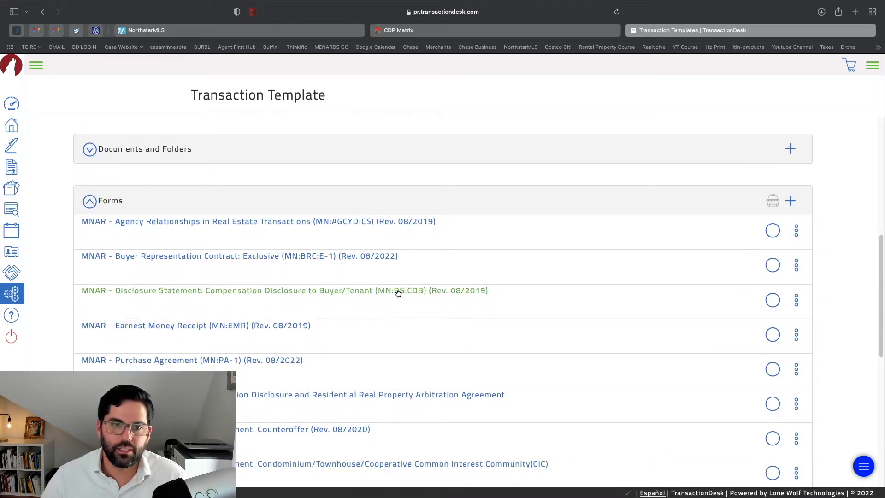
scroll(380, 356, up, 1)
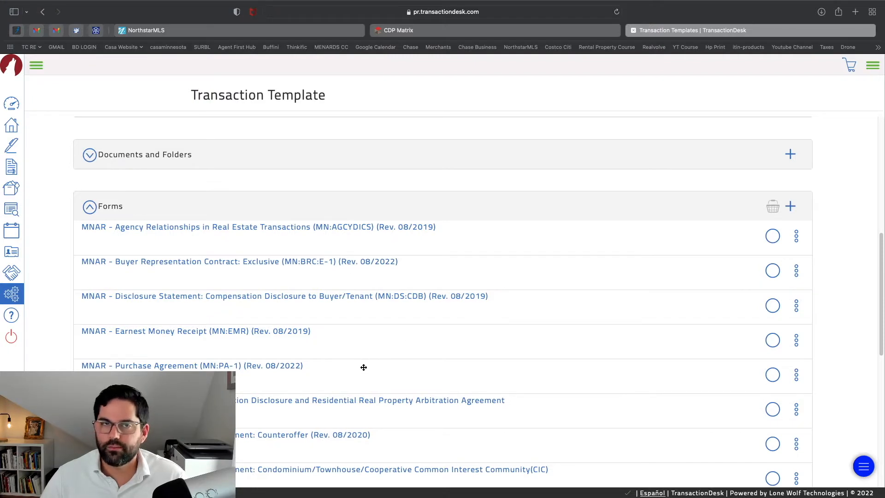
scroll(310, 297, down, 2)
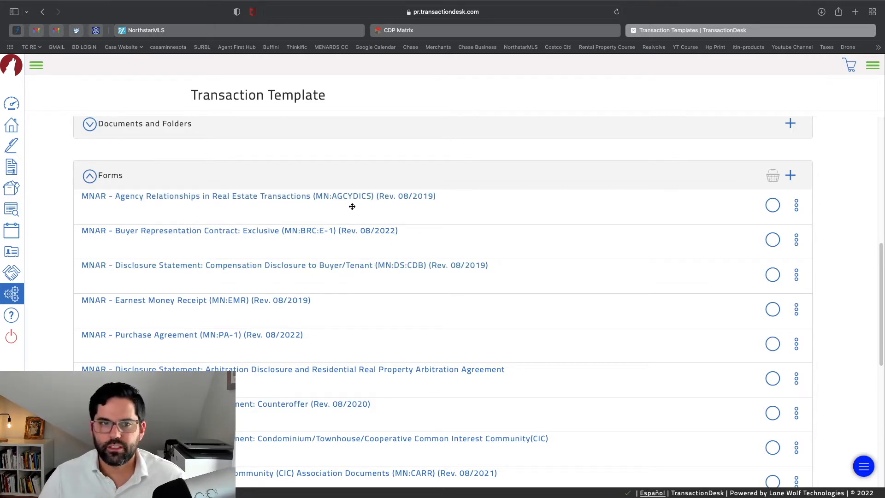
scroll(367, 286, down, 1)
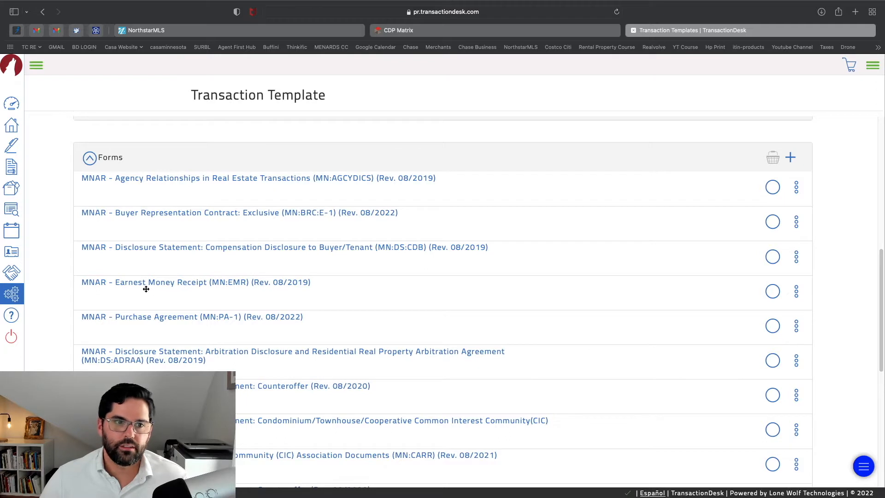
scroll(241, 324, down, 1)
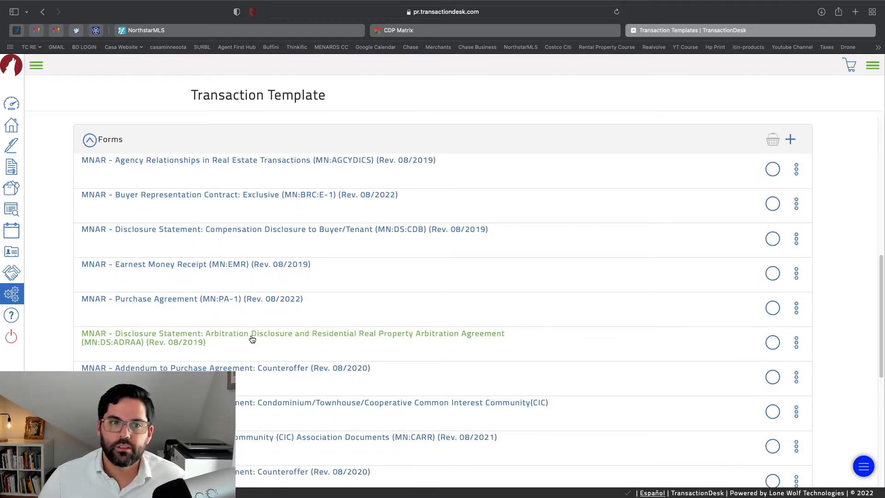
scroll(317, 333, down, 1)
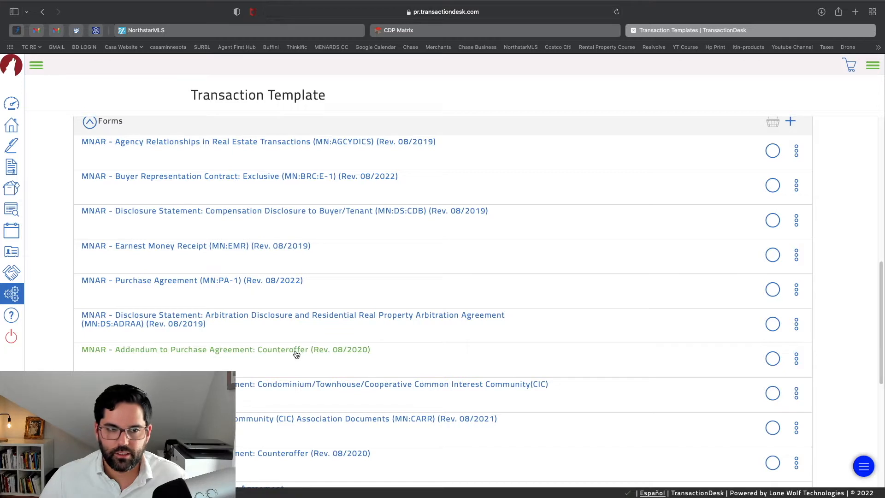
scroll(297, 355, down, 1)
scroll(298, 359, down, 1)
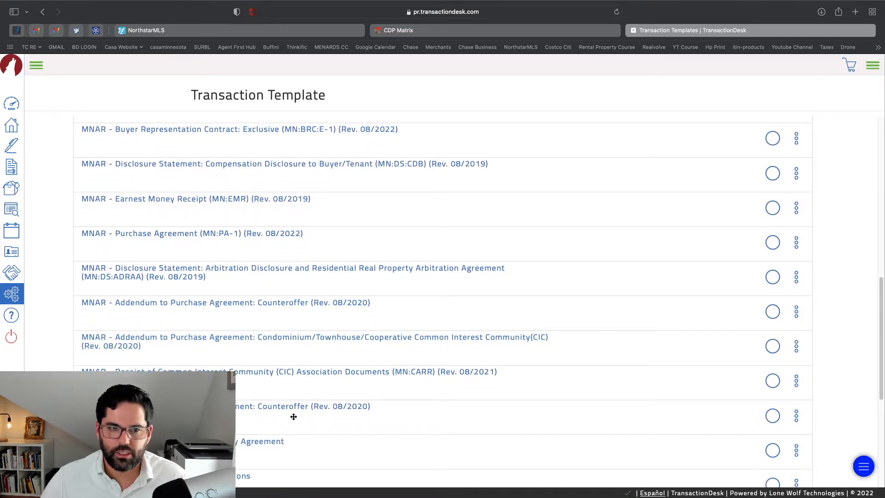
scroll(297, 392, down, 4)
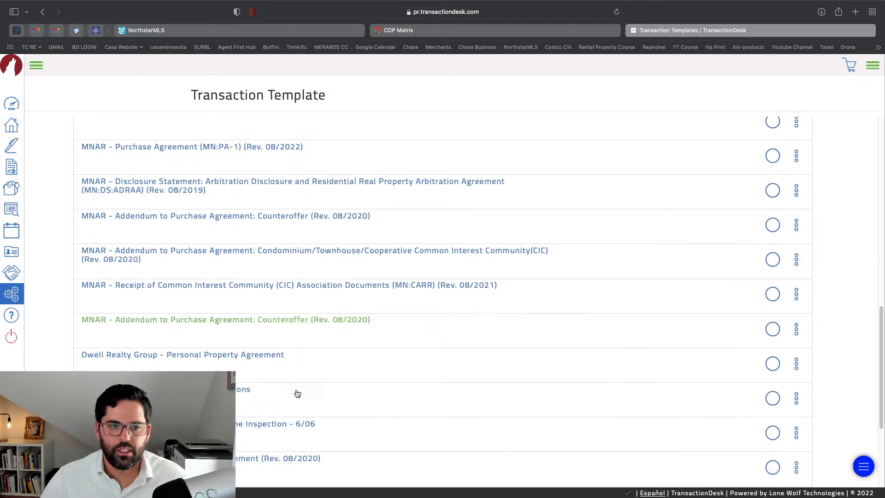
scroll(223, 360, down, 8)
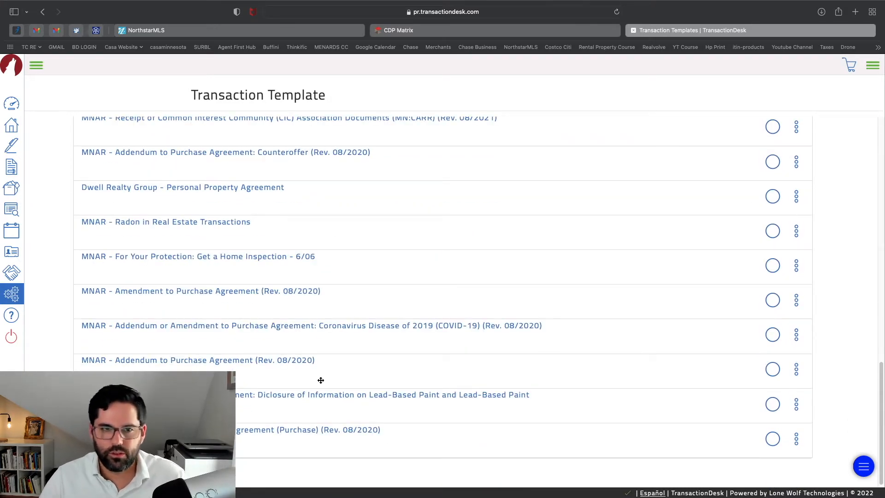
scroll(323, 380, up, 11)
scroll(326, 379, up, 15)
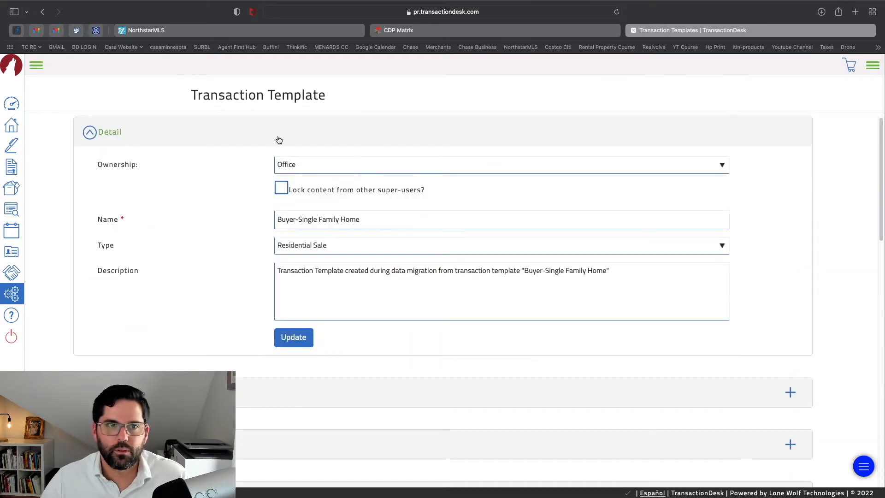
Review the Seller -Listing template's forms, then return to the Broker Dashboard
click(42, 12)
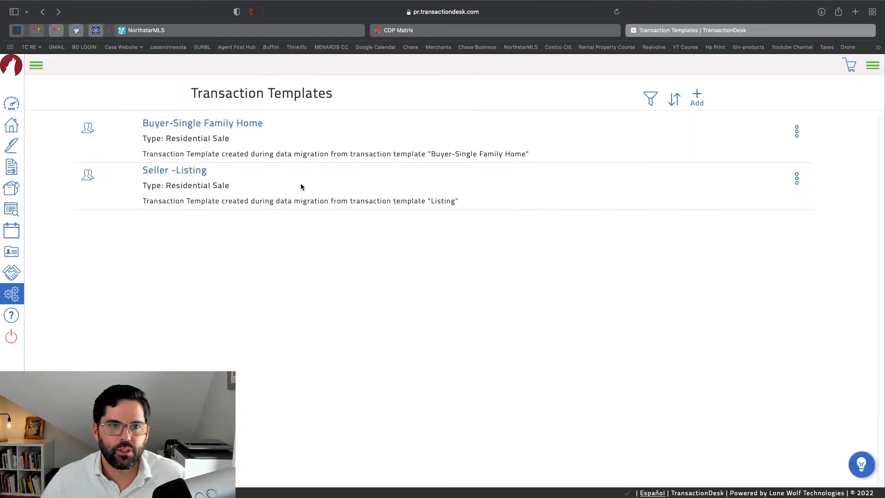
click(196, 174)
scroll(354, 290, down, 5)
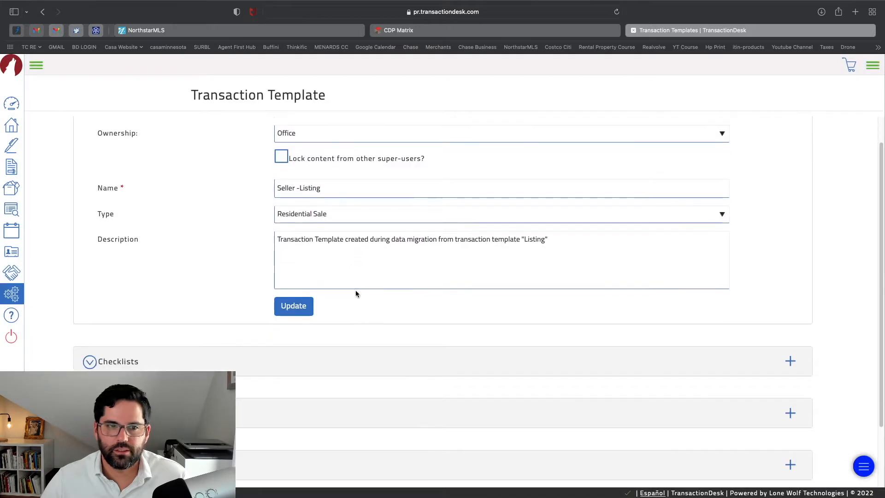
scroll(455, 330, down, 6)
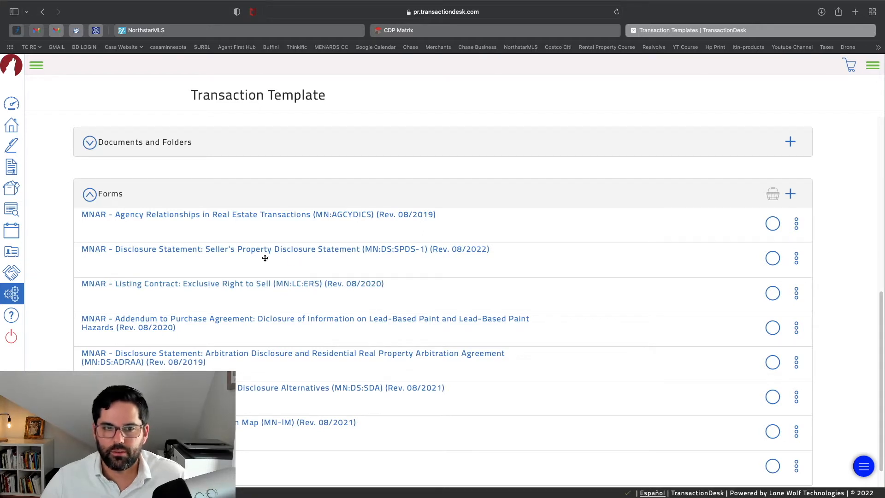
scroll(313, 443, up, 5)
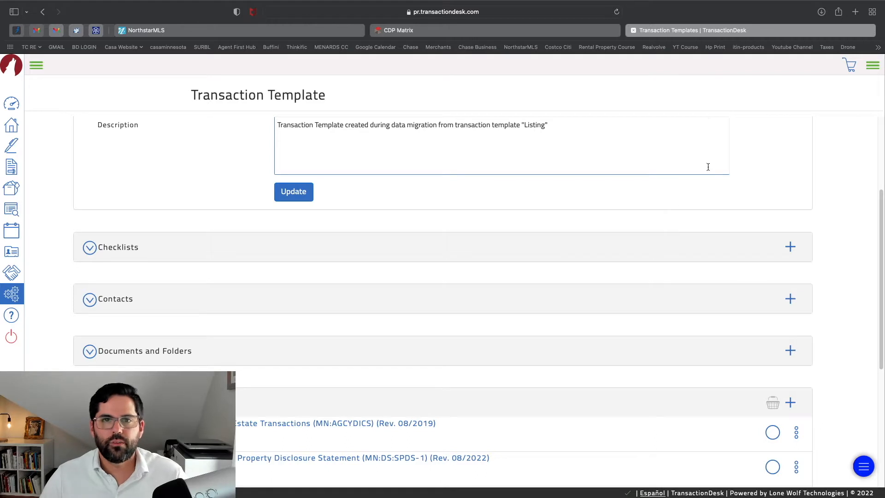
scroll(708, 166, up, 3)
click(12, 103)
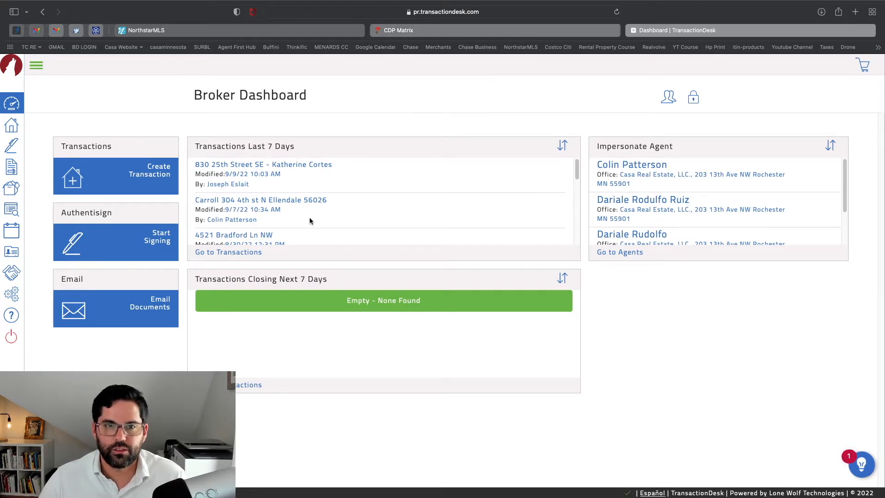
In CDP Matrix, list the 14 new single family listings
click(477, 31)
scroll(435, 232, up, 3)
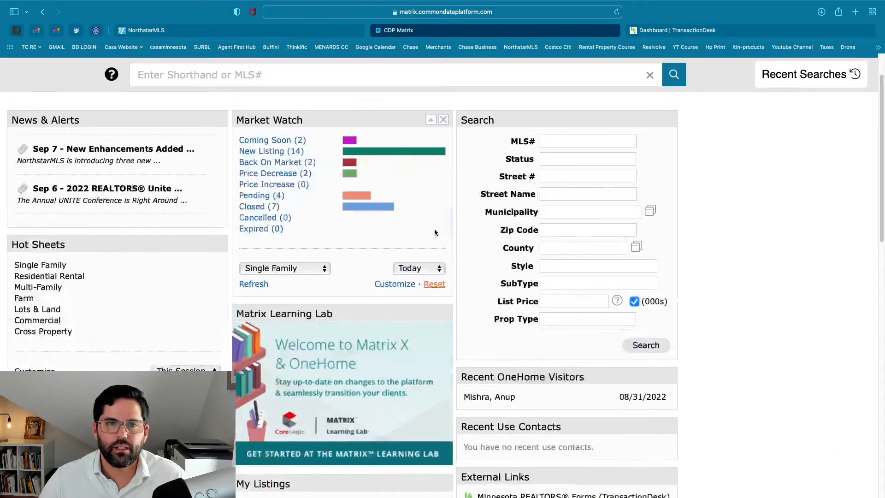
scroll(434, 232, up, 2)
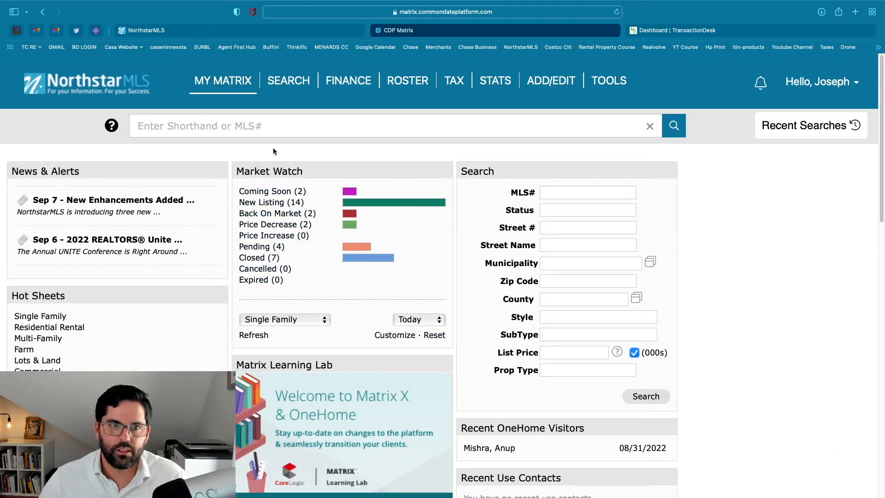
click(278, 126)
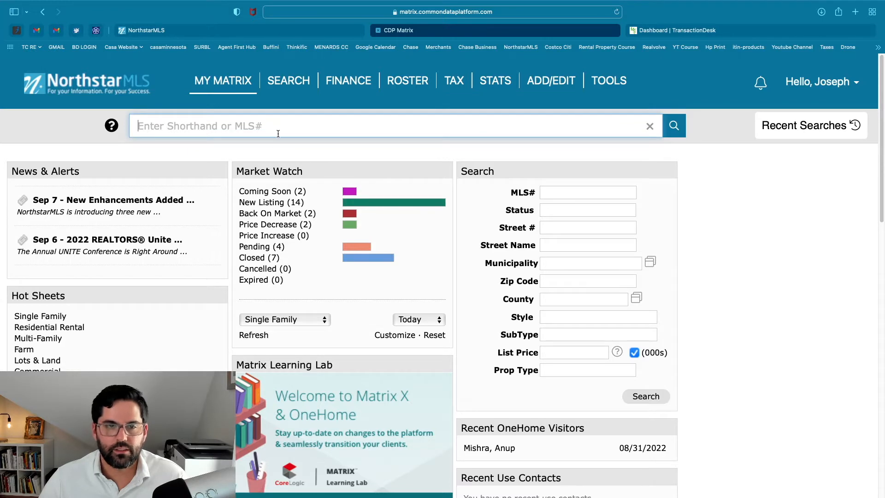
click(282, 205)
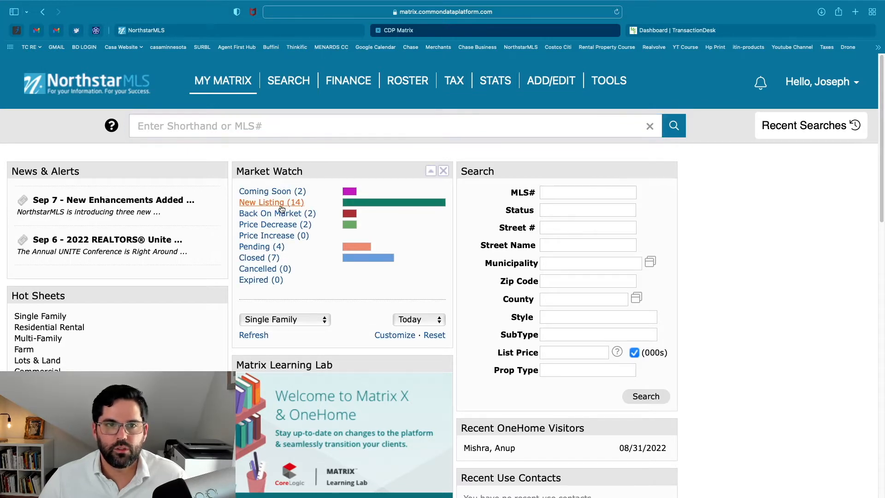
scroll(284, 216, down, 1)
scroll(285, 216, down, 2)
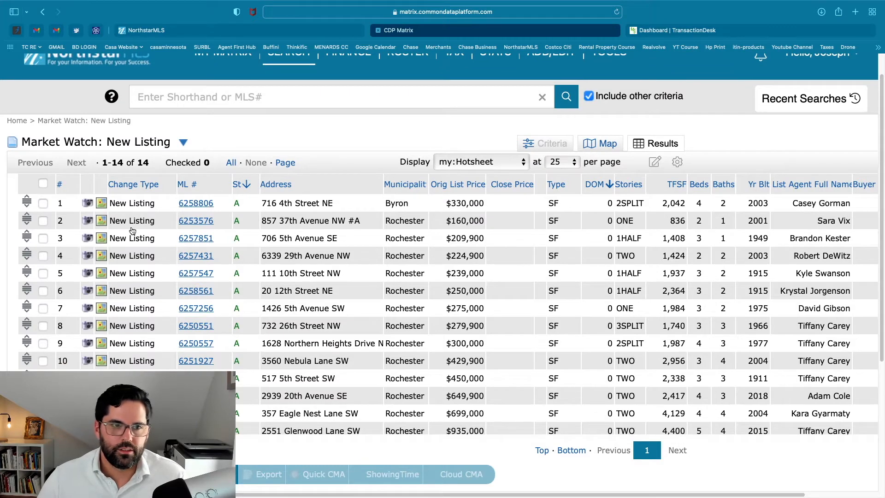
click(196, 220)
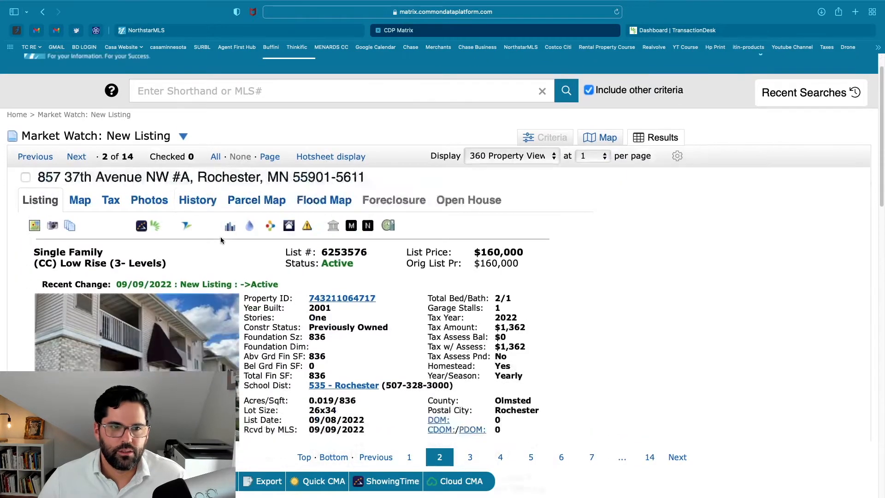
scroll(205, 229, down, 5)
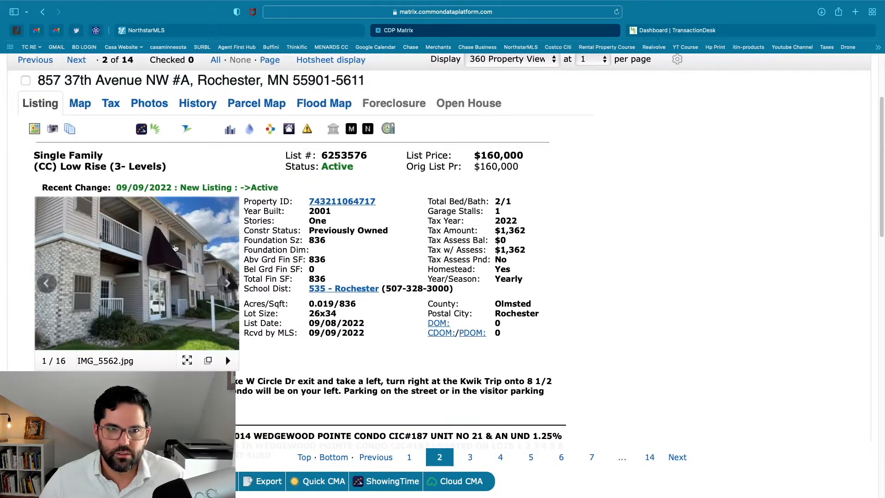
scroll(175, 249, up, 1)
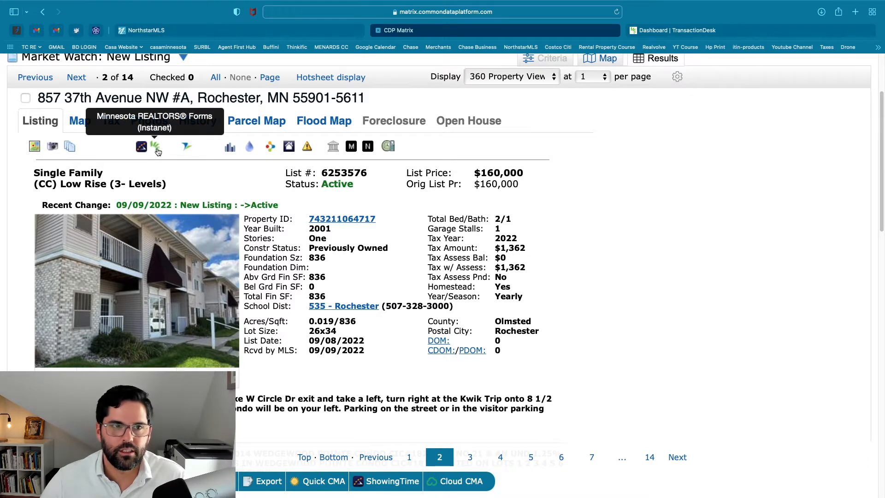
click(156, 147)
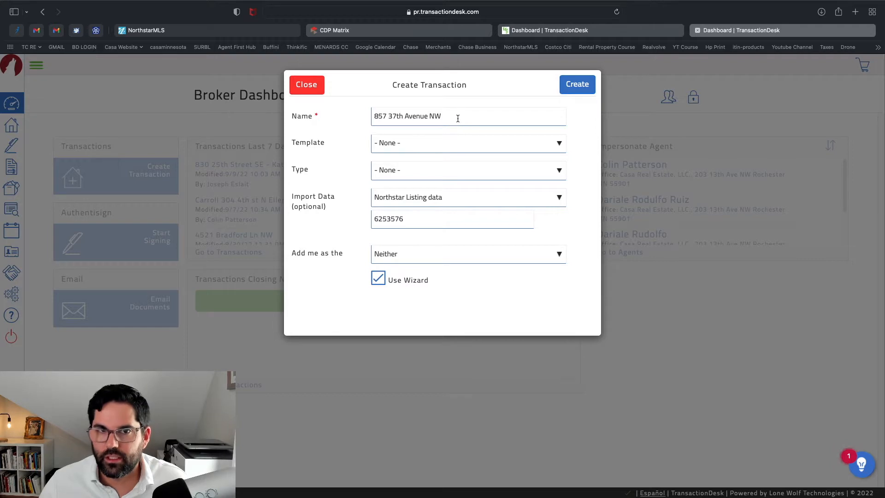
click(458, 118)
text(- Joe Smith)
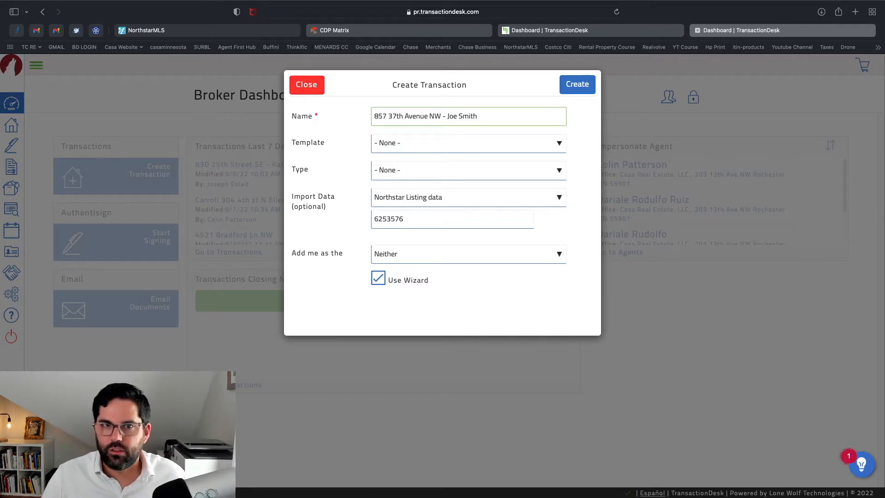
click(374, 117)
text(Joe Smith )
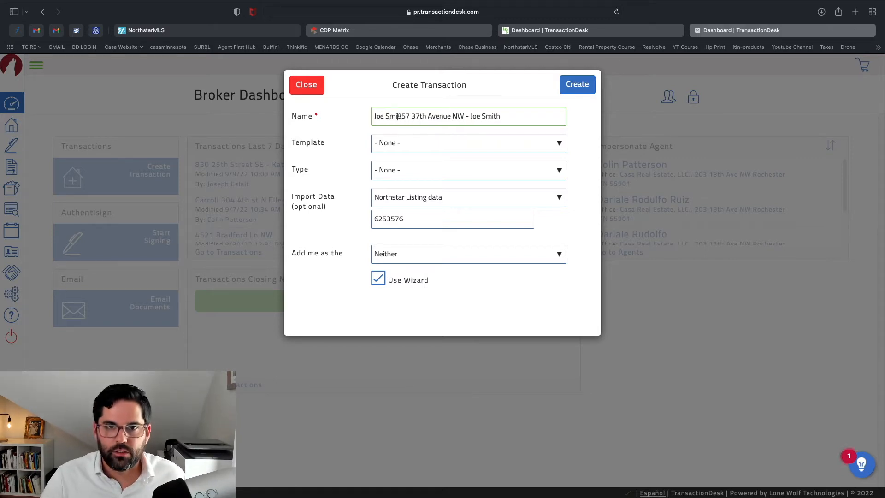
text(-)
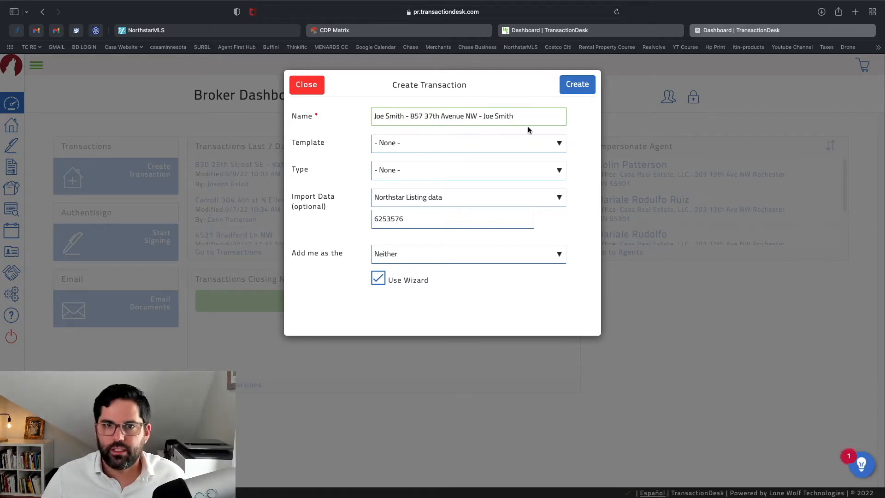
drag(515, 116, 479, 116)
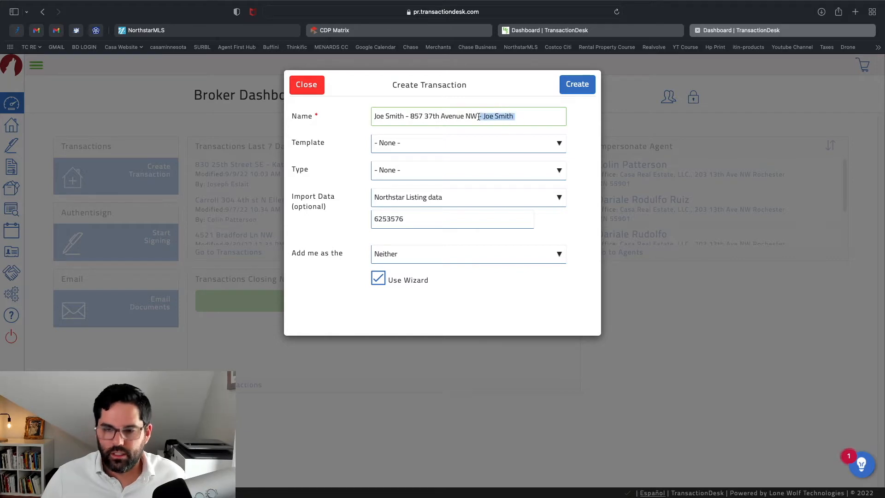
key(BackSpace)
Choose the Buyer-Single Family Home template and keep the role as Buyer/Tenant's Agent
click(459, 144)
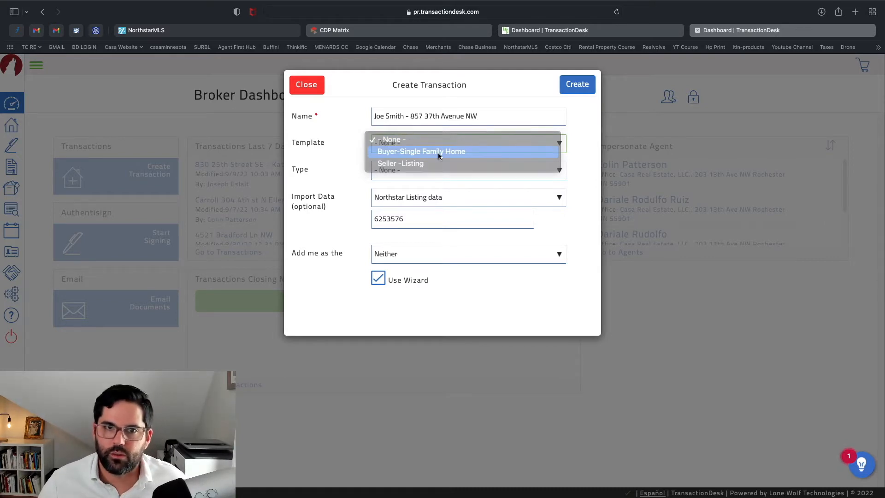
click(439, 154)
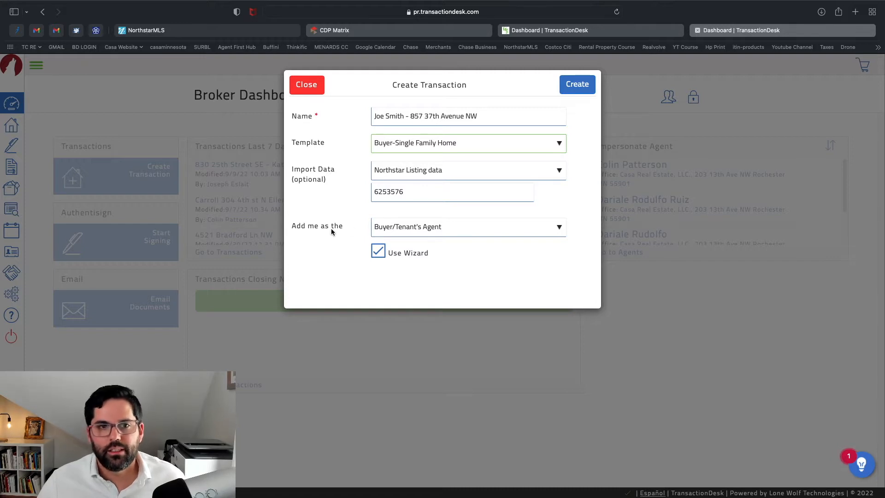
click(421, 228)
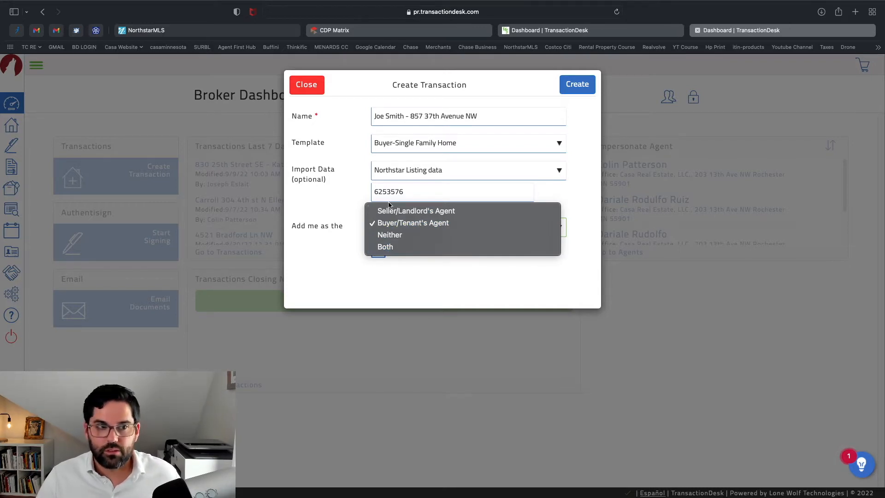
click(344, 207)
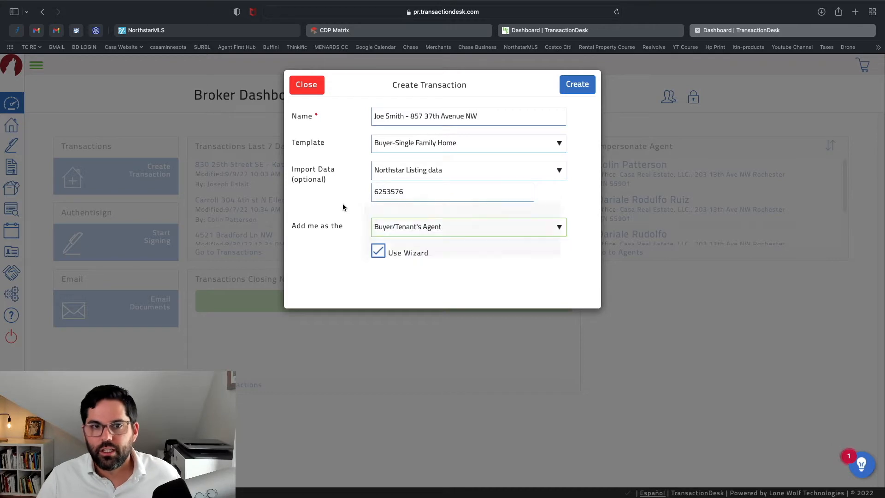
click(416, 229)
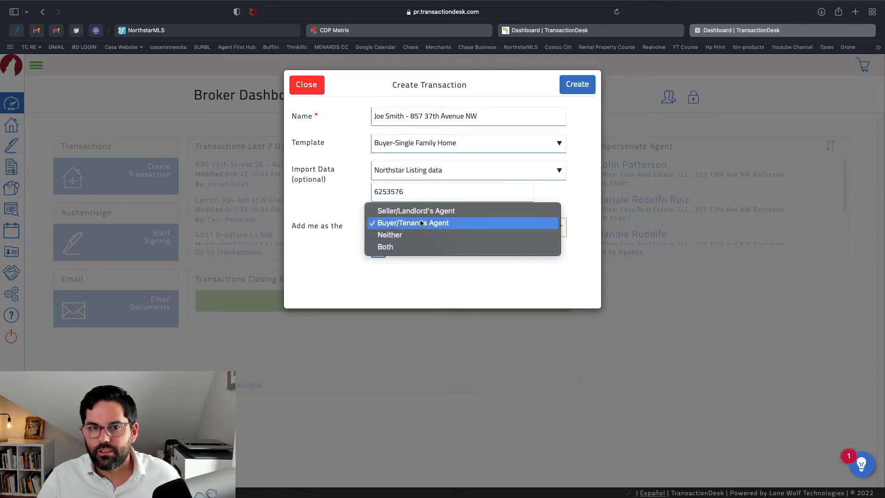
click(341, 225)
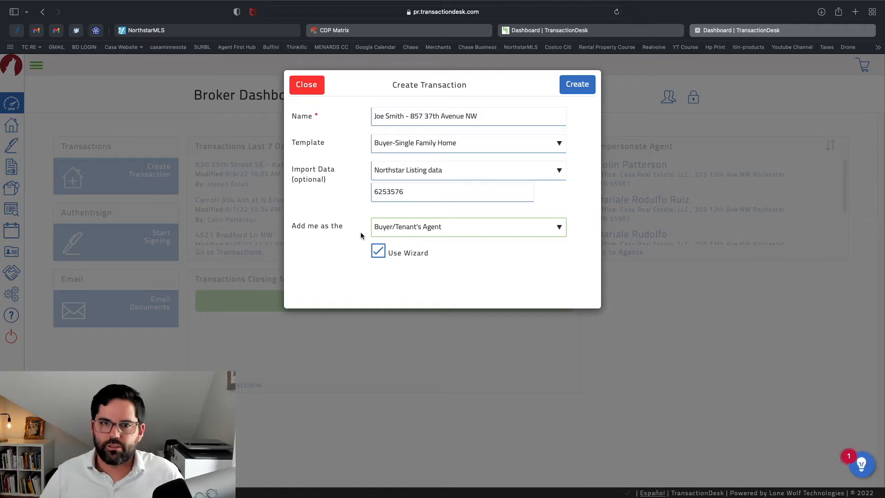
Create the transaction, leaving its status set to Open
click(573, 89)
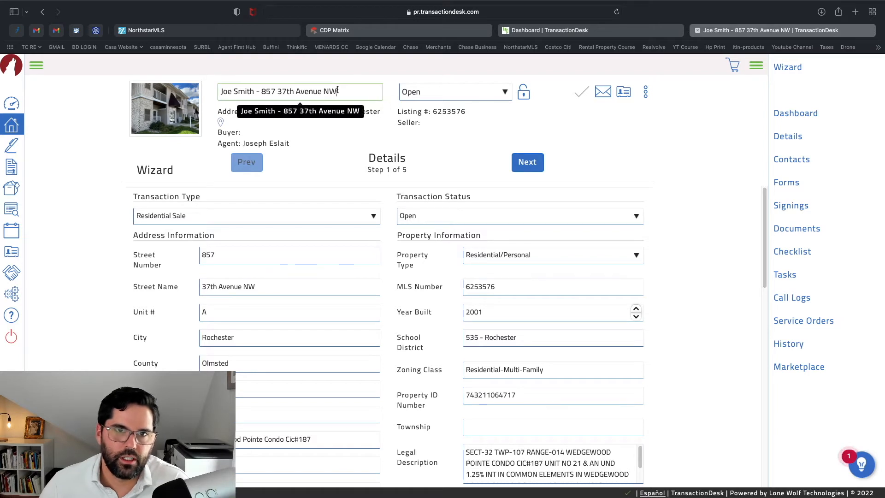
click(445, 91)
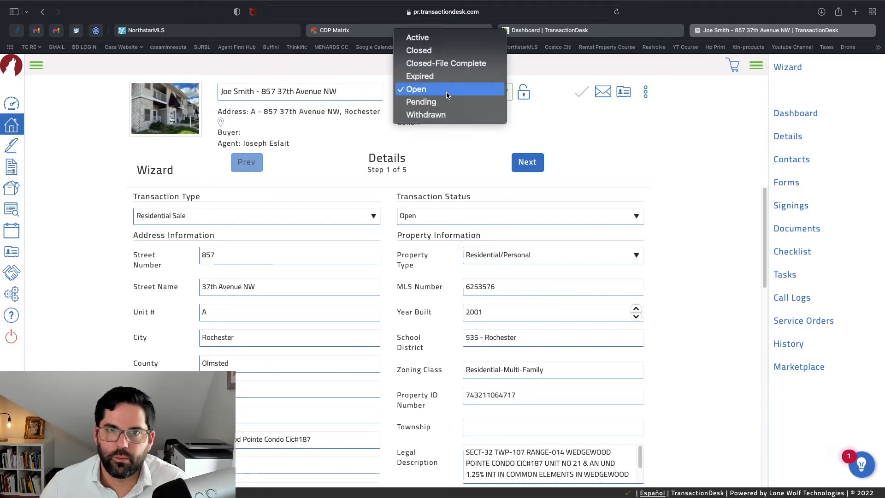
click(445, 161)
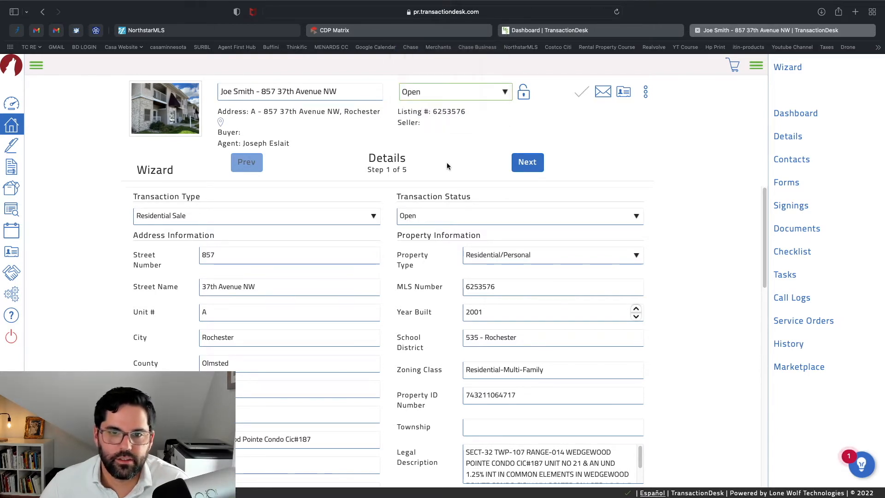
Review the imported property details and advance to Transaction Dates
scroll(475, 300, down, 1)
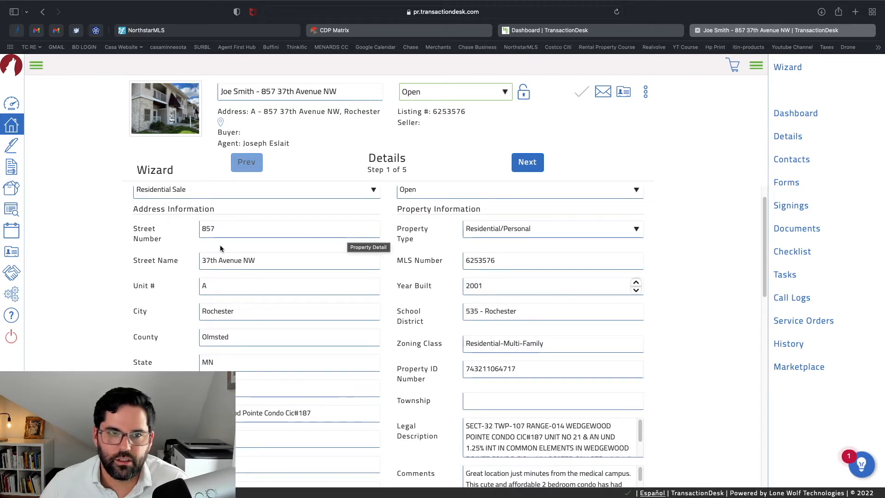
scroll(441, 427, down, 2)
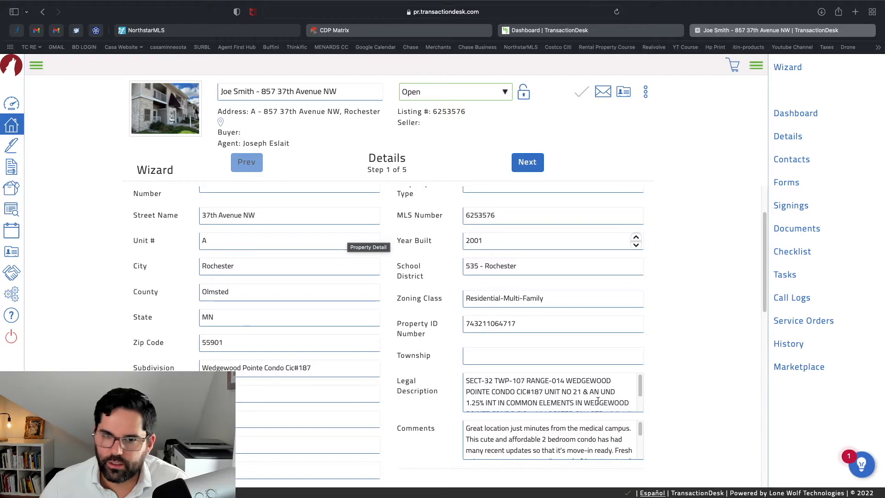
scroll(603, 397, down, 8)
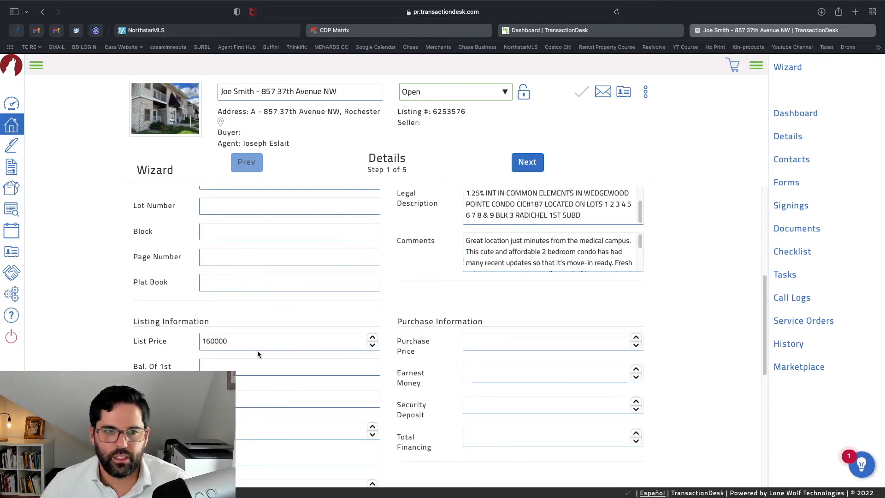
scroll(493, 395, down, 8)
scroll(433, 323, up, 16)
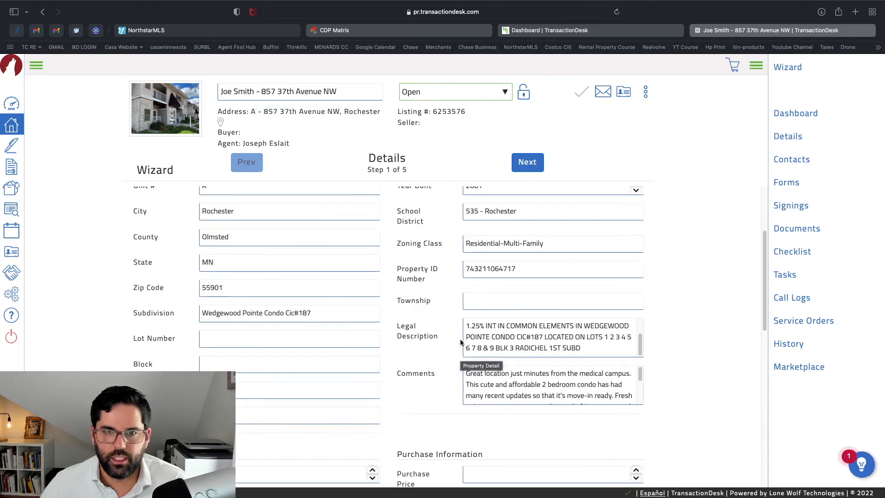
click(526, 166)
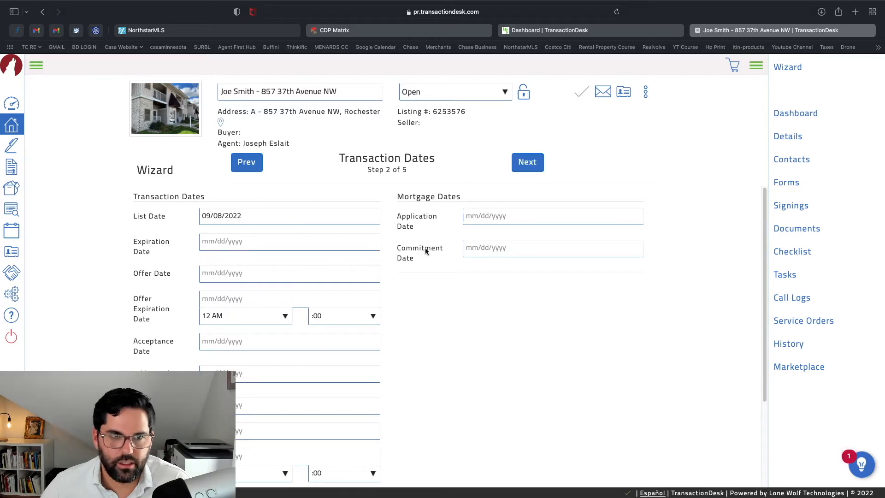
Go to Step 3 Contacts and choose + Add > Create new transaction contact
click(526, 163)
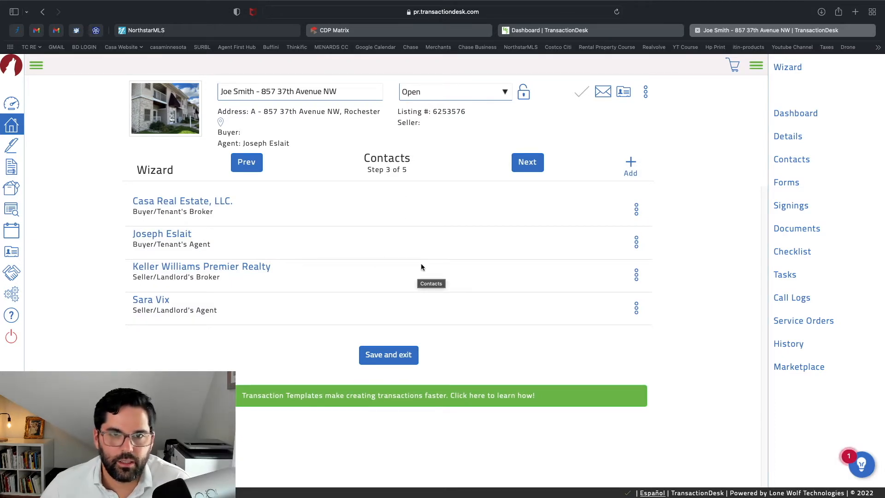
click(631, 164)
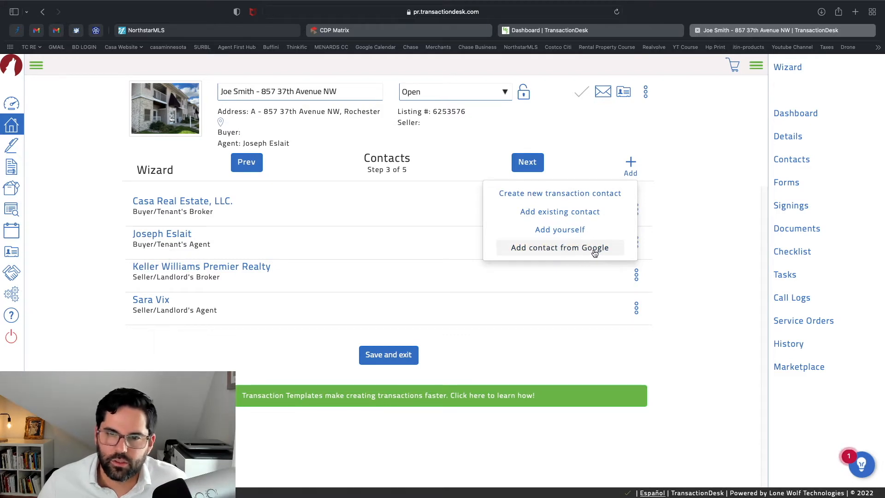
click(586, 202)
Make the new contact a Buyer and enter the buyer's first name, last name and e-mail address
click(471, 144)
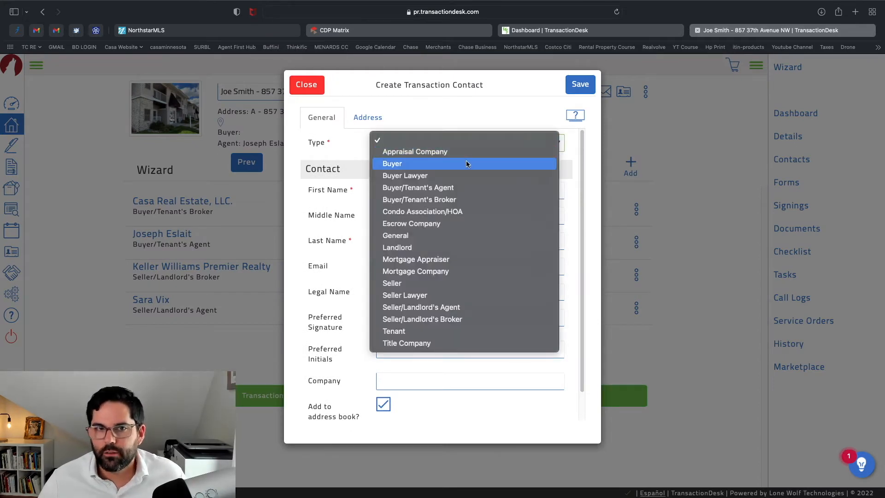
click(424, 165)
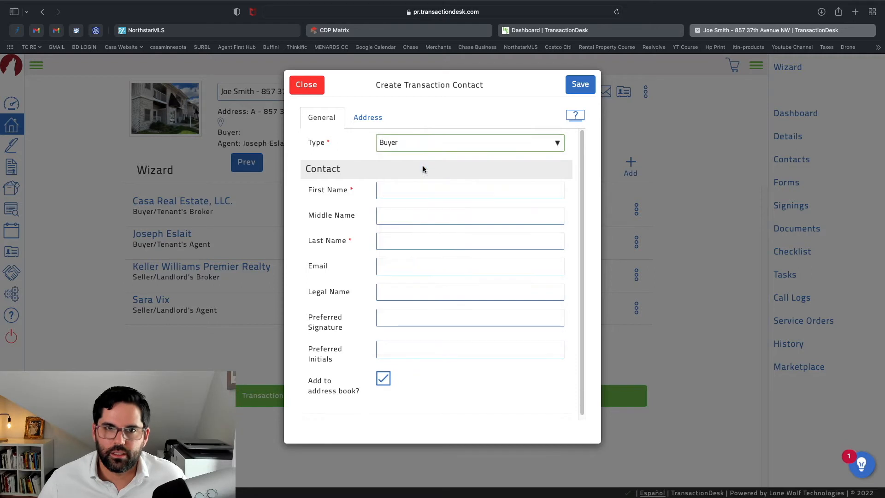
click(435, 192)
text(Jh)
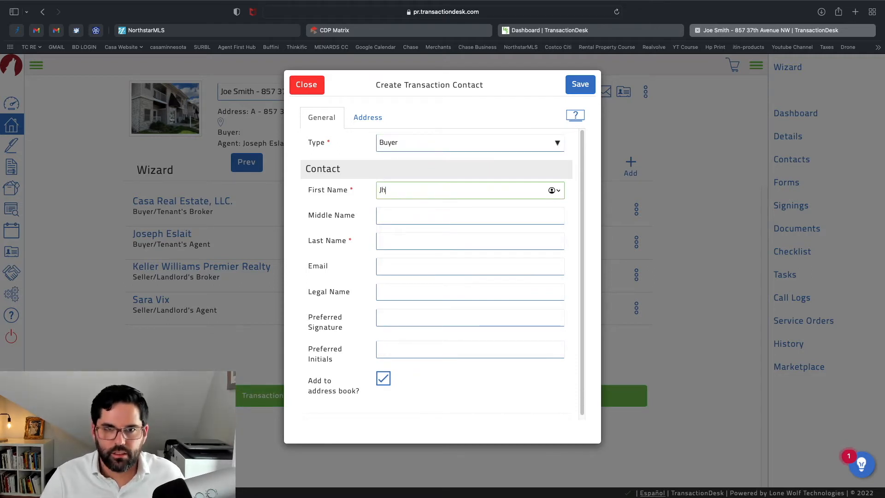
text(ohn)
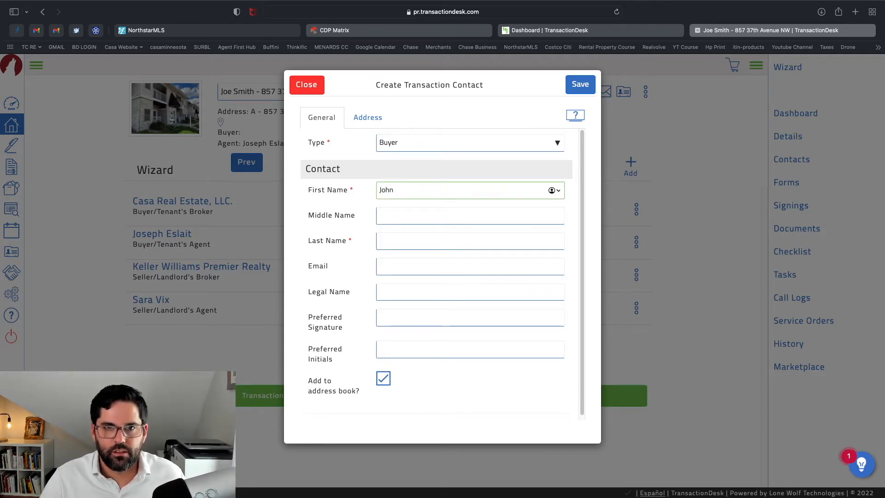
key(Tab)
key(Tab)
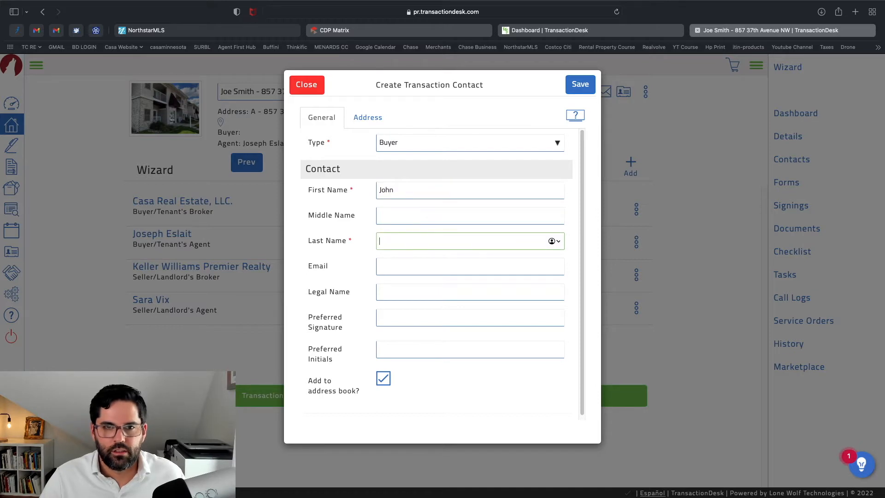
text(Smith)
key(Tab)
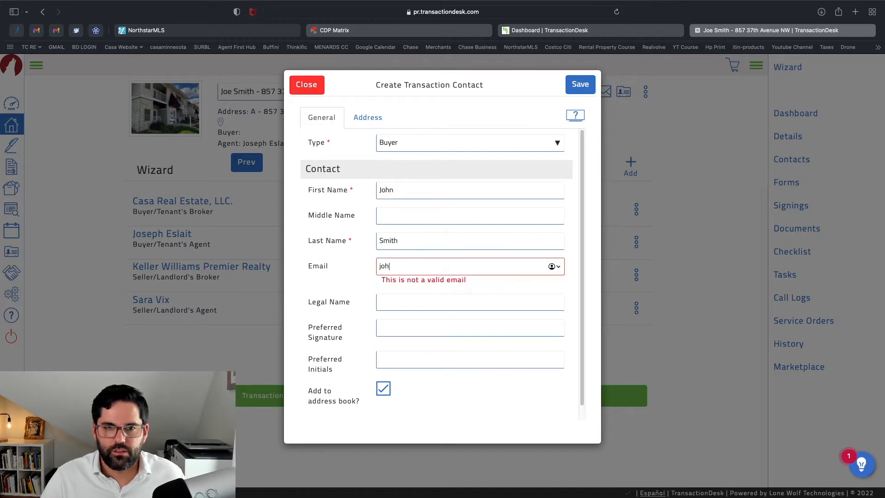
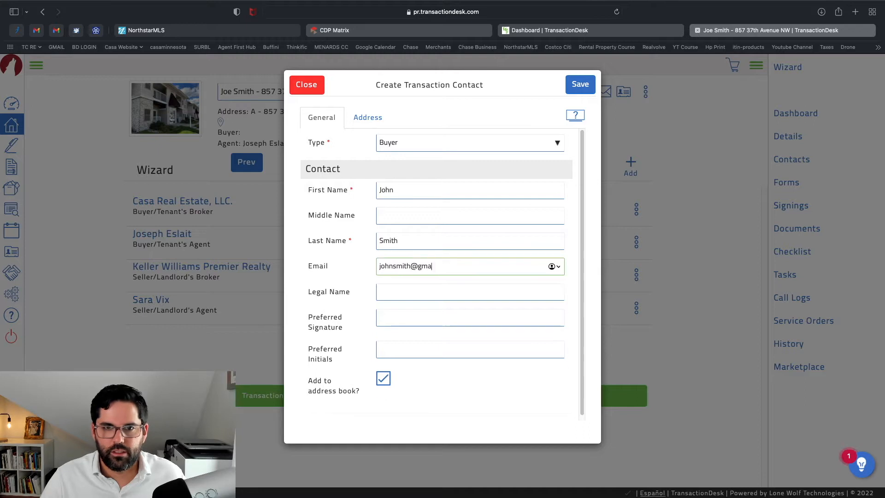
click(354, 266)
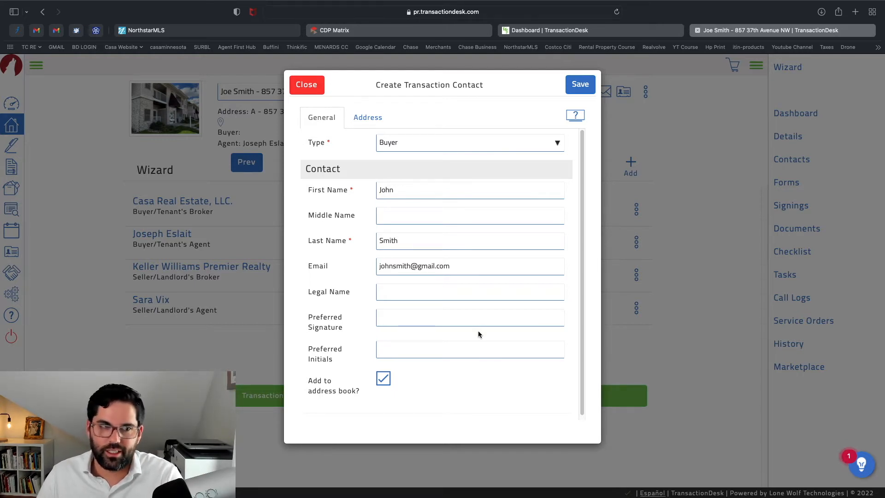
Save the first buyer contact and start creating another new transaction contact
click(589, 94)
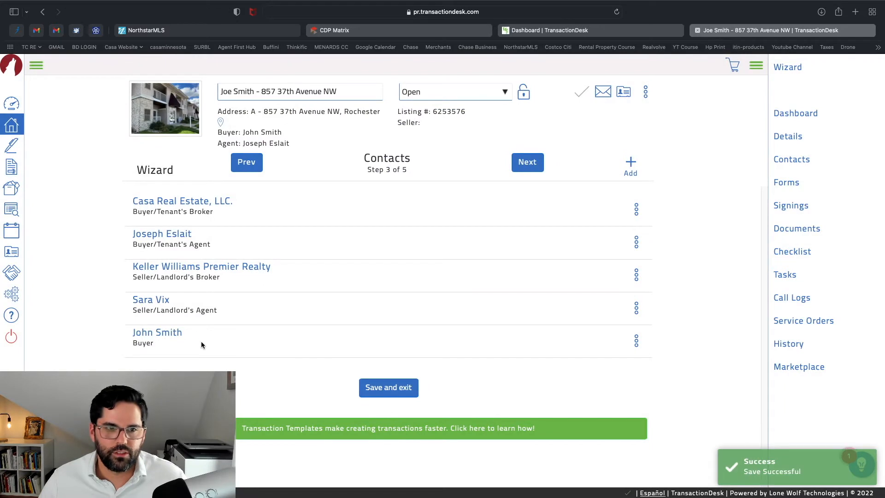
click(629, 165)
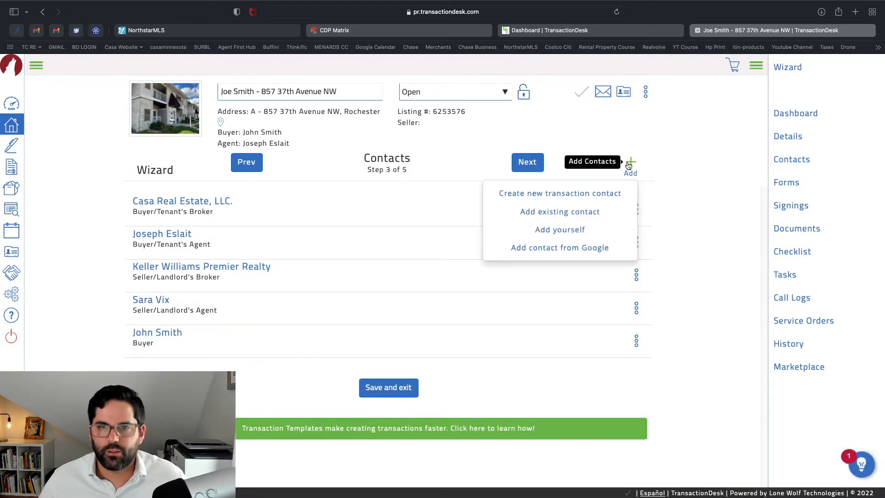
click(591, 213)
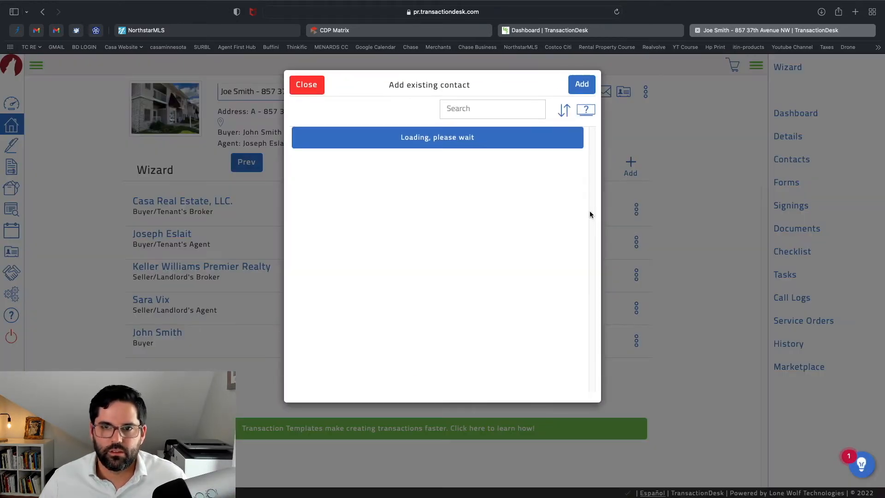
click(308, 85)
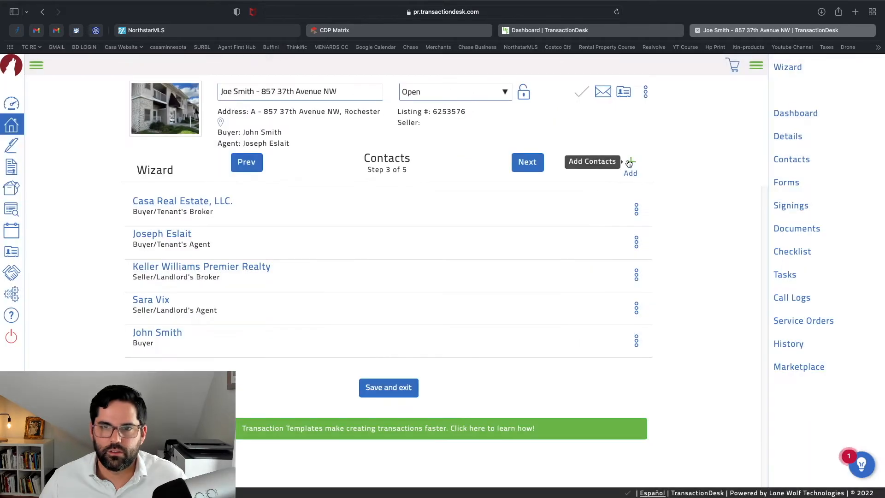
click(630, 166)
click(594, 193)
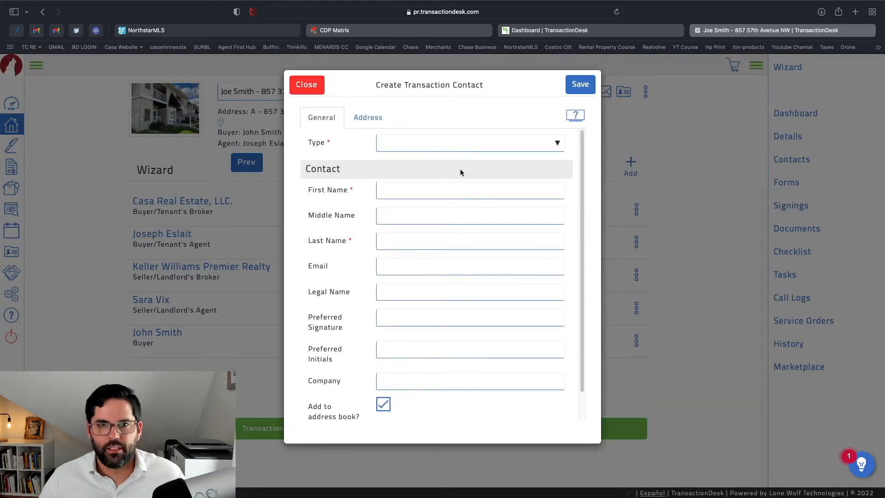
Save a second Buyer contact with their first name and e-mail, then continue to Forms
click(463, 189)
click(468, 139)
click(463, 165)
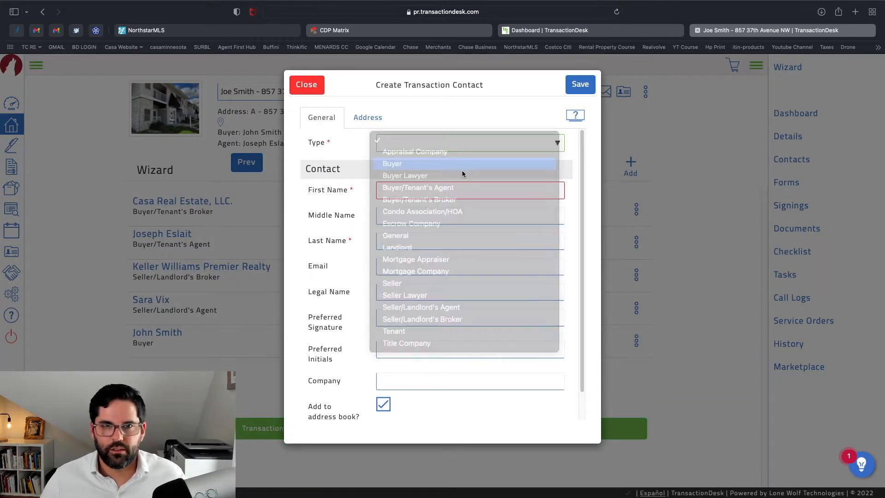
click(462, 190)
text(Sarah)
key(Tab)
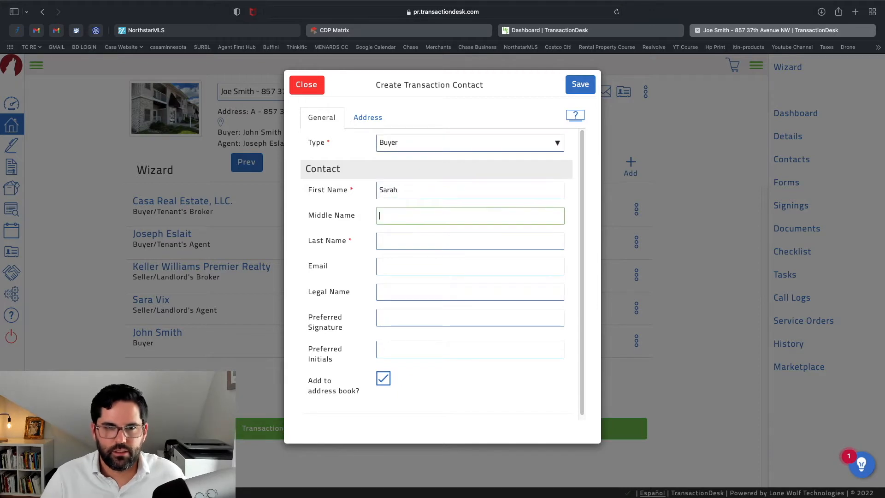
key(Tab)
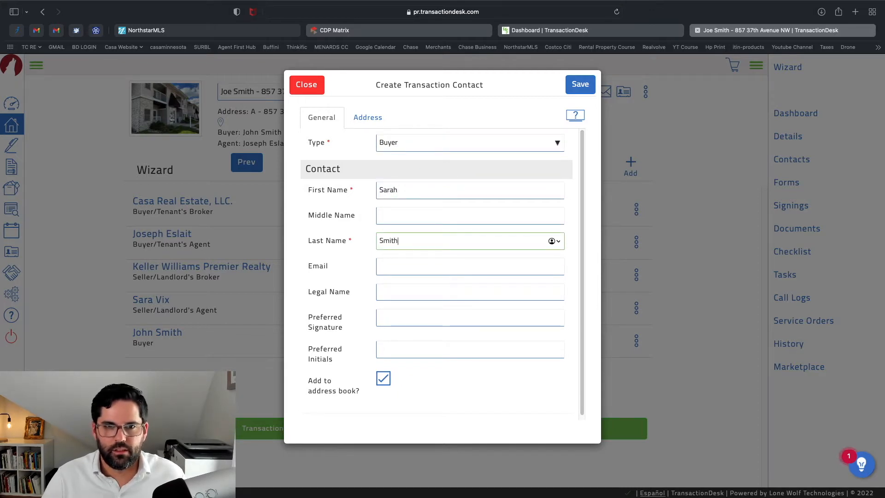
click(462, 265)
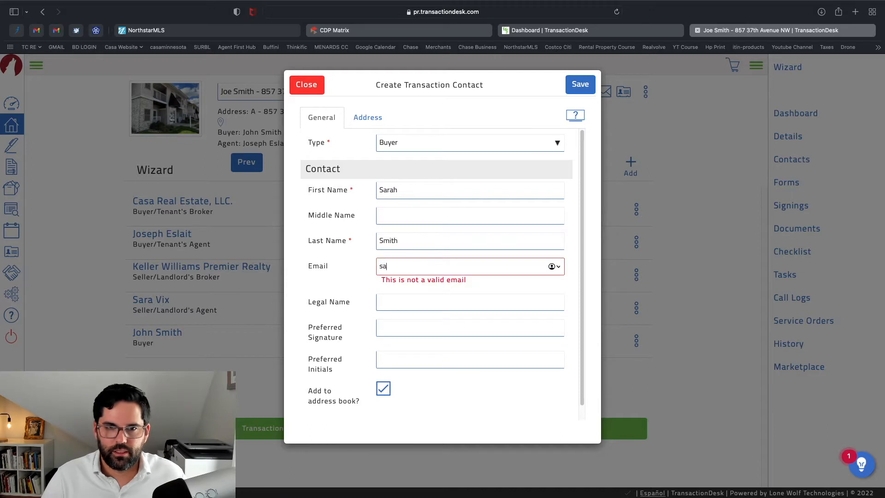
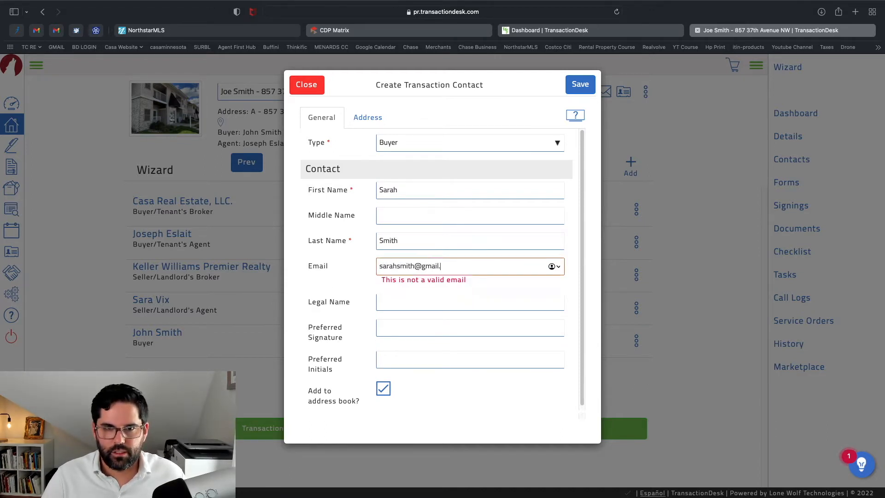
click(584, 83)
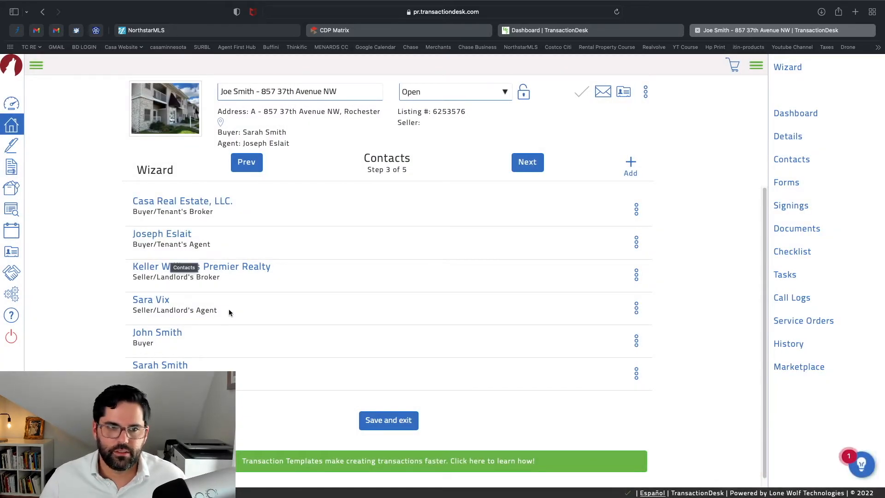
click(537, 166)
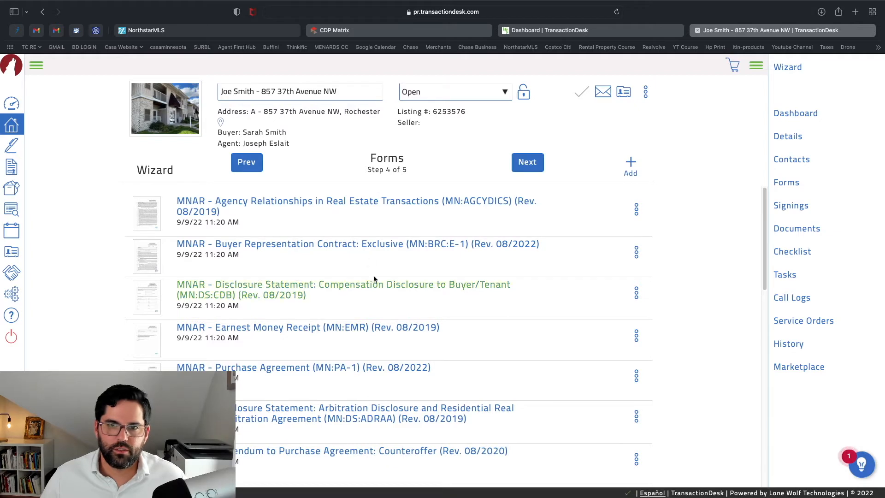
Open the Agency Relationships form and zoom out to see the whole page
scroll(364, 401, down, 3)
scroll(364, 400, up, 3)
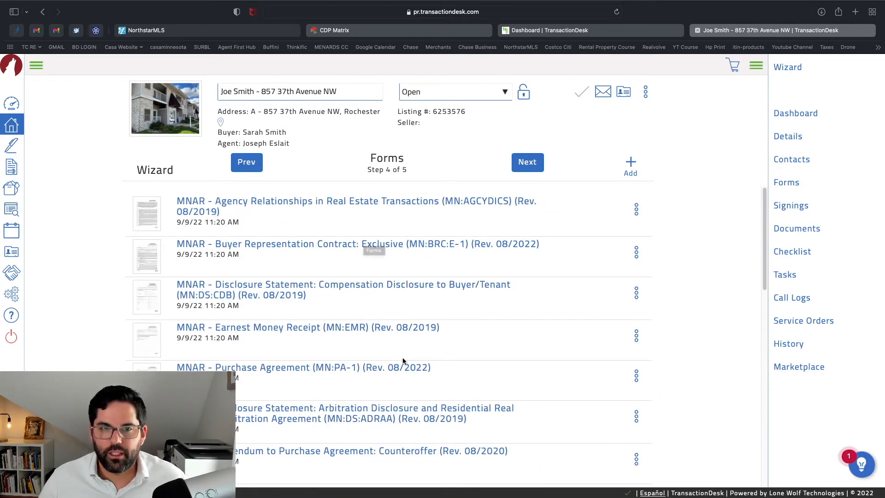
click(414, 206)
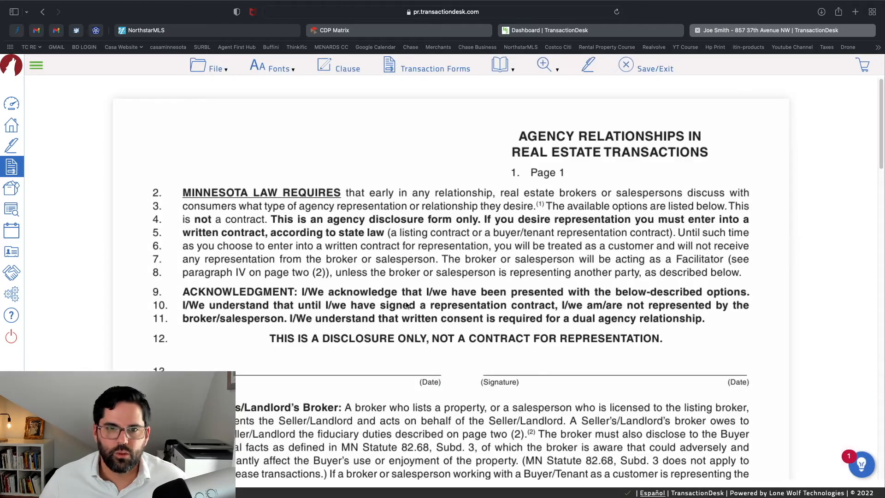
scroll(484, 245, down, 3)
scroll(381, 301, down, 3)
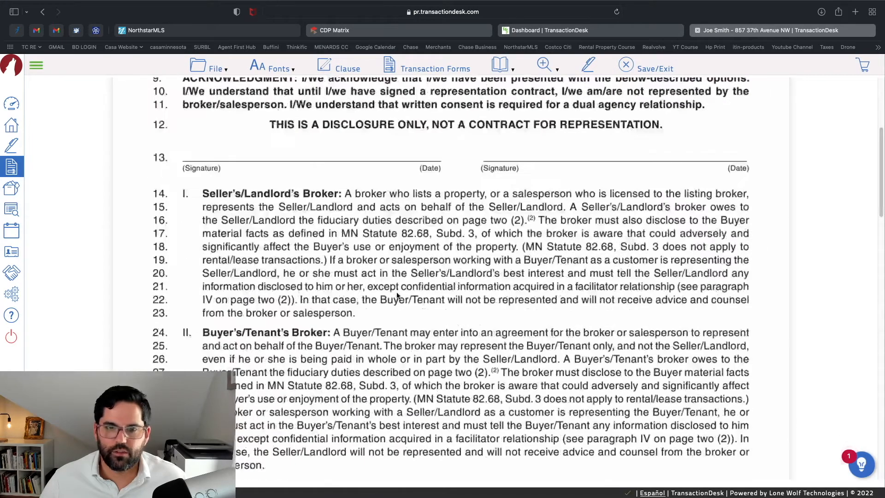
key(super+minus)
key(super+minus)
key(super+minus)
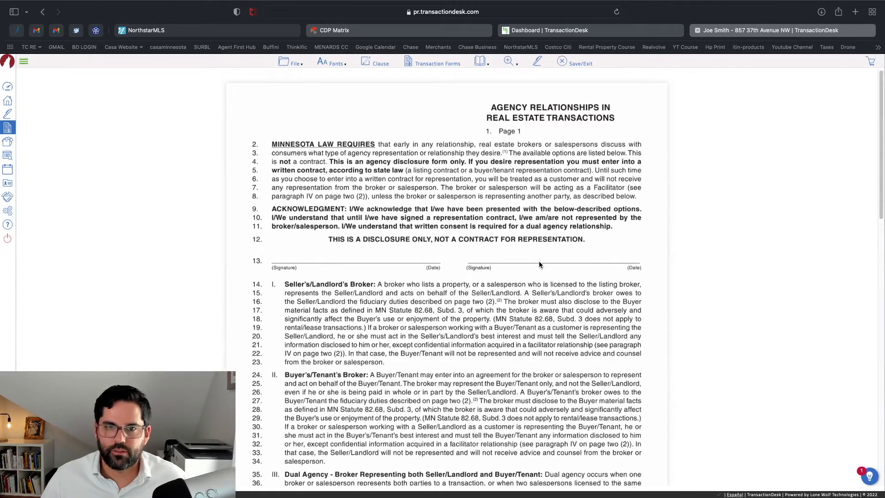
Save and exit the Agency Relationships form, then open the Buyer Representation Contract: Exclusive
scroll(554, 260, down, 15)
scroll(575, 258, up, 8)
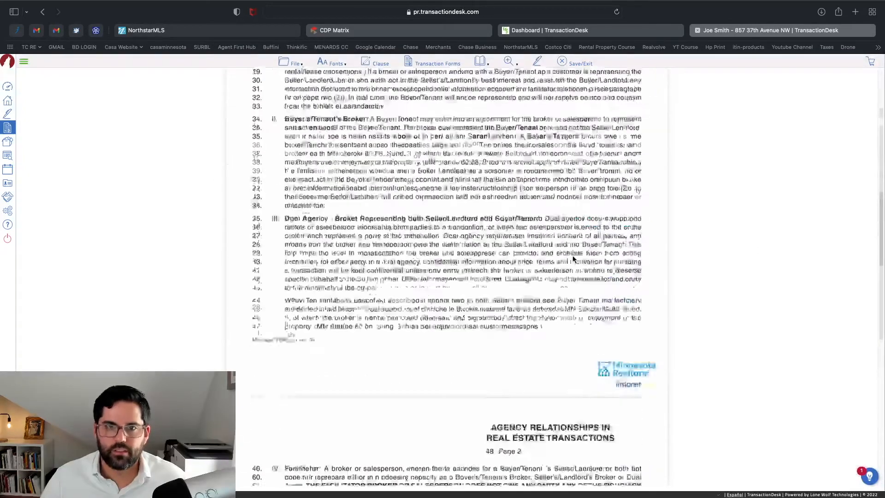
scroll(574, 259, up, 5)
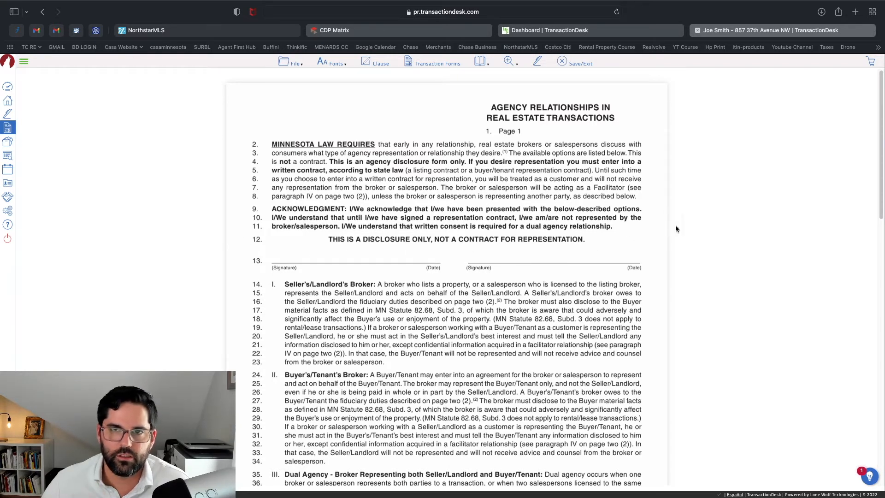
click(563, 61)
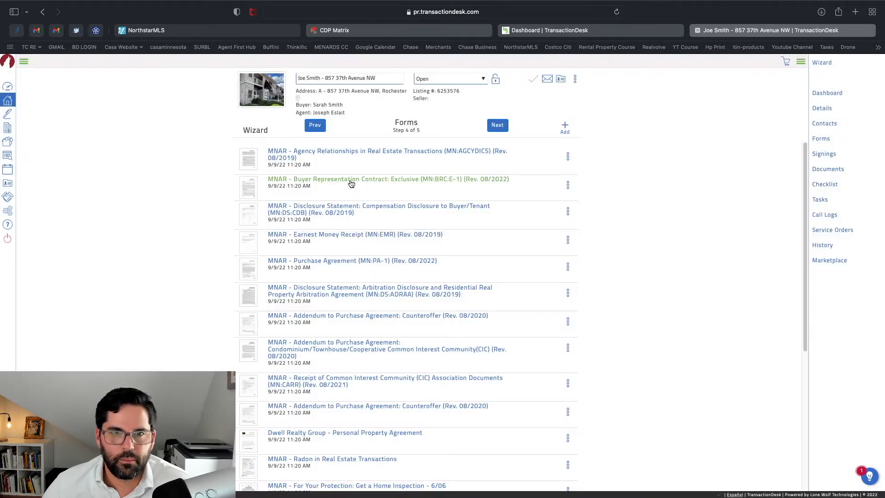
click(351, 183)
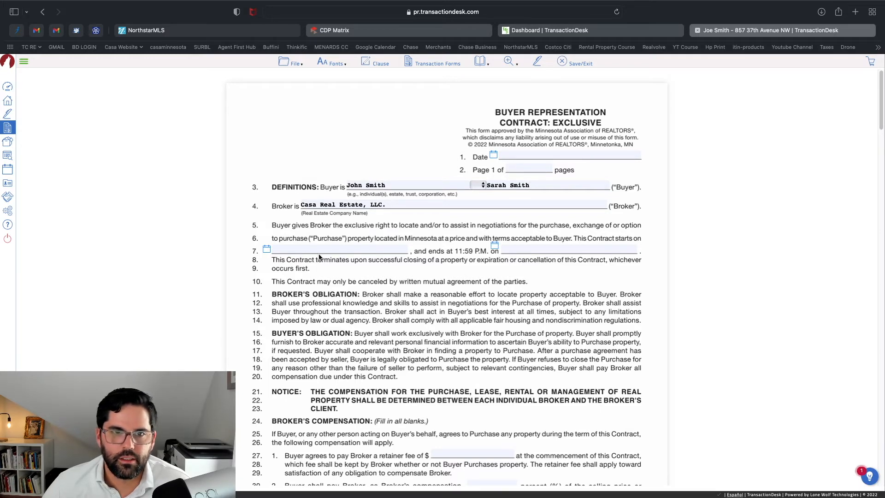
Set the line 7 contract start date to September 09, 2022
scroll(319, 257, down, 1)
click(305, 232)
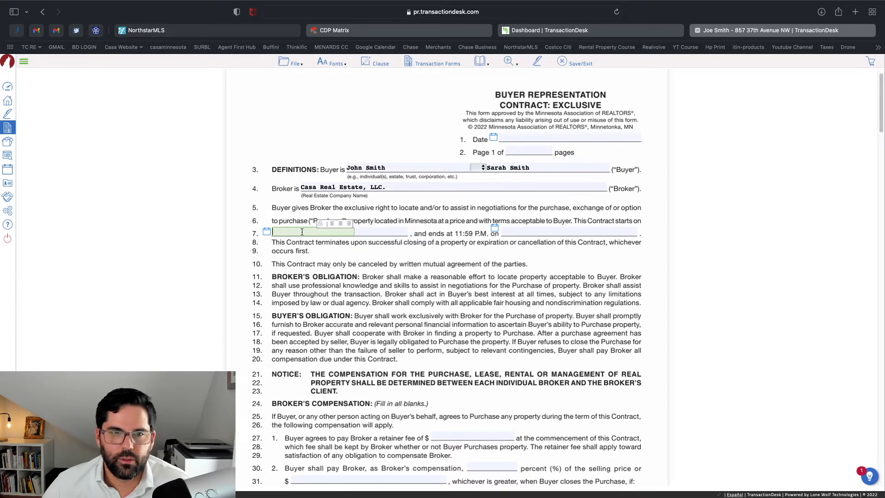
click(267, 231)
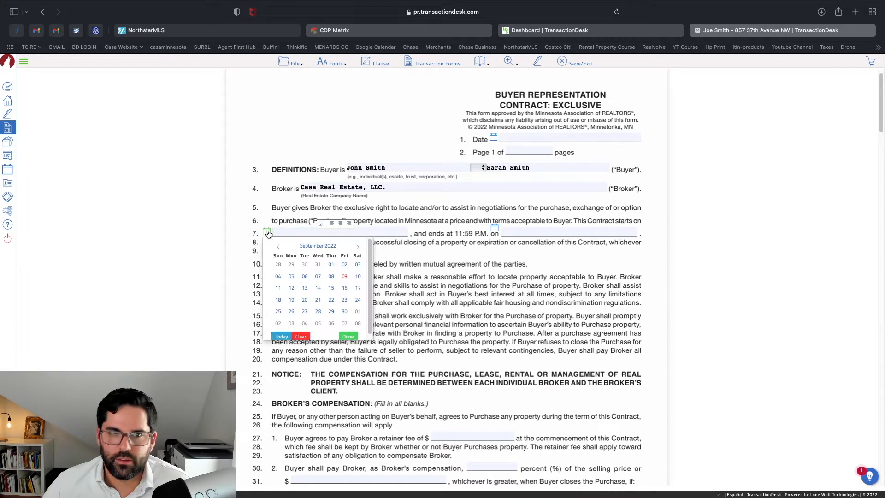
click(345, 277)
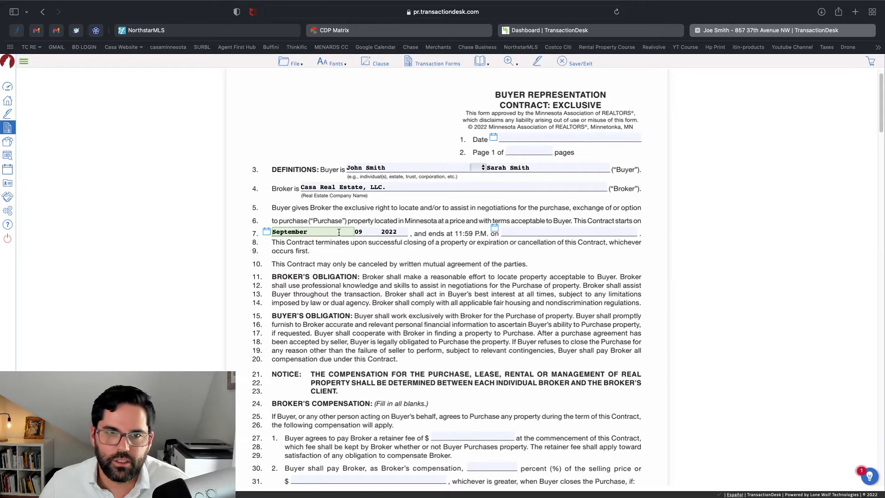
Set the end date to November 09, 2022 and the line 1 Date to September 09, 2022
click(495, 228)
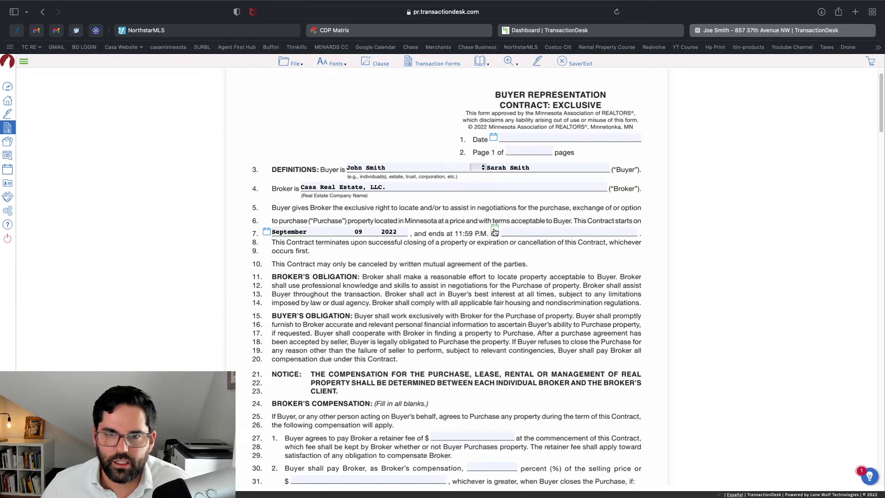
click(585, 245)
click(586, 245)
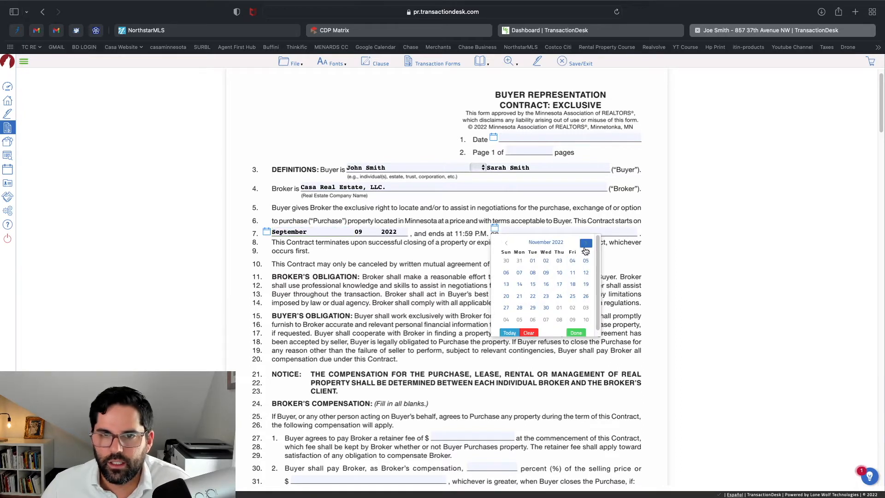
click(546, 273)
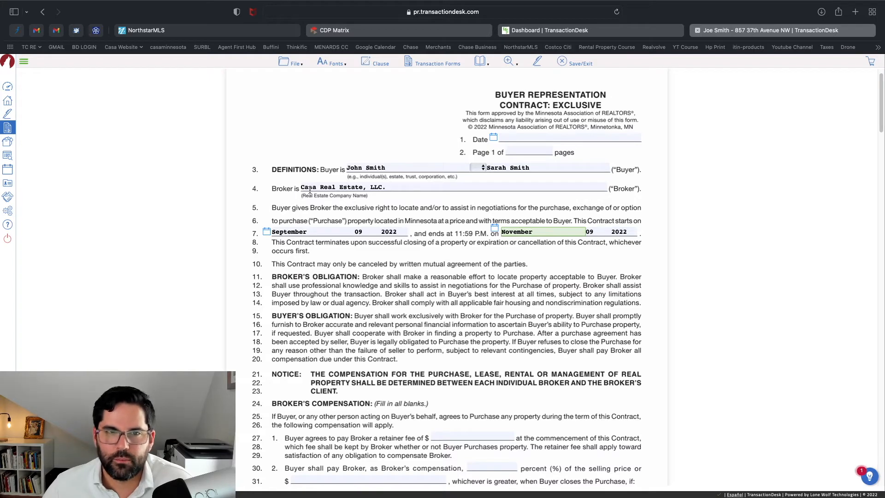
click(493, 137)
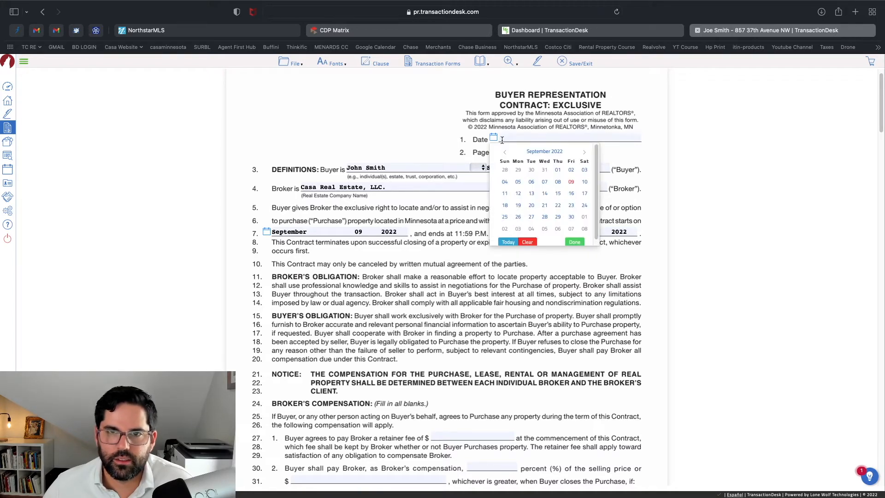
click(572, 182)
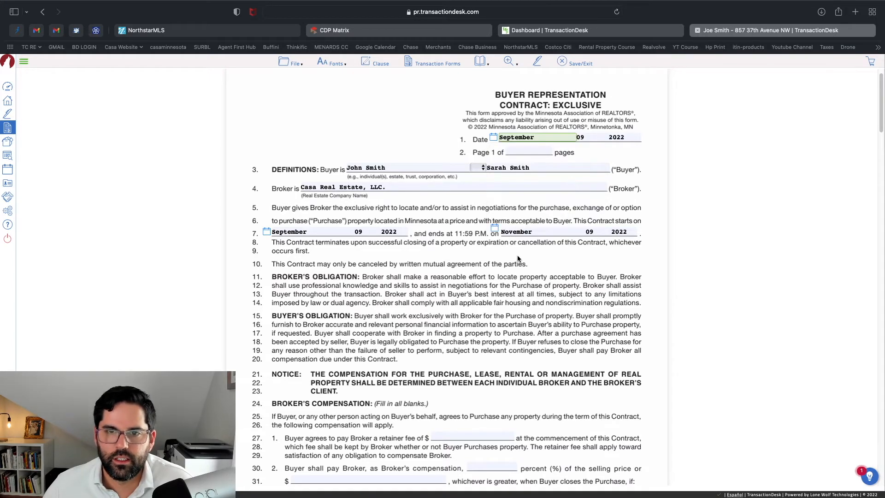
scroll(517, 260, down, 5)
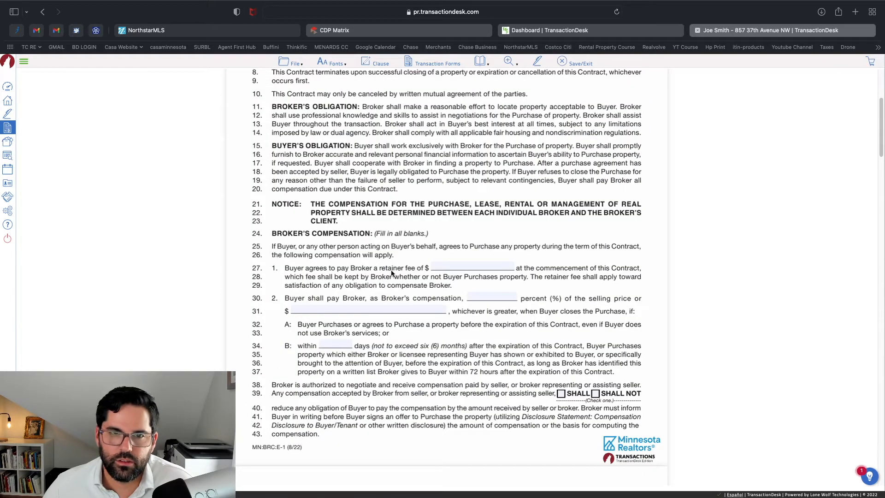
click(468, 266)
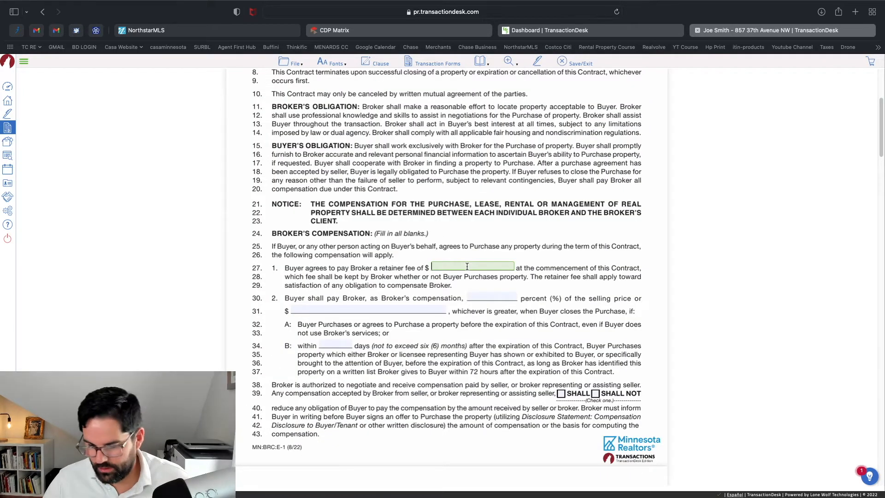
text(-)
click(488, 295)
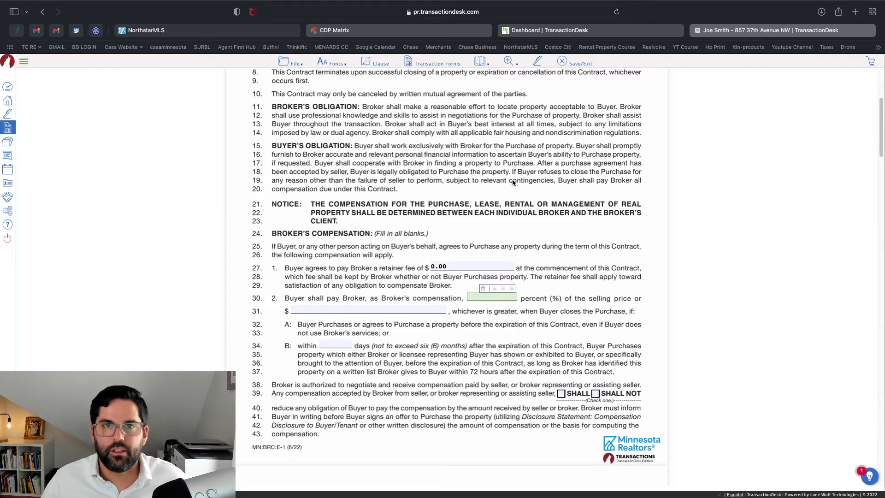
click(474, 33)
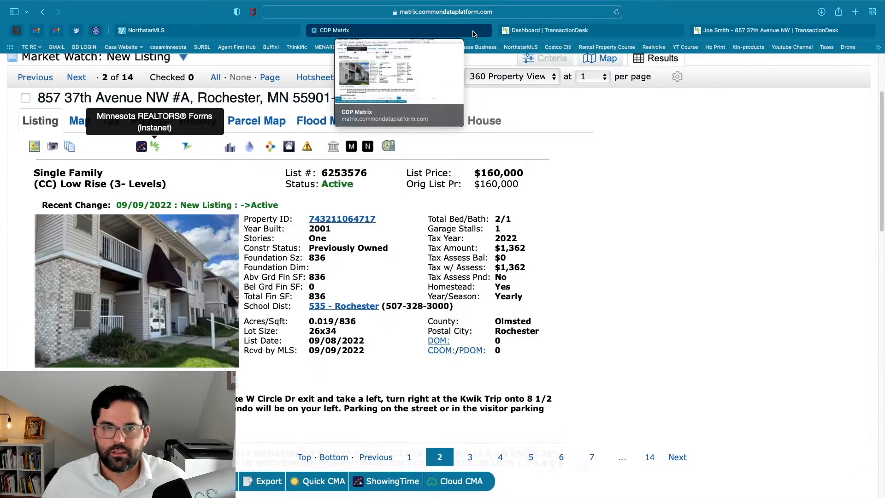
Note the listing's 3.00% buyer broker compensation, then go back to the TransactionDesk contract
scroll(281, 293, down, 15)
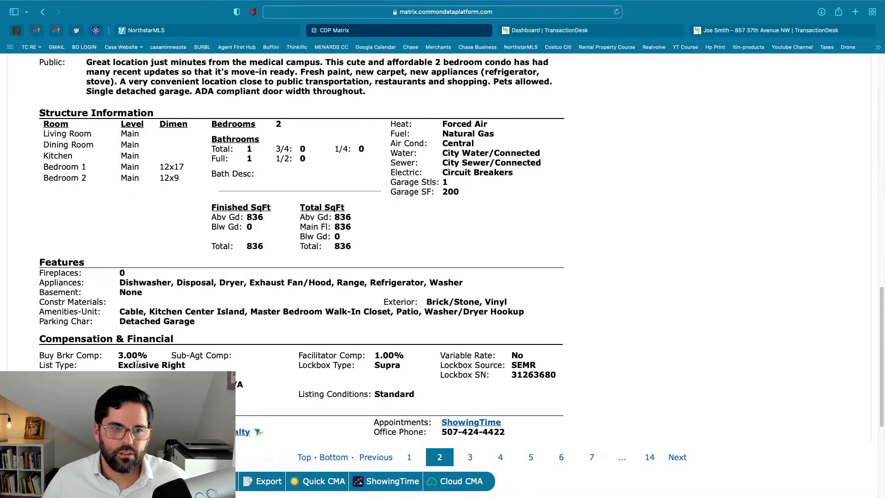
double_click(126, 351)
scroll(192, 241, up, 15)
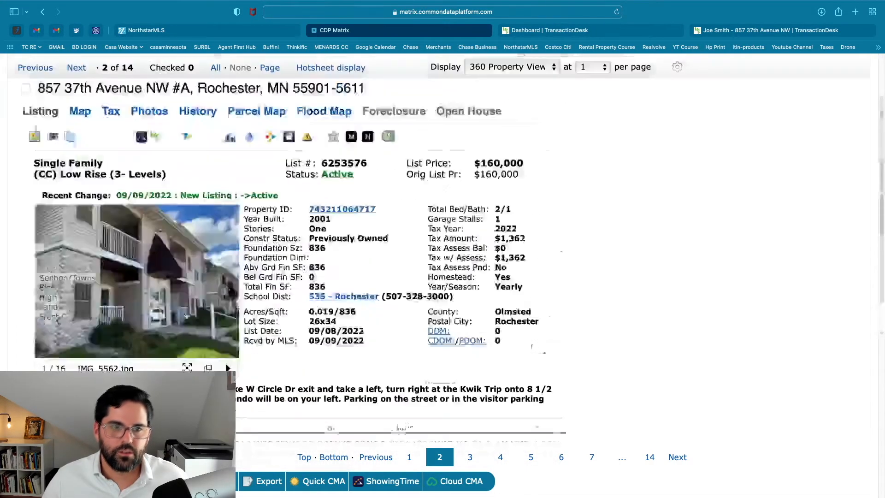
scroll(193, 241, down, 15)
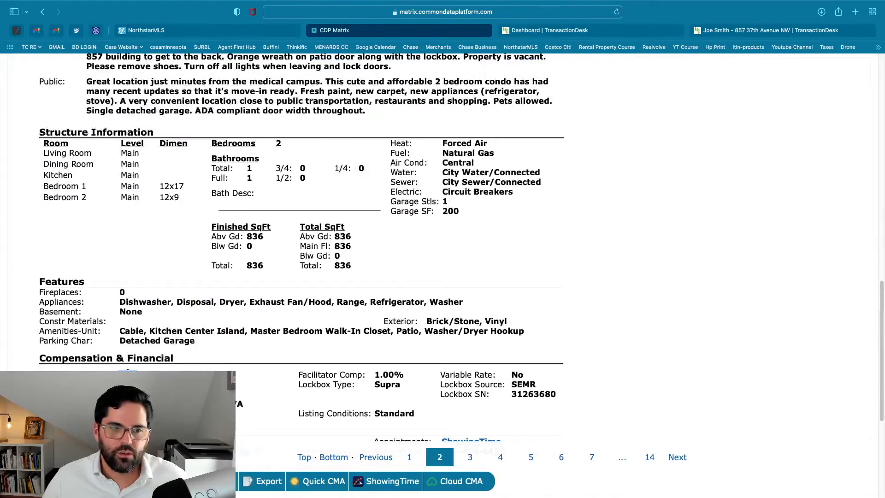
click(554, 31)
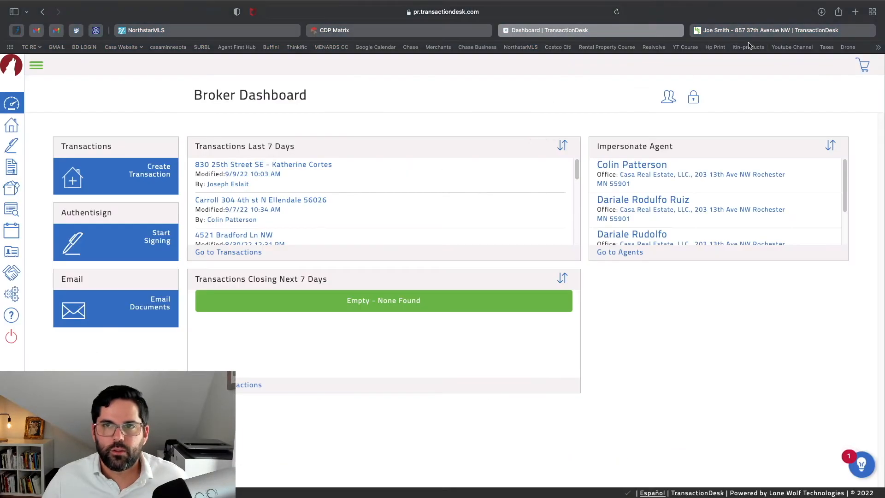
click(756, 33)
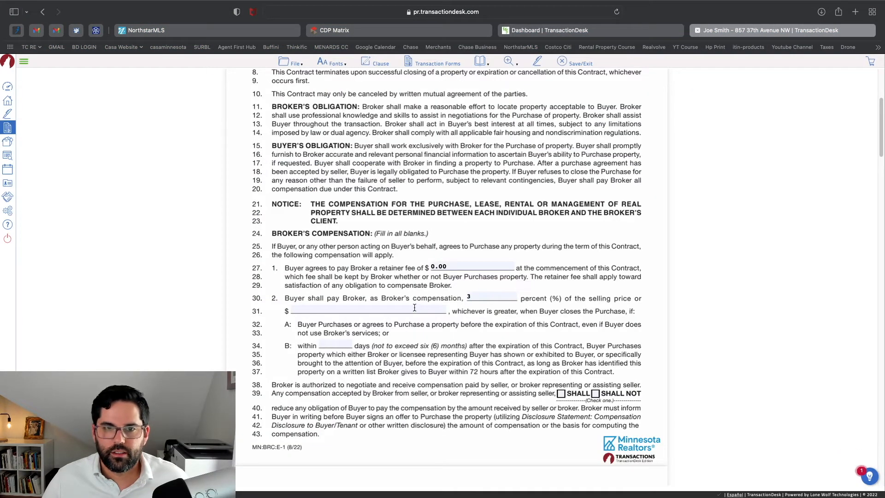
Enter a dash to make the line-31 dollar amount 0.00
click(415, 309)
text(-)
scroll(358, 352, down, 1)
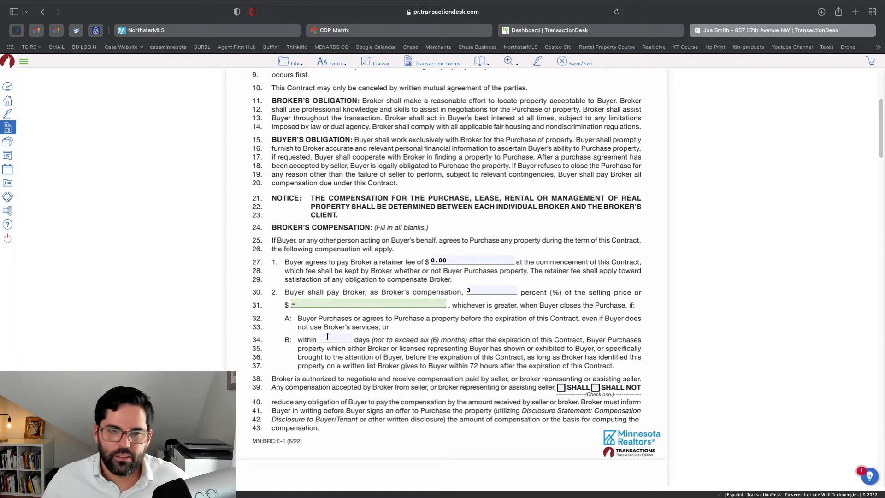
Set the line-34 protection period to 30 days
click(328, 339)
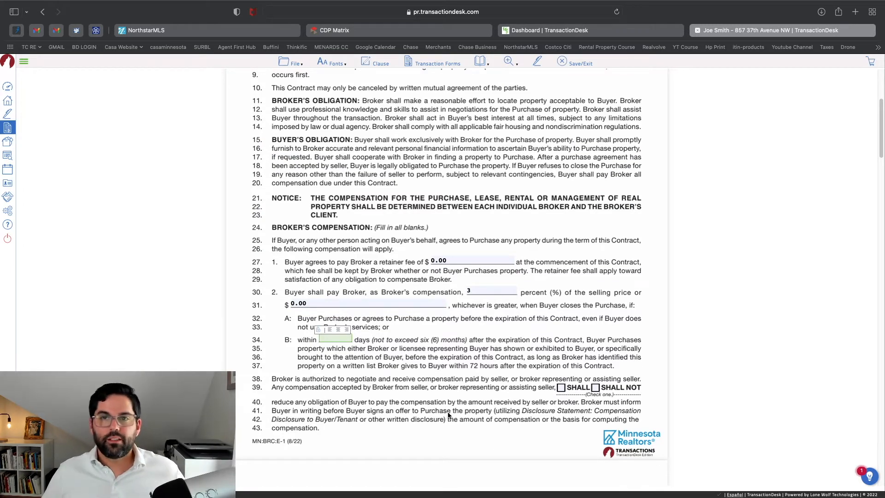
scroll(449, 415, up, 5)
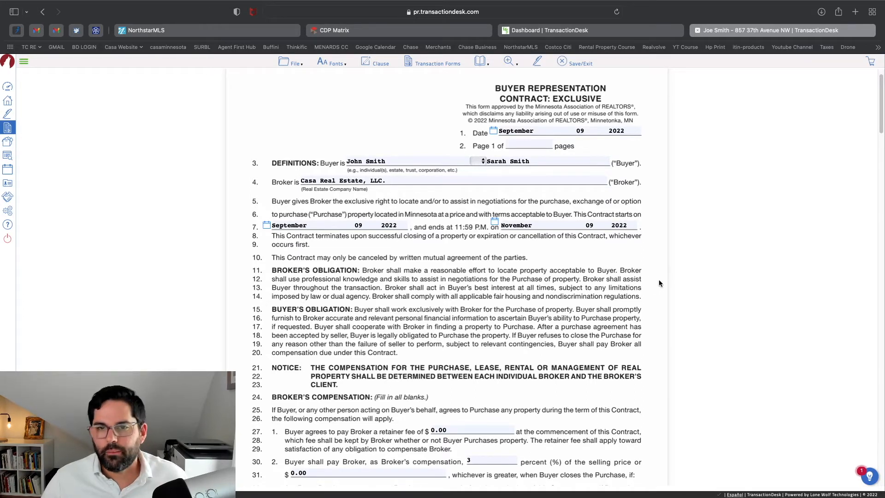
scroll(664, 297, down, 1)
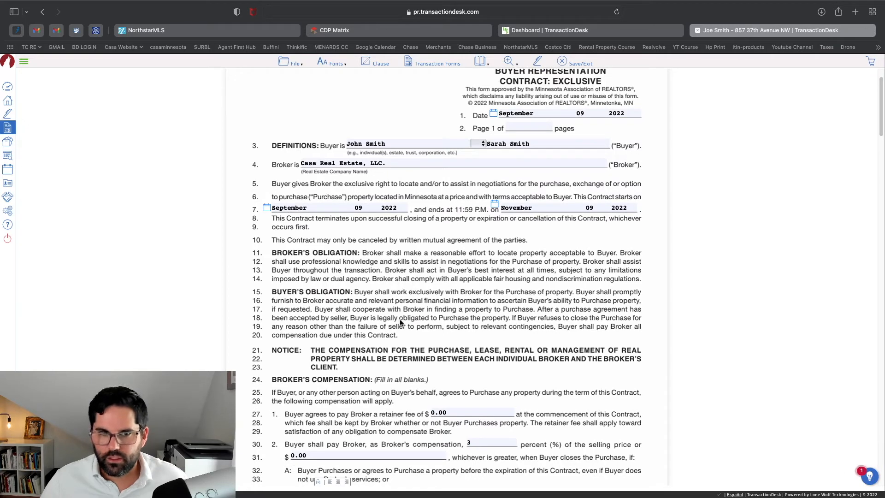
scroll(712, 313, down, 5)
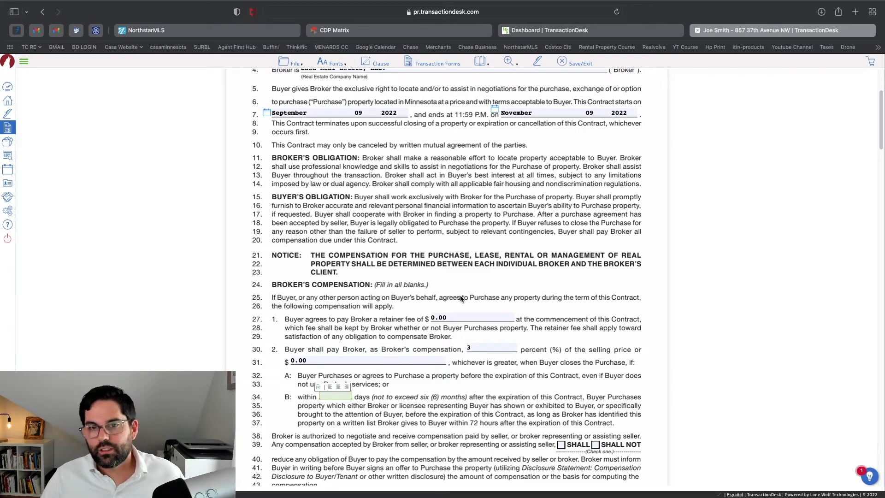
scroll(514, 354, down, 6)
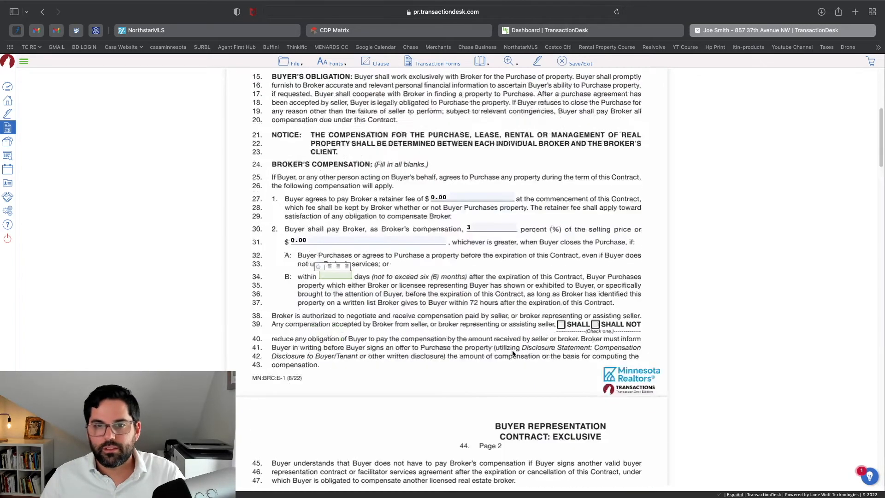
scroll(513, 354, down, 6)
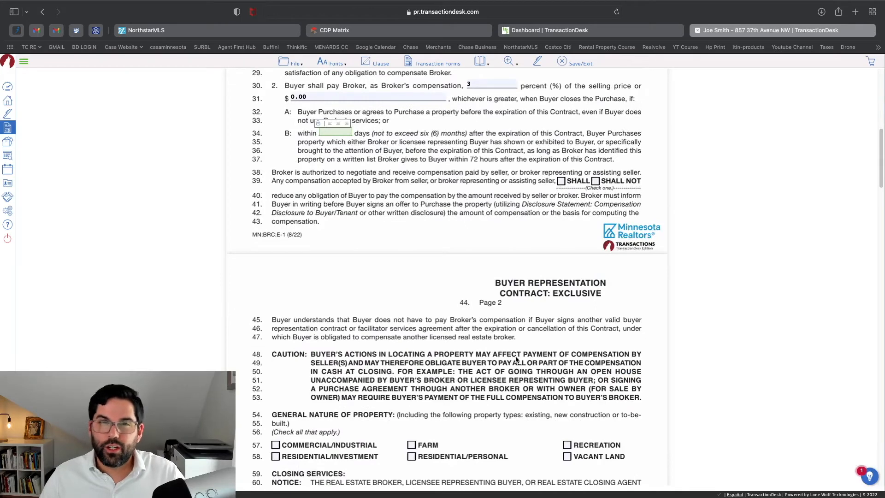
scroll(518, 344, up, 5)
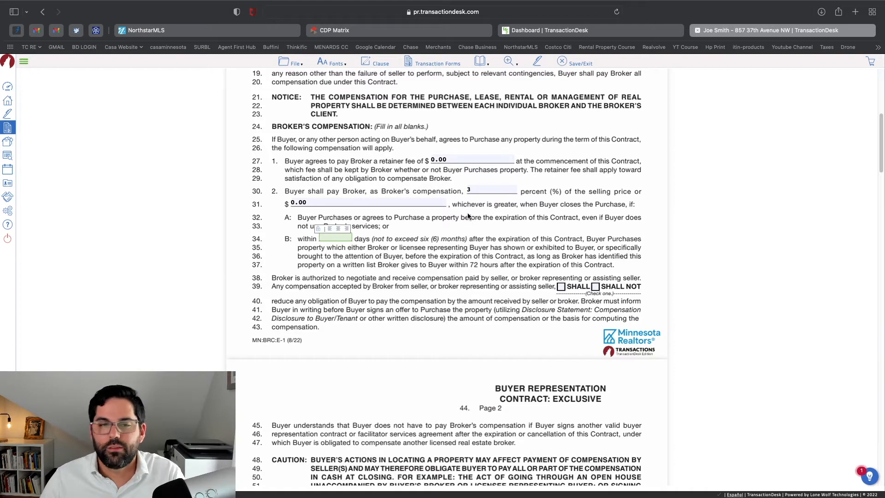
scroll(466, 222, down, 1)
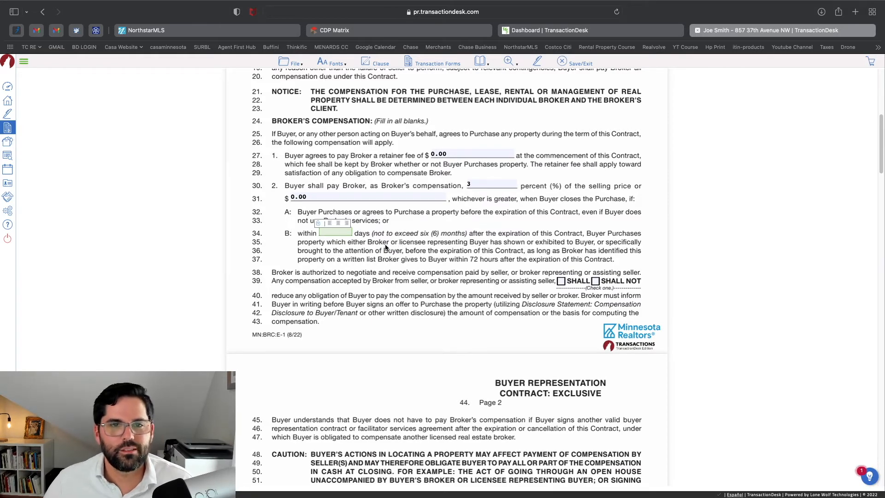
scroll(410, 228, down, 5)
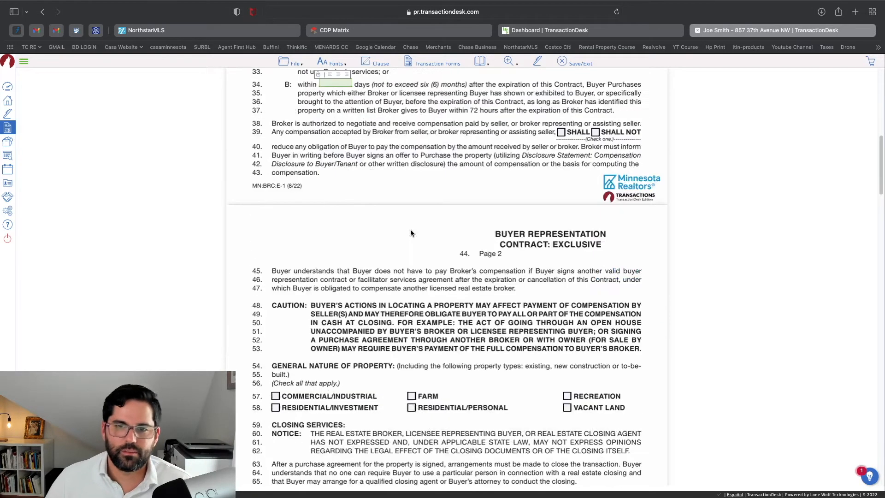
scroll(410, 231, up, 3)
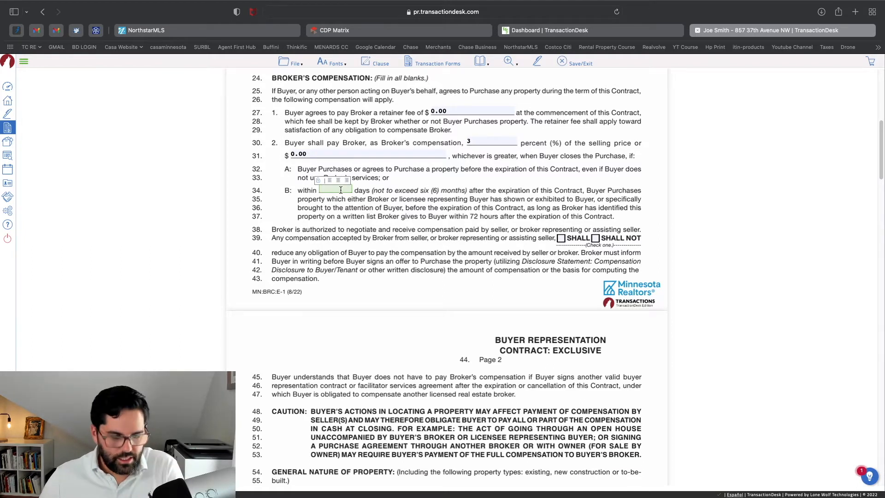
text(30)
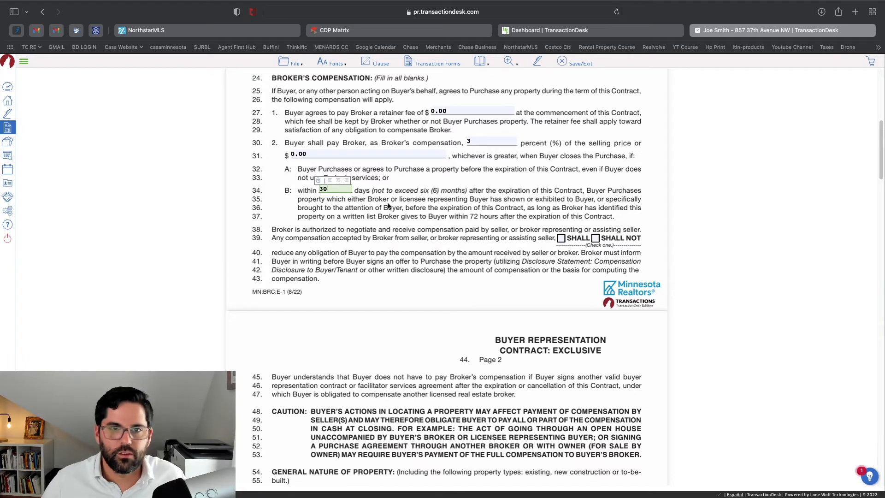
click(390, 208)
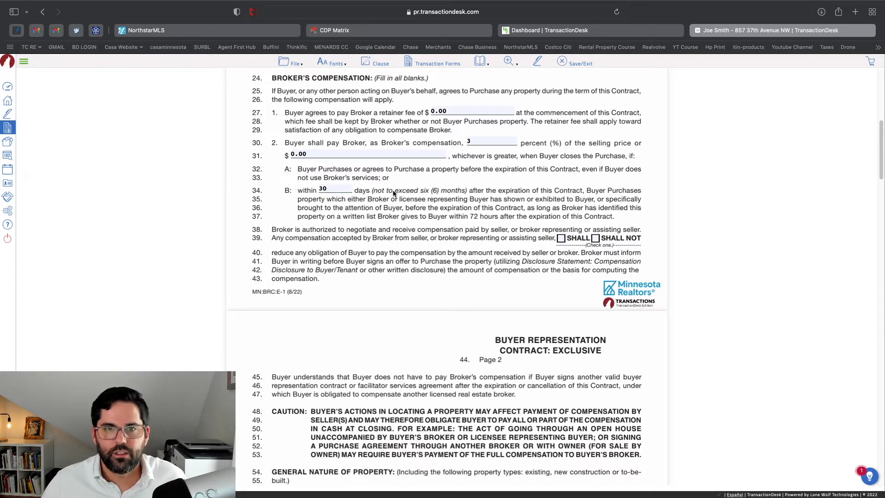
Check SHALL on line 39
scroll(554, 233, down, 1)
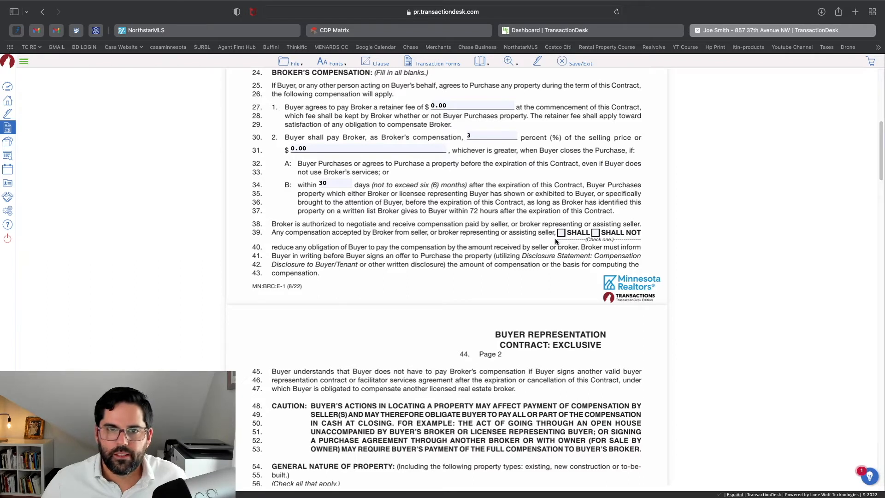
scroll(595, 230, down, 3)
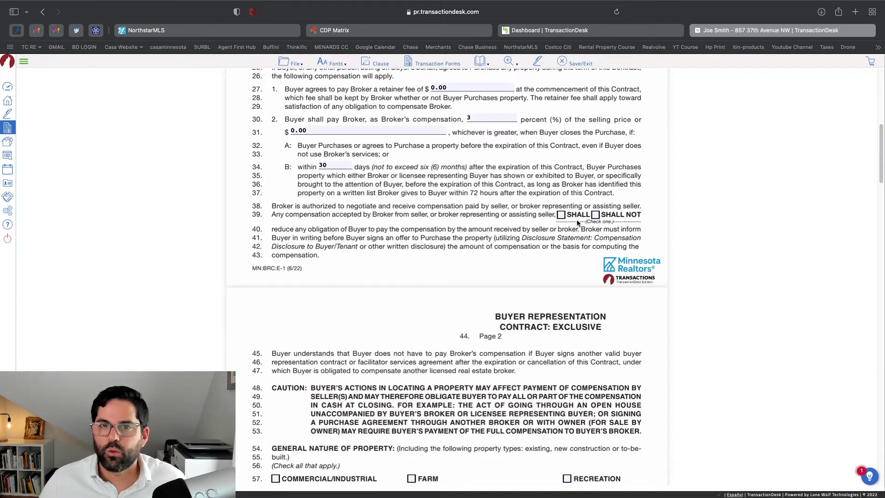
click(562, 216)
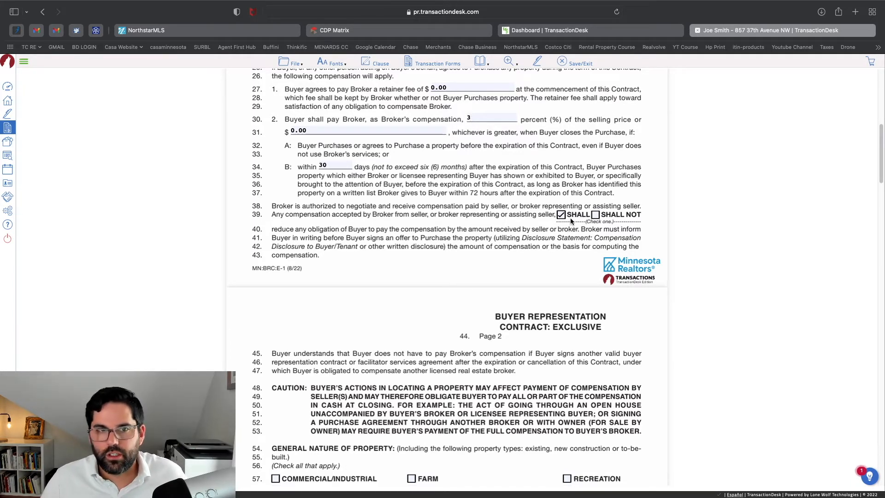
scroll(538, 216, down, 1)
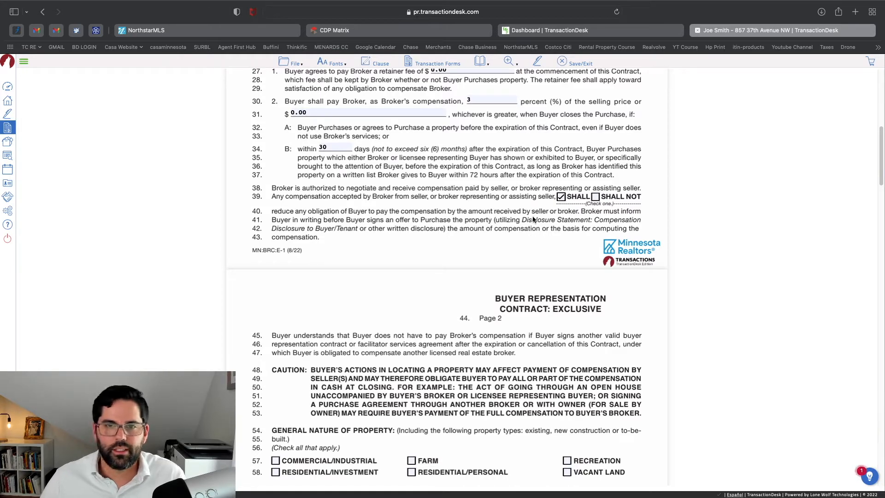
Tick the line 97 checkbox agreeing to dual agency representation
scroll(570, 203, down, 1)
scroll(571, 204, down, 5)
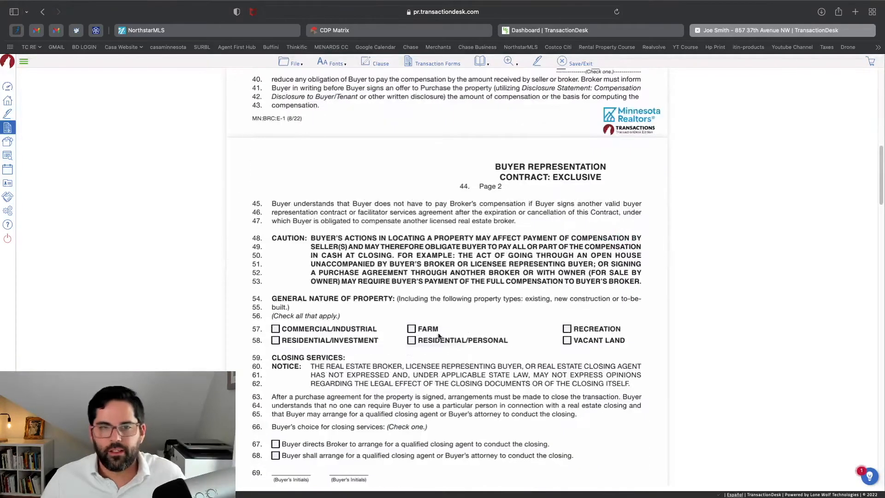
click(411, 341)
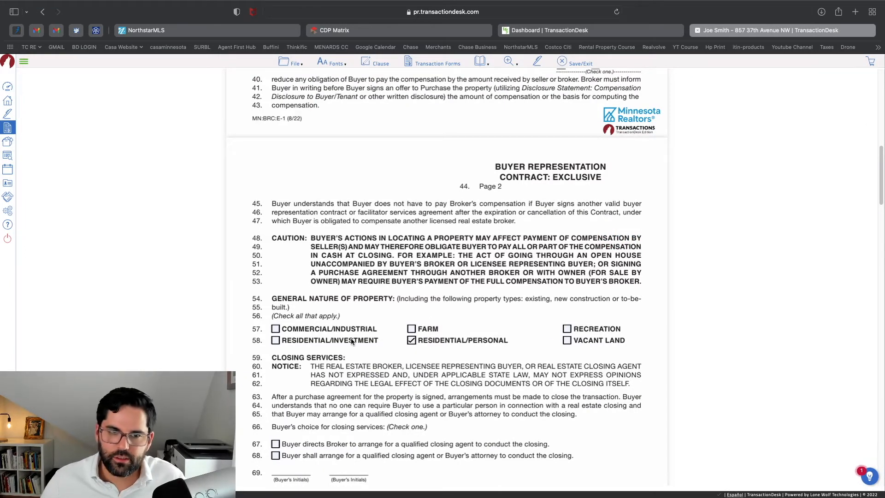
scroll(488, 344, down, 2)
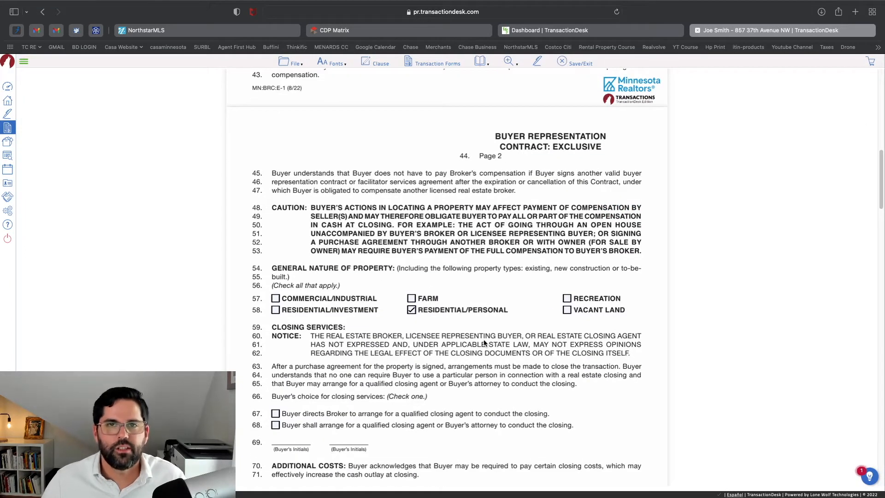
scroll(434, 300, down, 3)
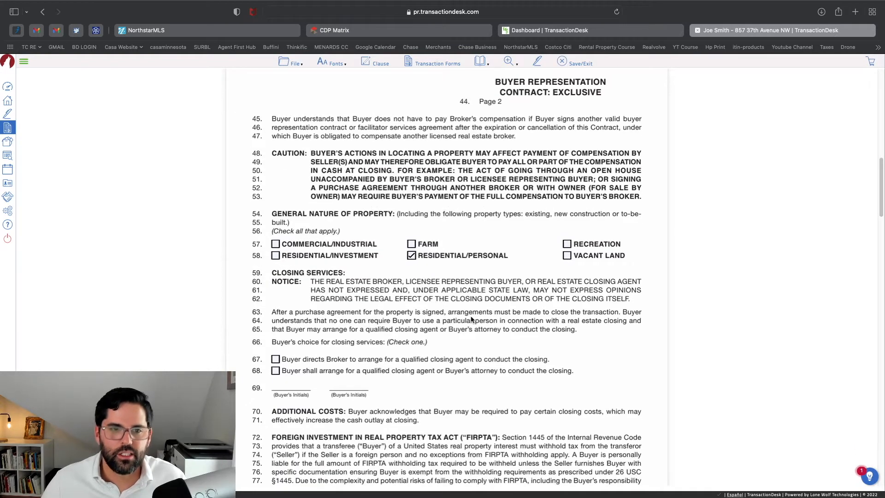
scroll(287, 351, down, 2)
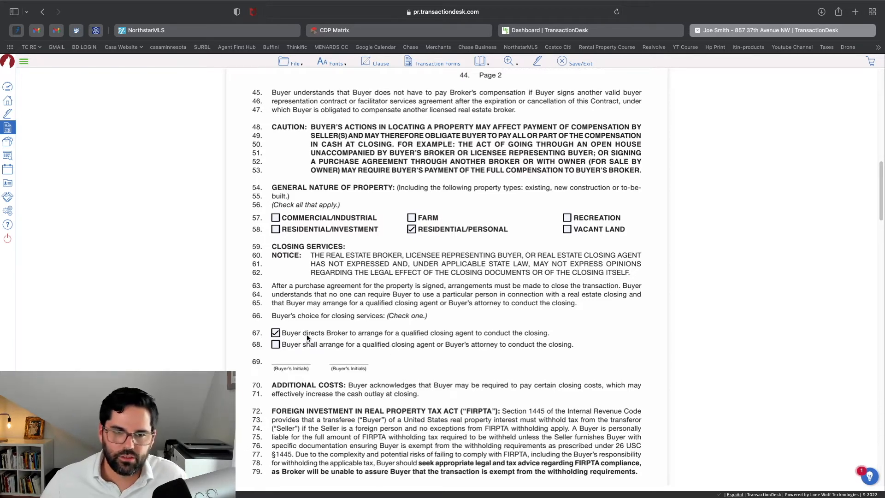
Scroll through page 3 down to the OTHER section and Broker/Buyer block on page 4
scroll(433, 345, down, 5)
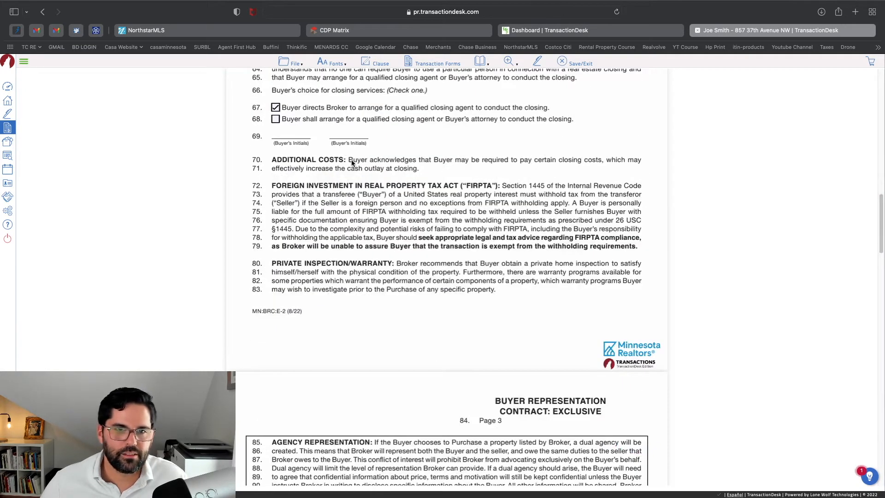
scroll(352, 165, down, 6)
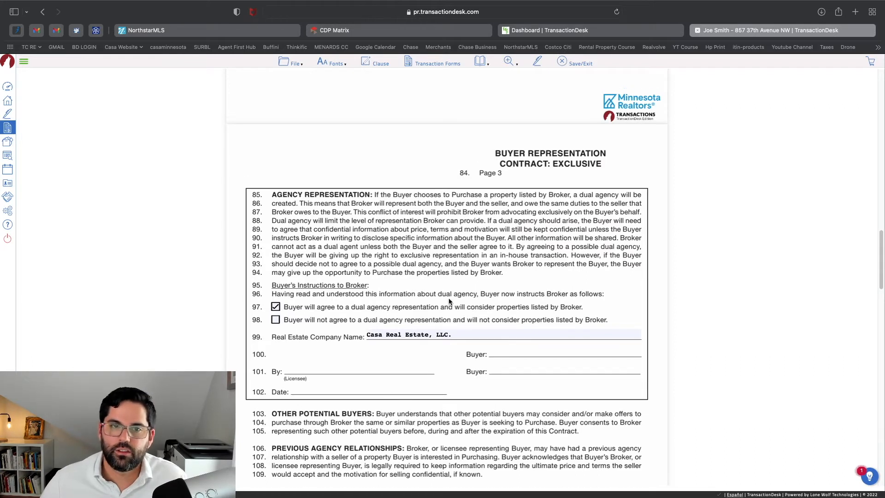
scroll(457, 306, down, 2)
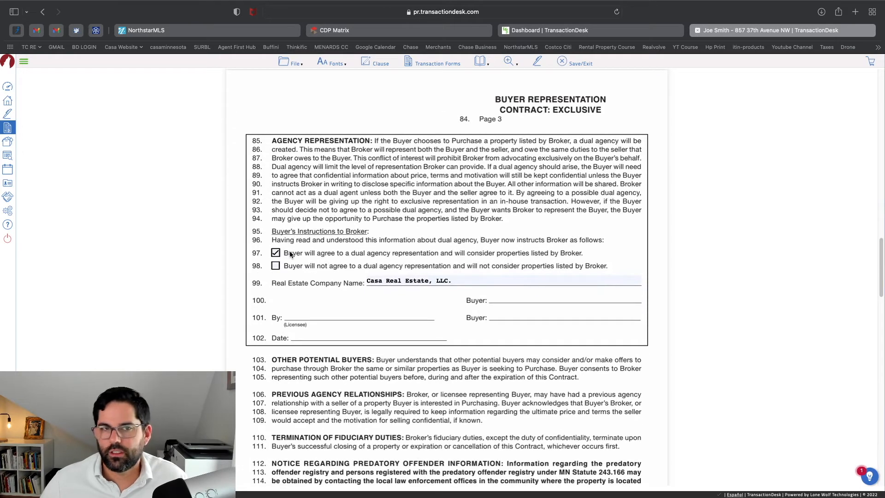
scroll(440, 264, down, 4)
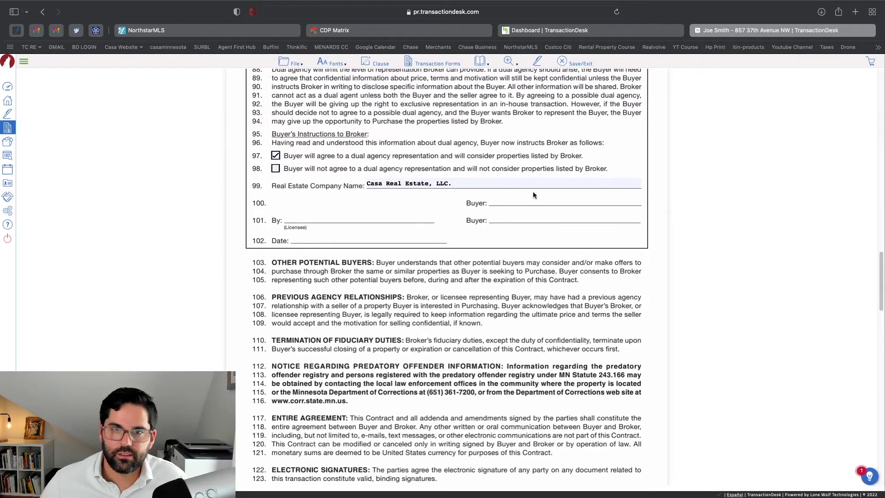
scroll(351, 325, down, 6)
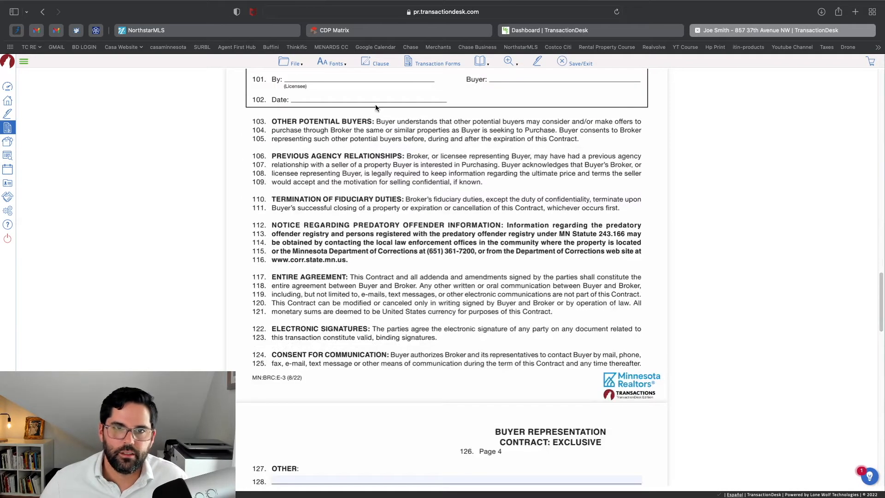
scroll(364, 233, down, 7)
scroll(380, 320, down, 1)
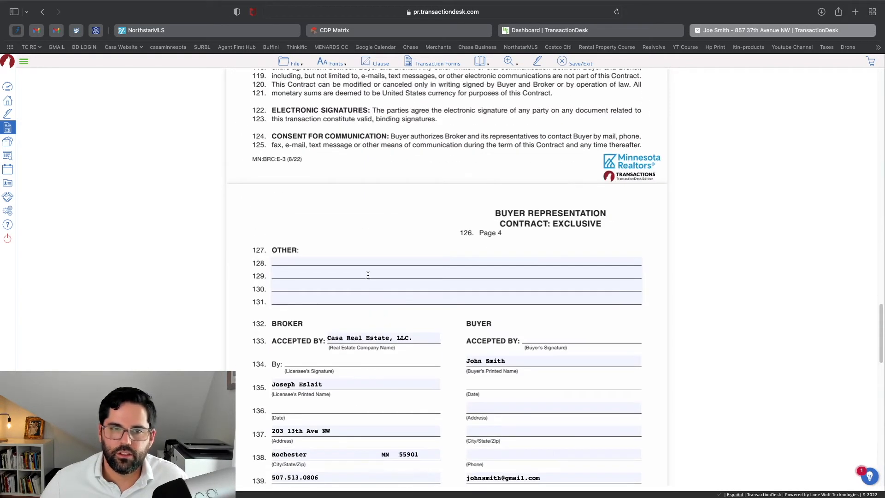
Locate the OTHER clause lines 128–131 on page 4 of the contract
click(378, 261)
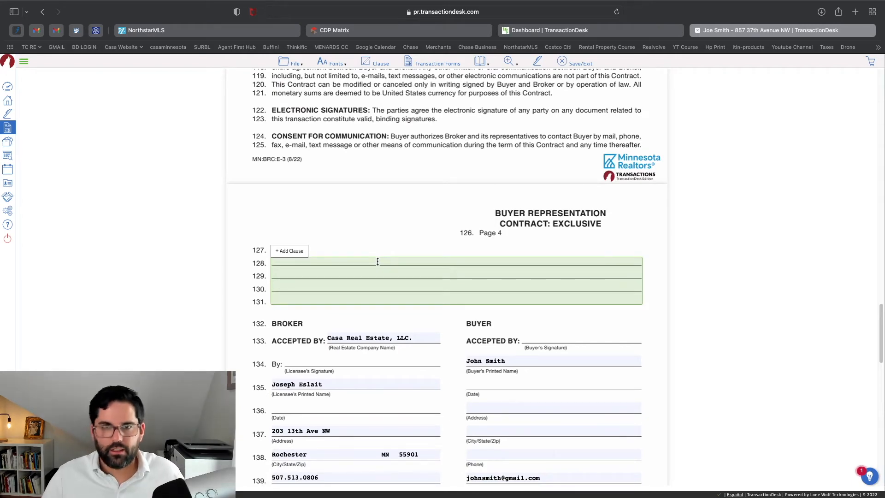
click(352, 249)
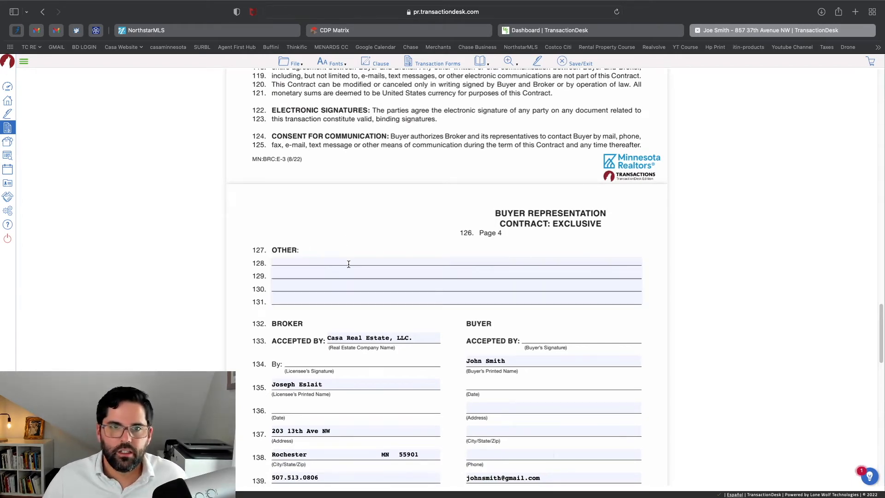
scroll(349, 264, up, 20)
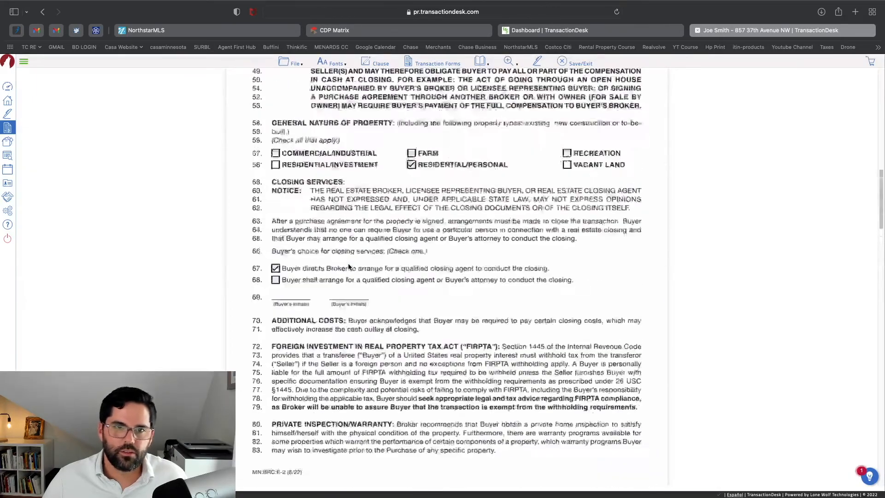
scroll(348, 264, up, 20)
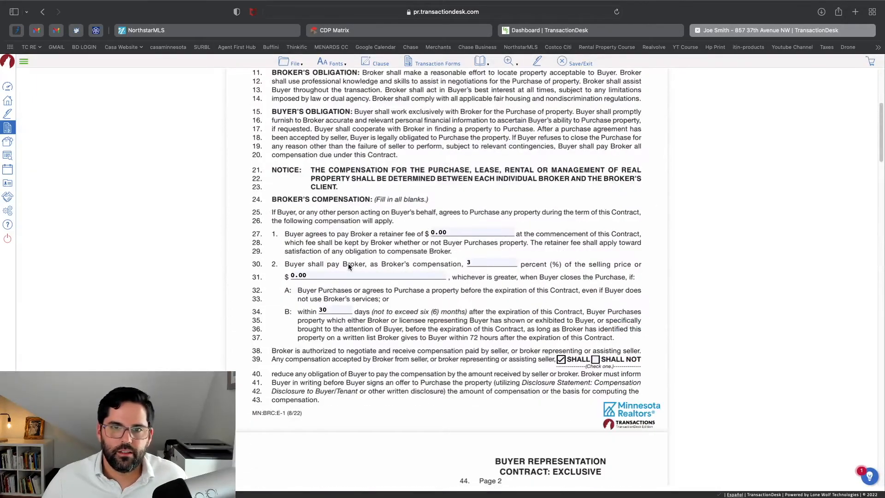
scroll(357, 279, up, 5)
scroll(365, 290, down, 8)
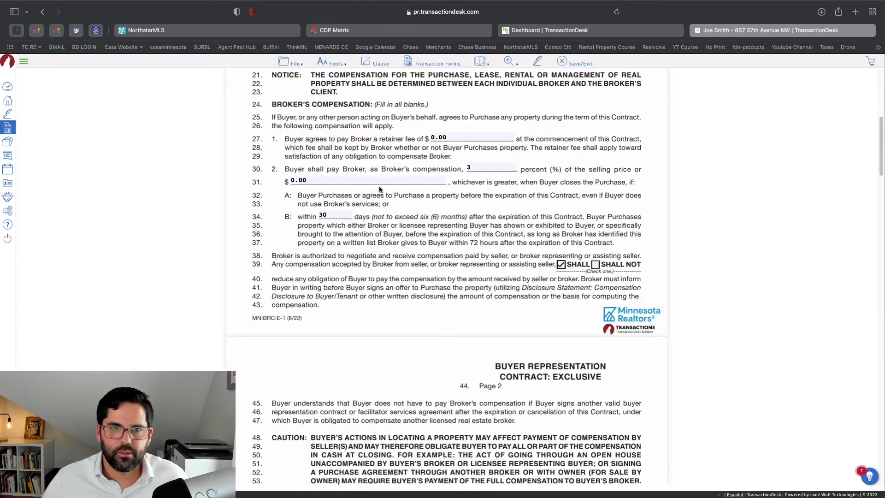
scroll(348, 241, down, 3)
scroll(349, 242, down, 15)
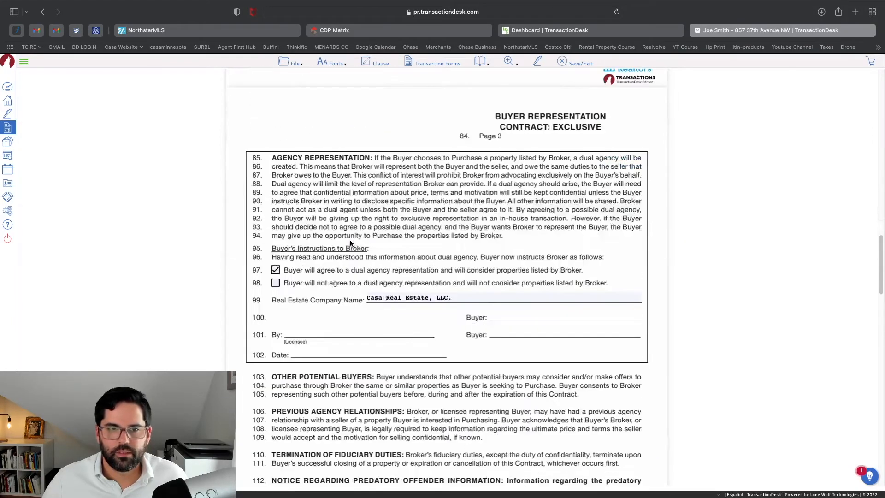
scroll(351, 243, down, 8)
Enter 'Buyer to pay a broker admin fee of $xxx at closing.' on line 128
click(339, 355)
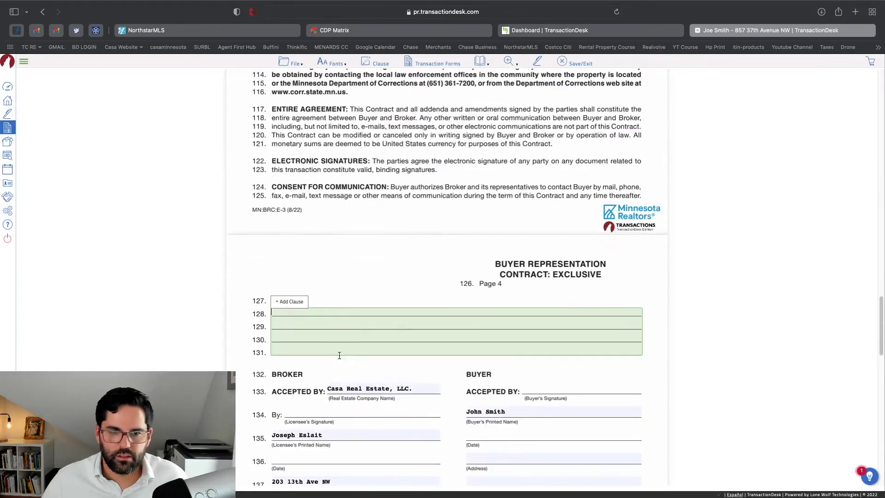
text(Bu)
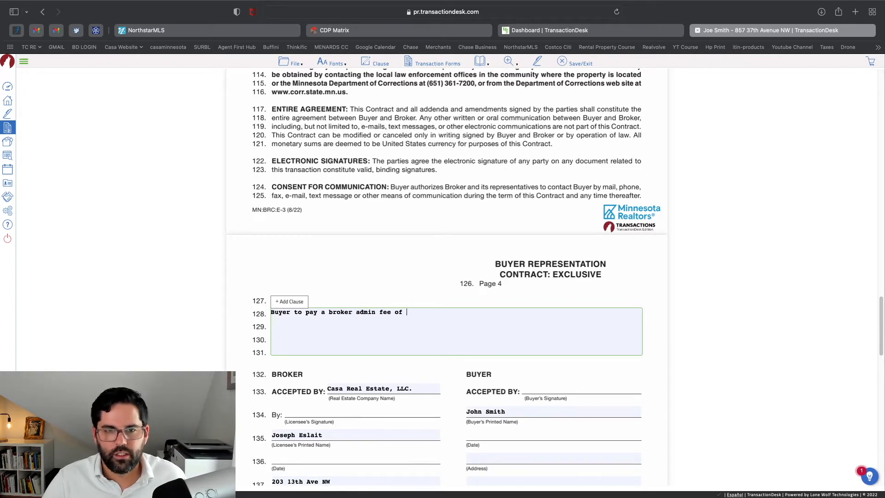
text($xxx a)
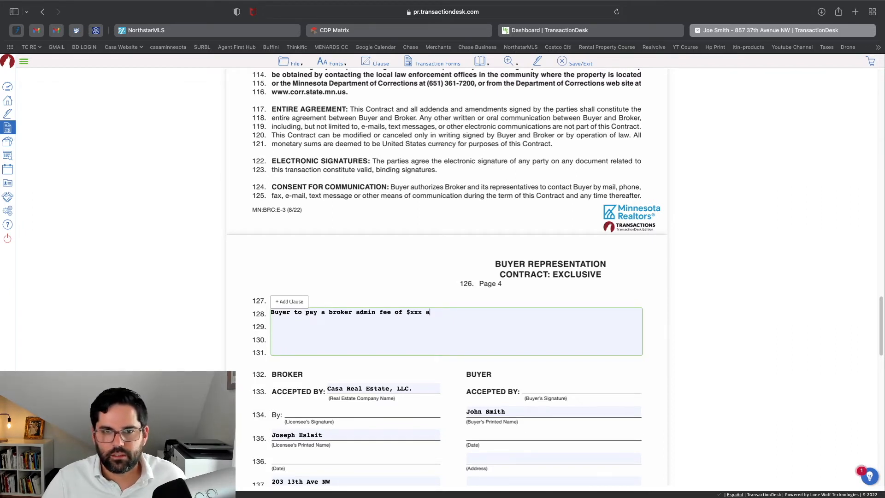
text(t closing.)
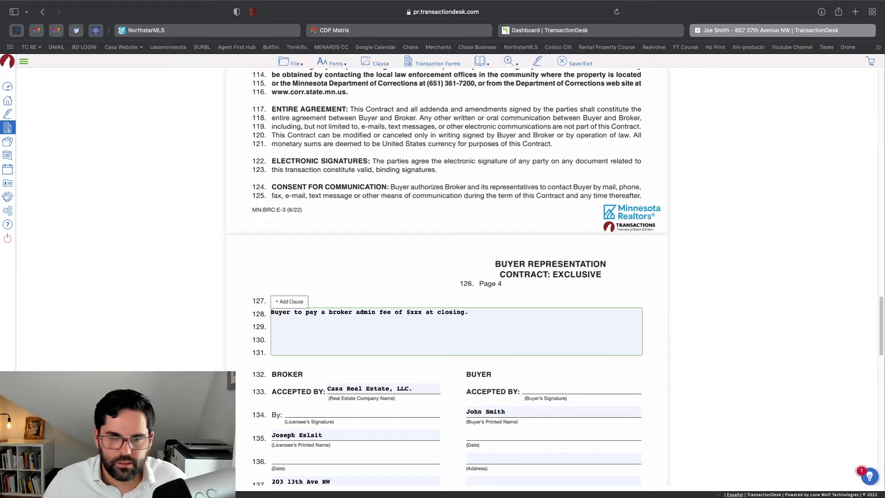
scroll(409, 310, down, 2)
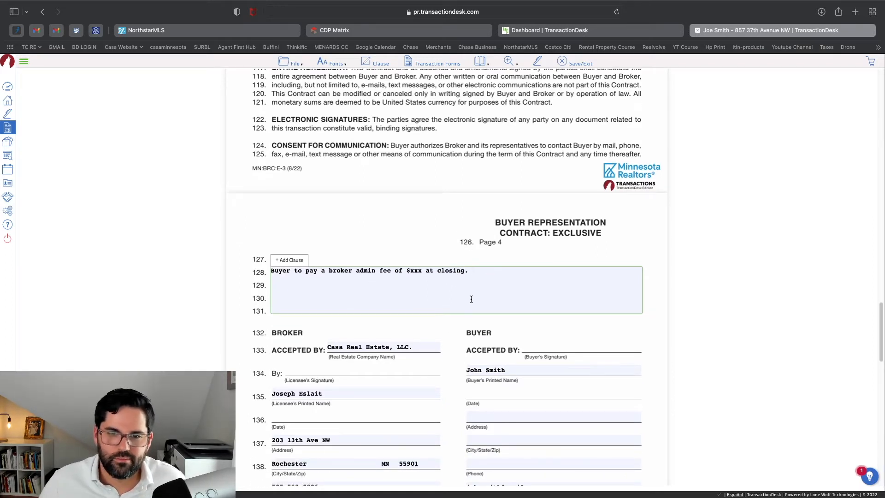
scroll(472, 299, down, 8)
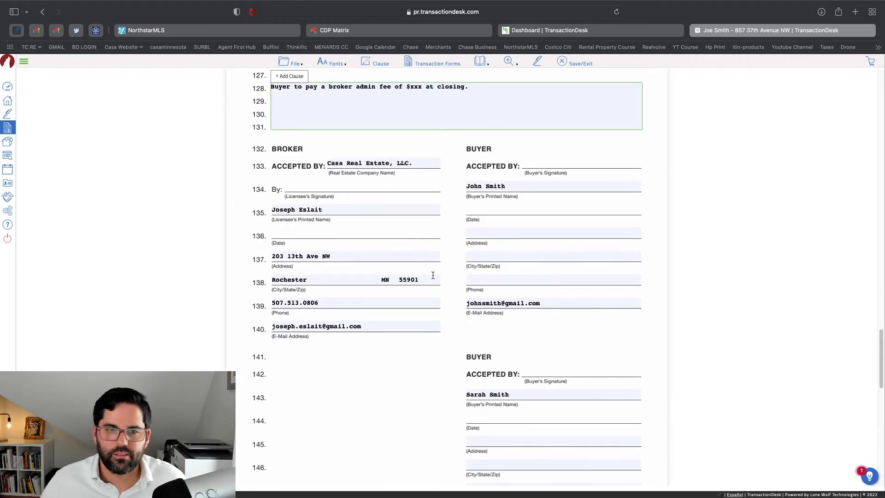
scroll(395, 243, up, 8)
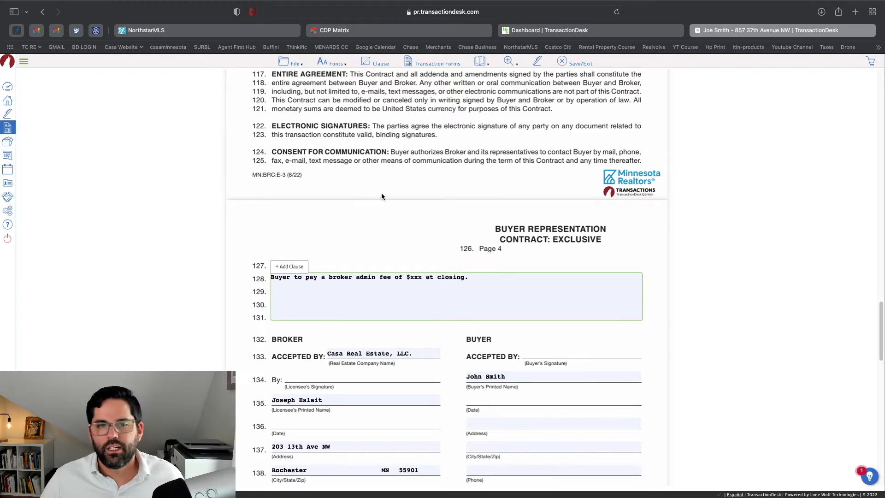
scroll(396, 222, down, 6)
scroll(414, 288, down, 6)
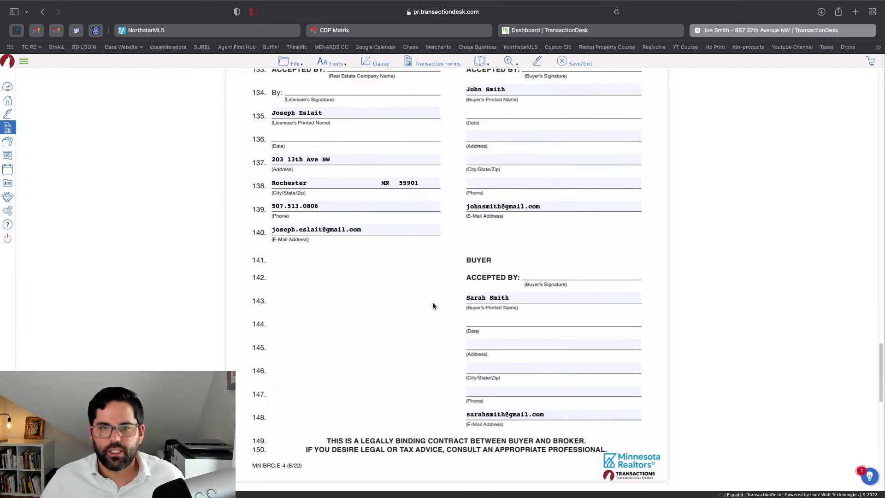
scroll(432, 302, up, 20)
scroll(438, 300, up, 20)
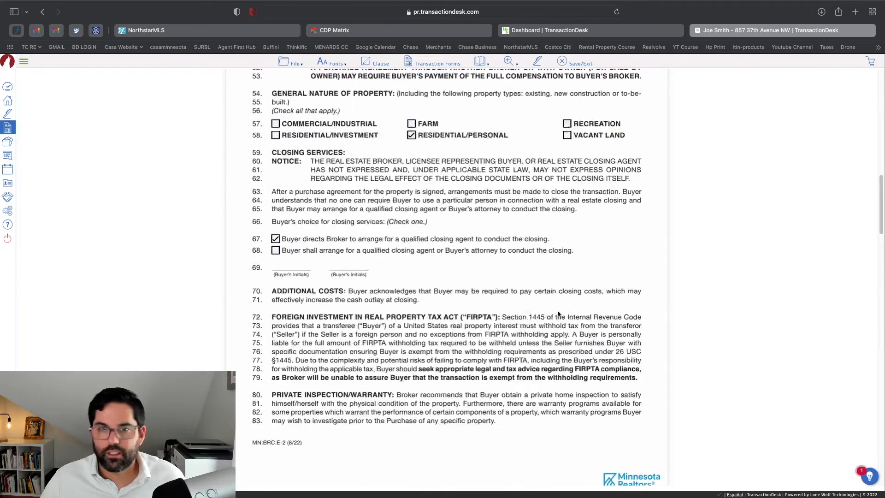
Save the Buyer Representation Contract with File > Save, then Save/Exit back to the Forms step
click(294, 63)
mouse_move(296, 119)
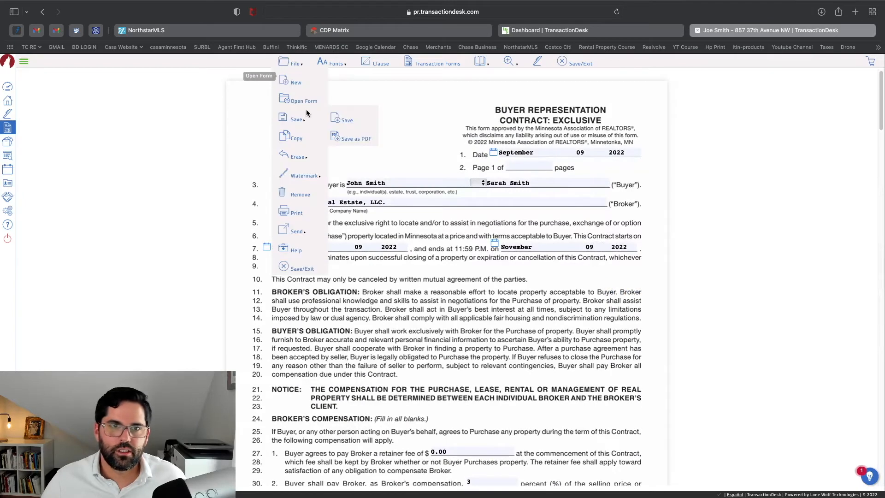
click(352, 121)
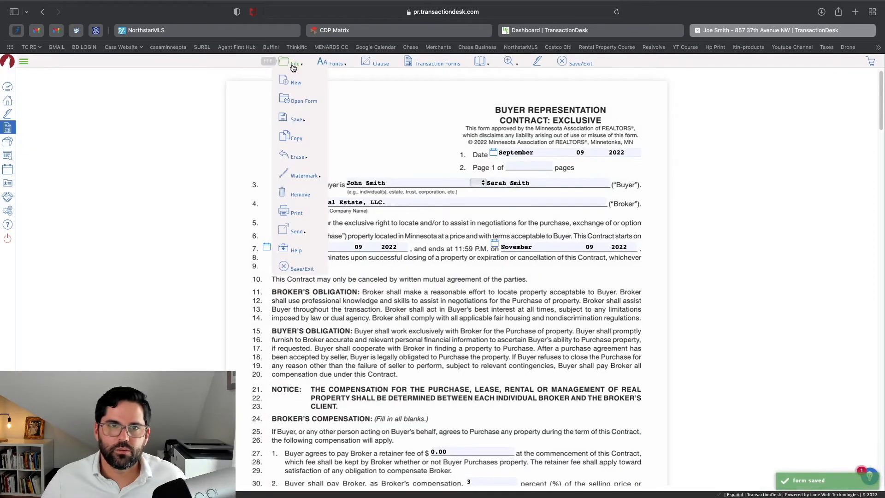
click(294, 63)
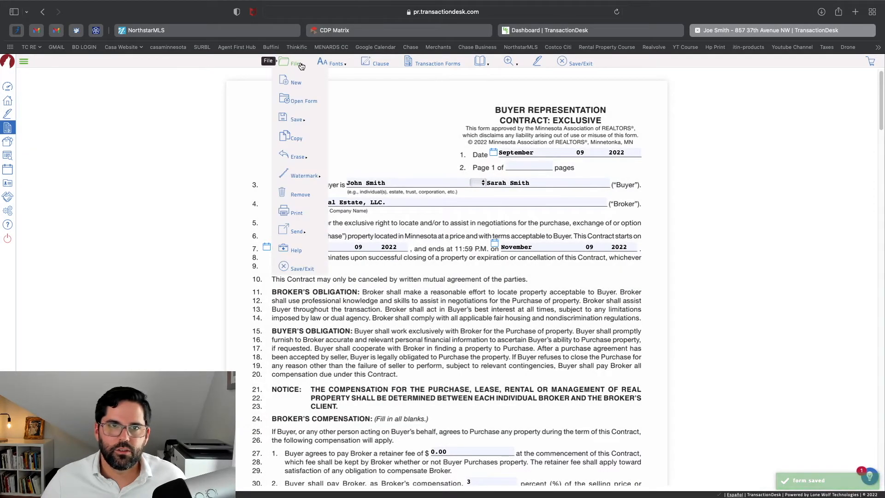
click(314, 273)
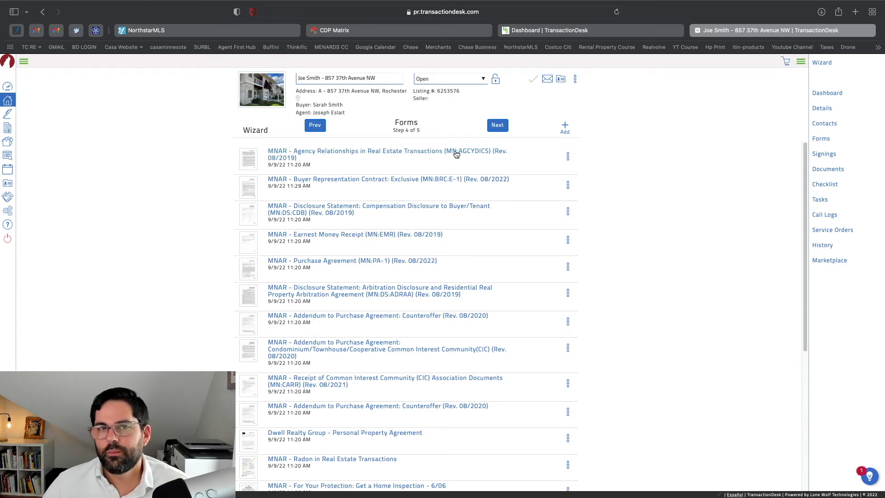
Advance the wizard to the Documents step and check the listing's agent-only documents in CDP Matrix
click(493, 130)
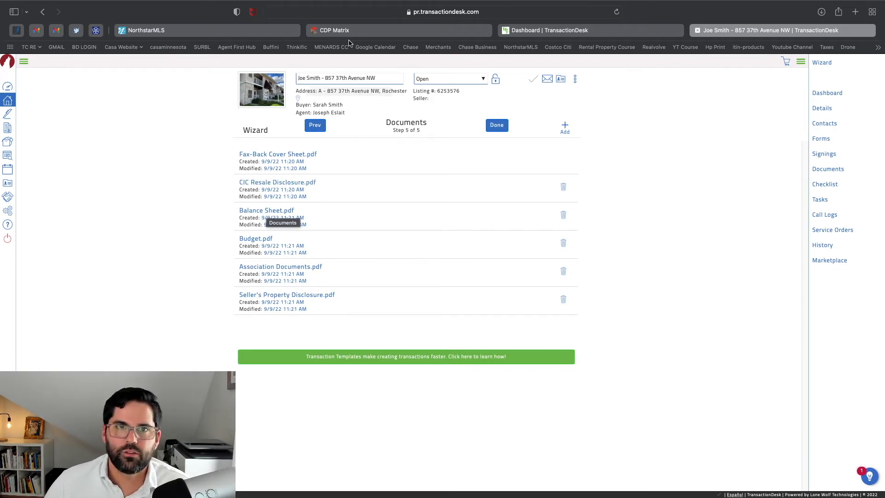
click(334, 30)
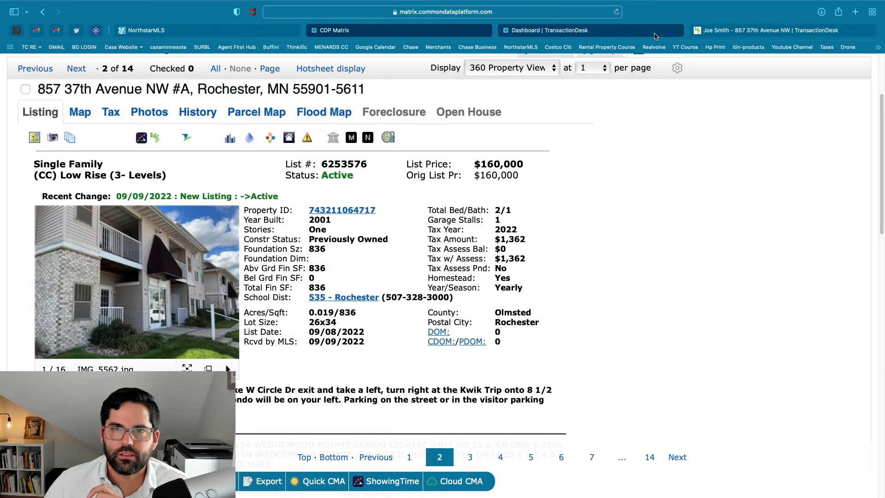
click(71, 139)
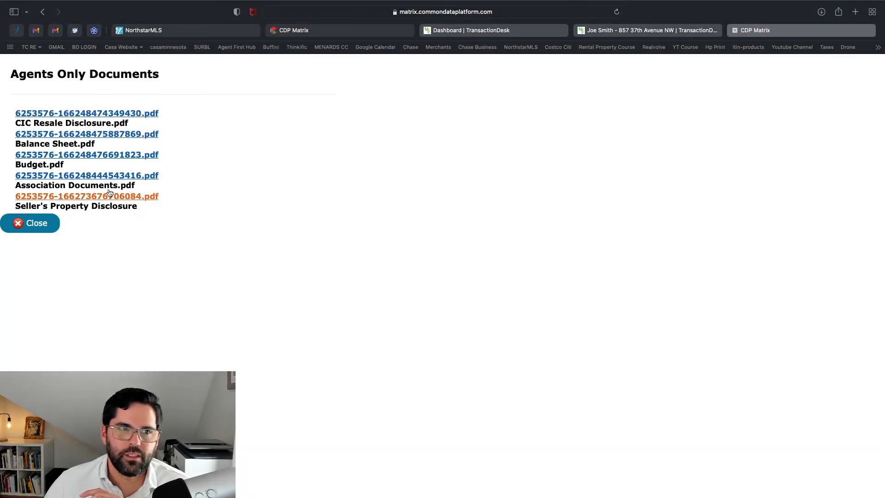
click(485, 30)
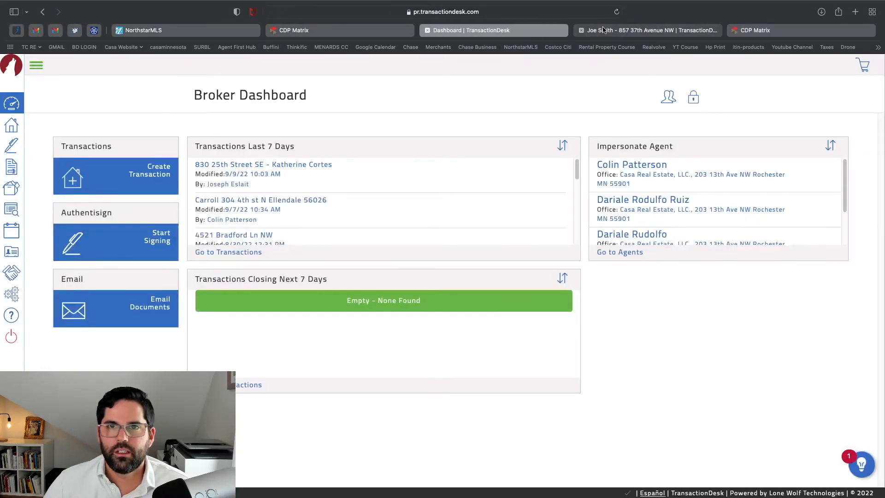
click(603, 30)
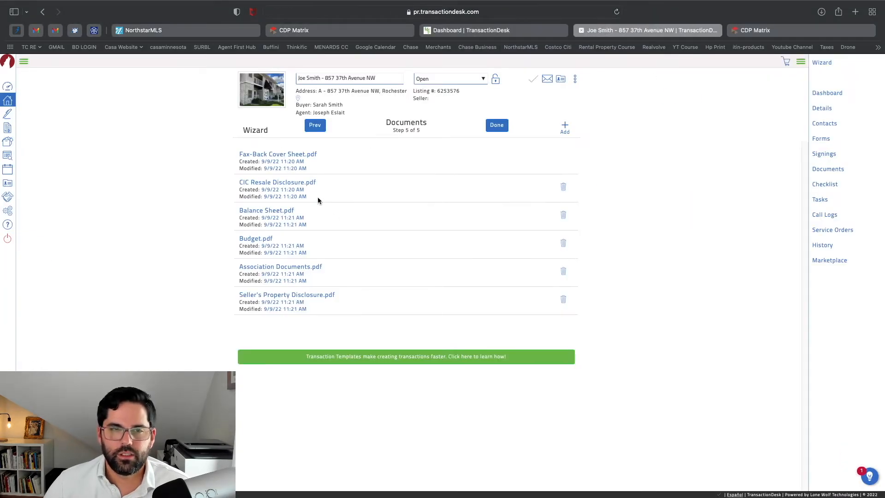
Finish the transaction setup wizard and enlarge the dashboard page
click(493, 128)
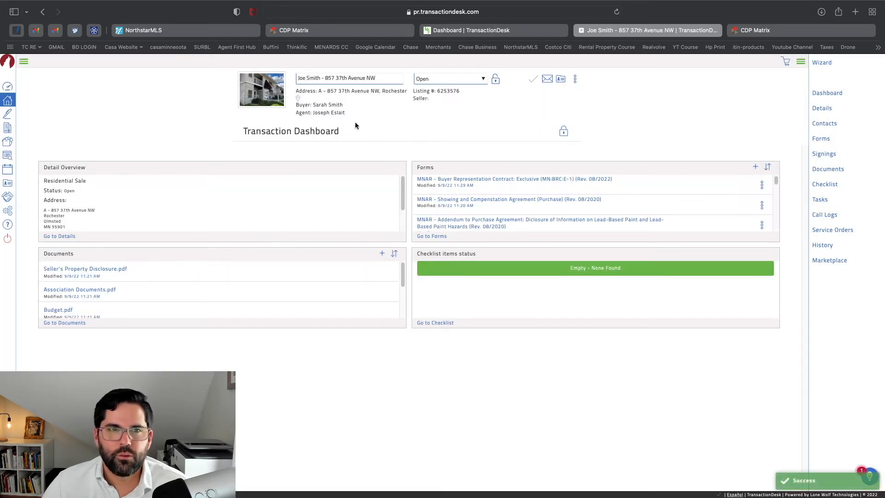
key(super+plus)
key(super+plus)
key(super+plus)
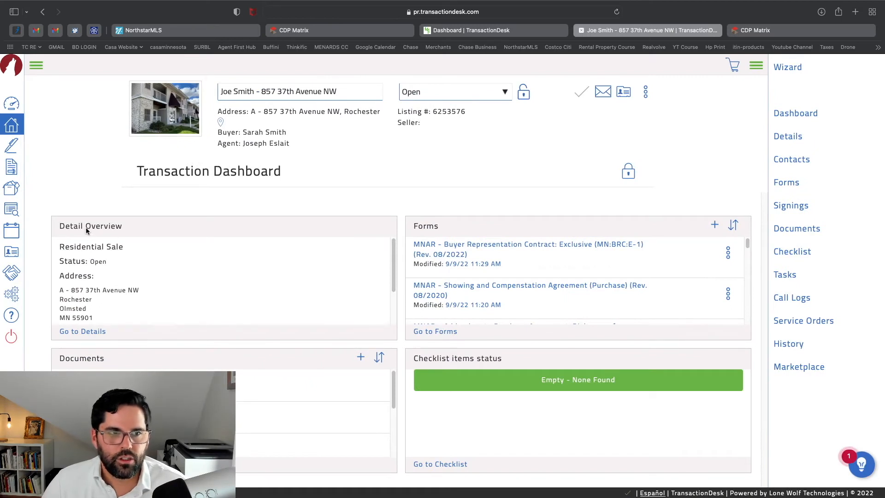
scroll(106, 311, down, 2)
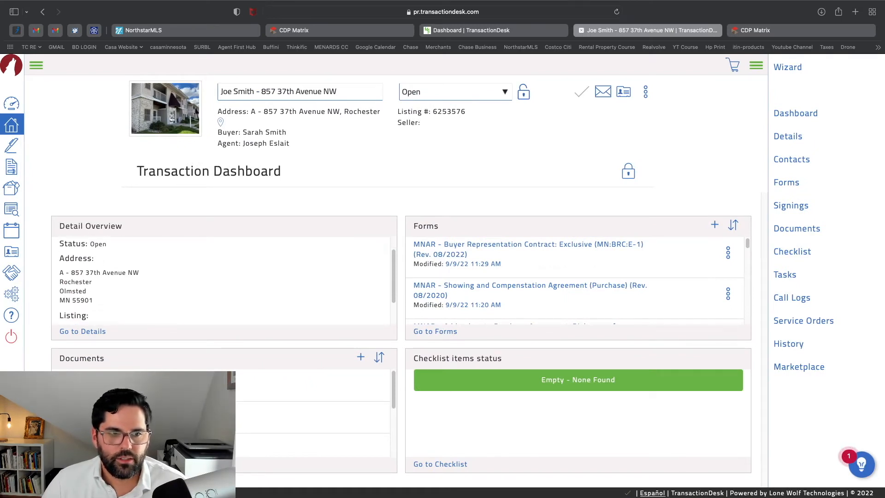
scroll(314, 415, down, 2)
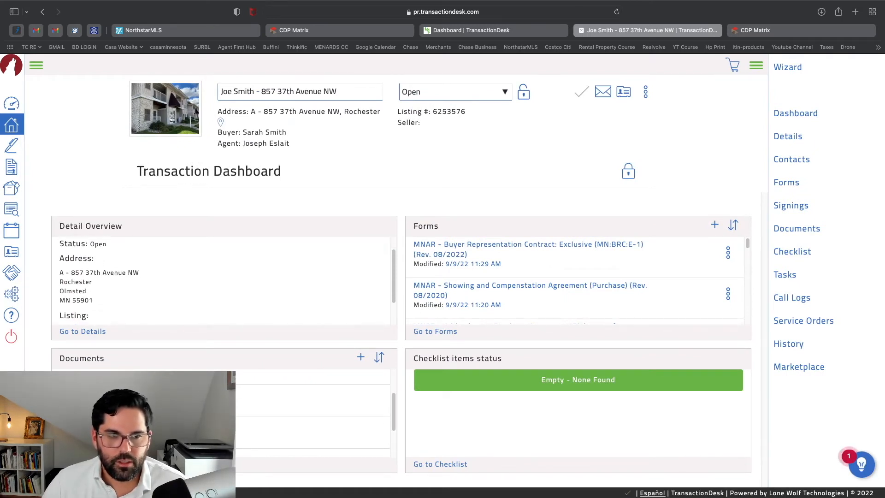
scroll(313, 411, up, 2)
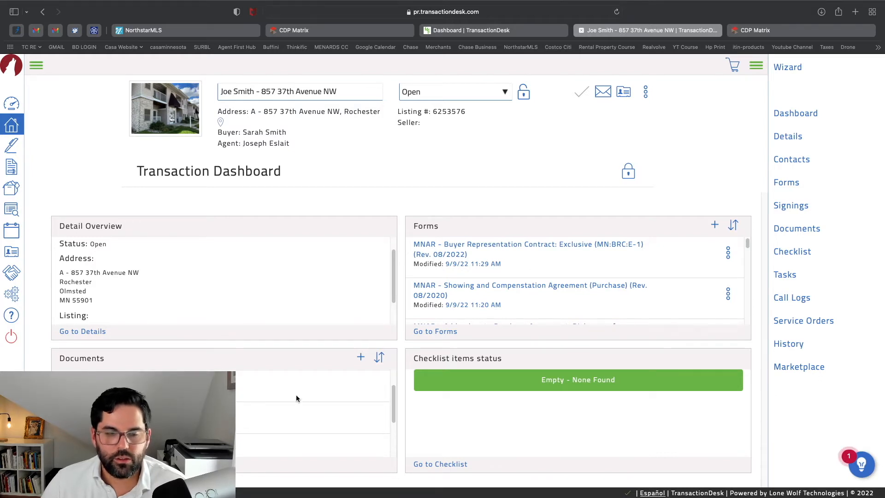
Dismiss the document upload dialog without adding files, then open the transaction's Forms list
click(363, 358)
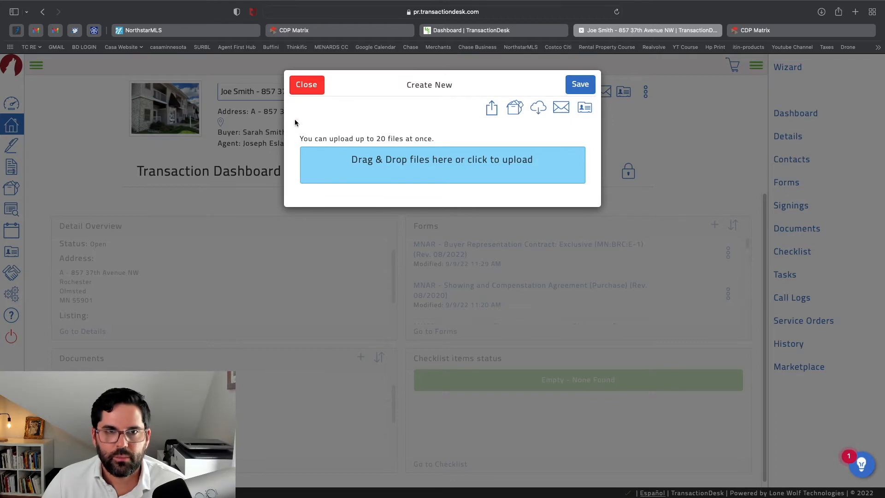
click(319, 88)
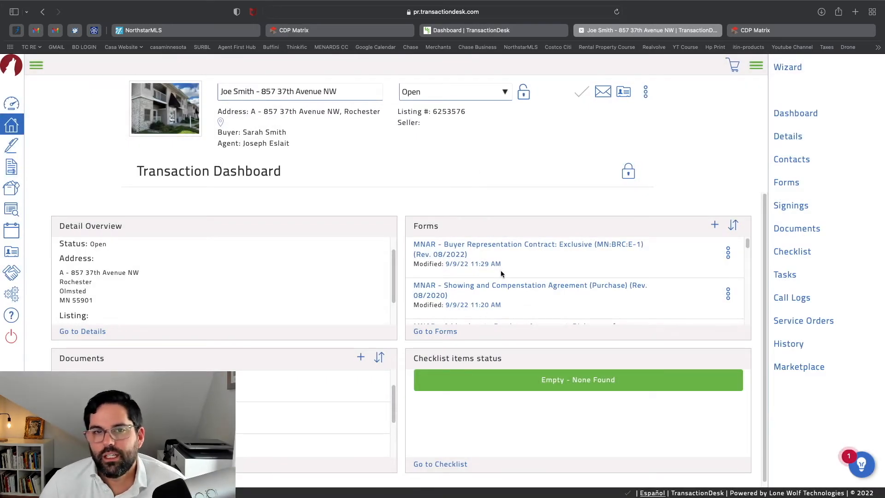
click(446, 332)
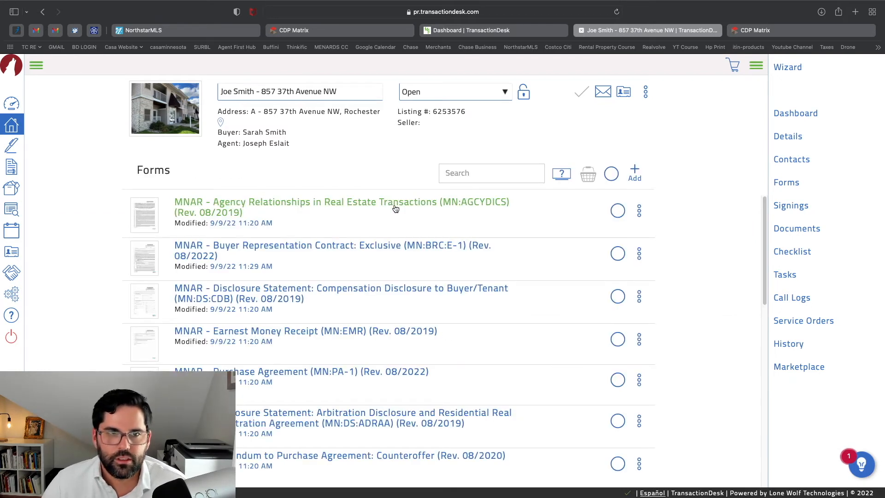
click(396, 248)
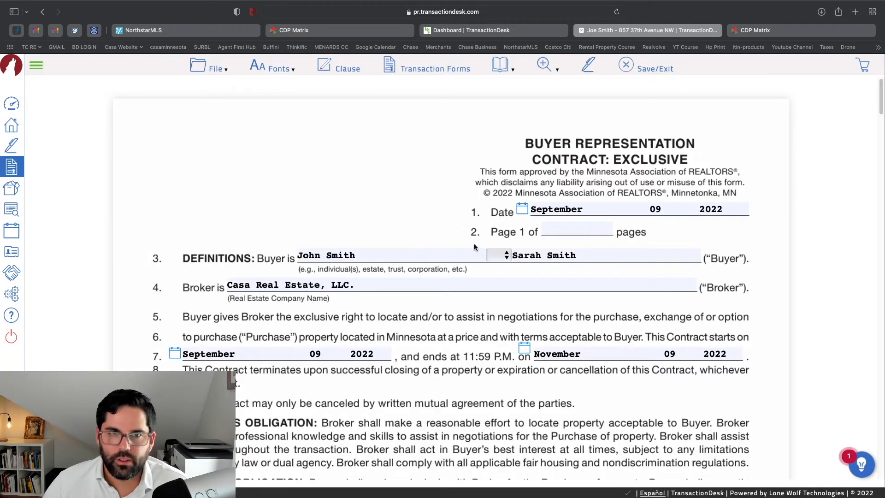
click(215, 69)
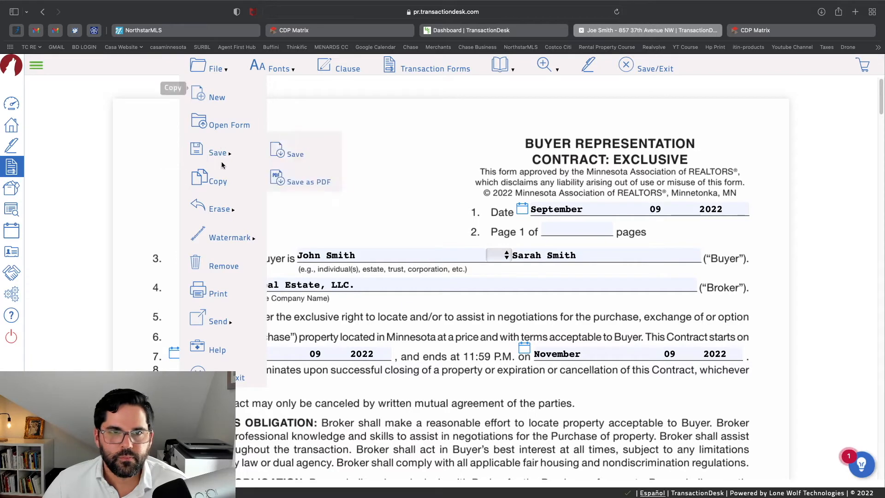
click(239, 377)
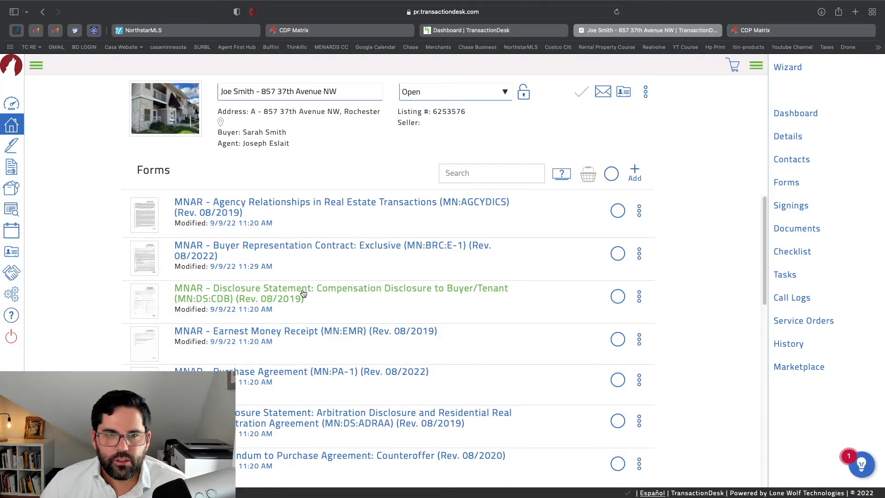
Open the Compensation Disclosure and date it September 9th, 2022
click(320, 295)
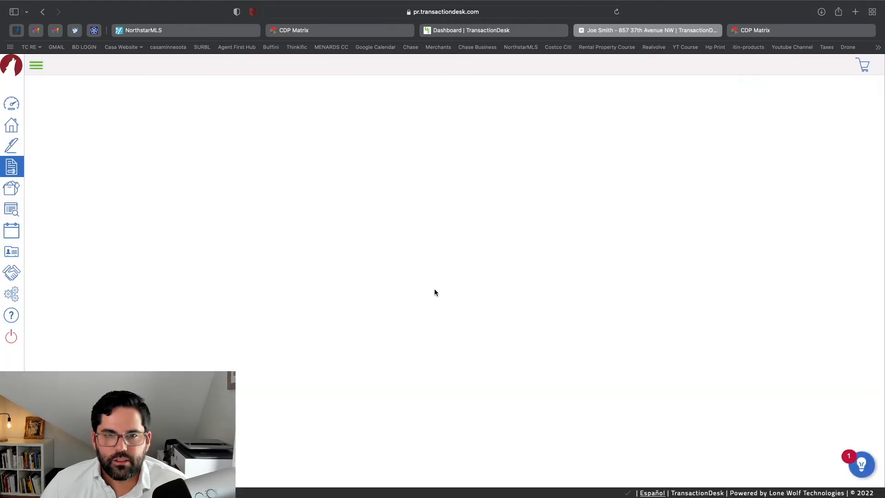
scroll(505, 267, down, 1)
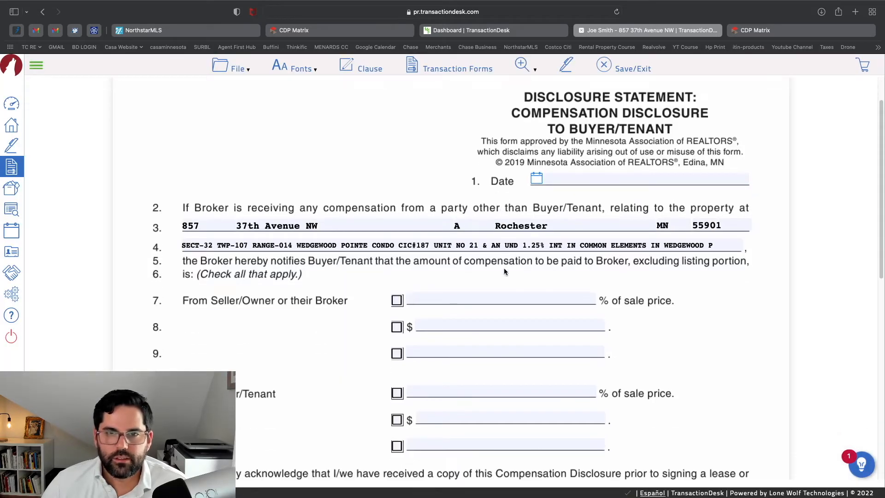
click(537, 180)
click(653, 248)
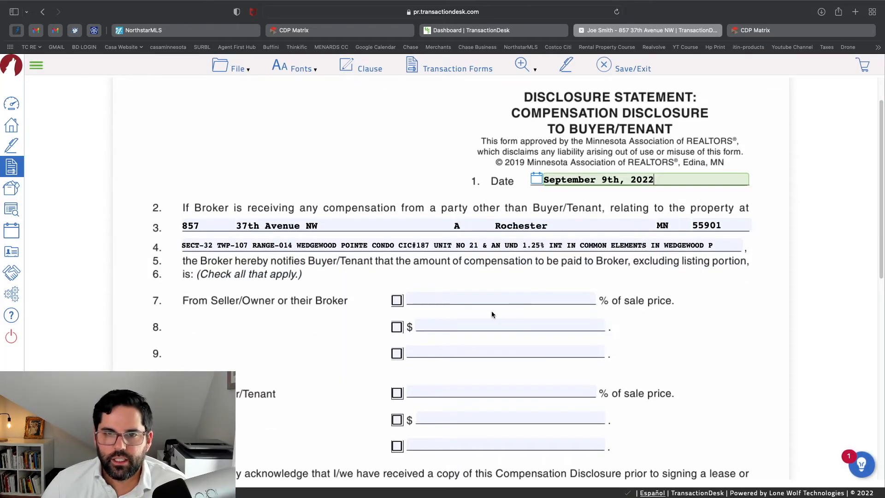
Mark line 7 as 3% from seller and line 11 as $0.00 from buyer
click(395, 301)
click(449, 297)
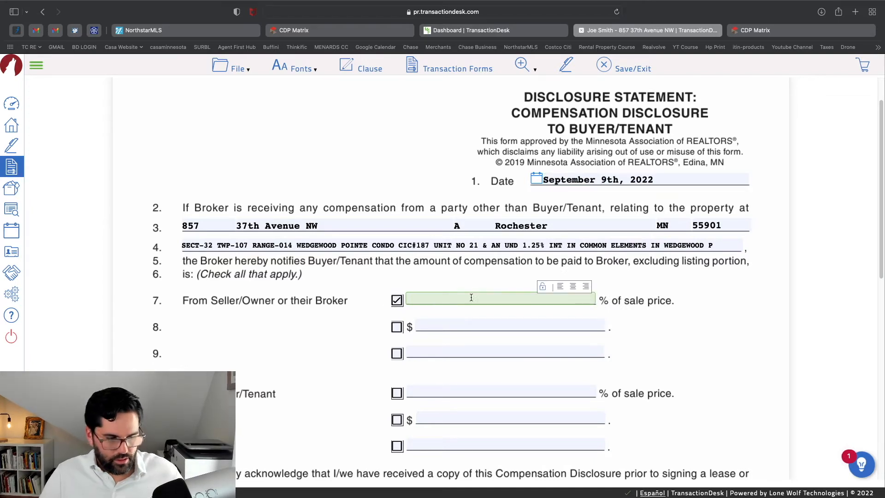
scroll(475, 295, down, 2)
text(3)
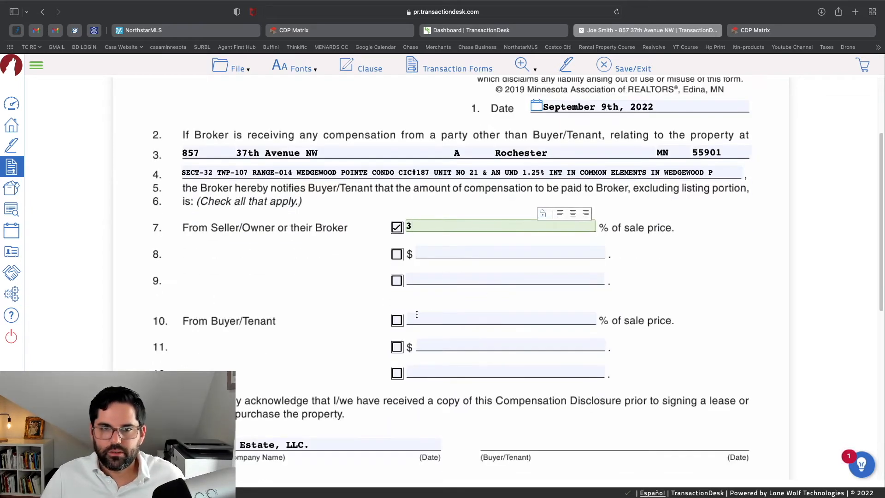
click(398, 348)
click(455, 344)
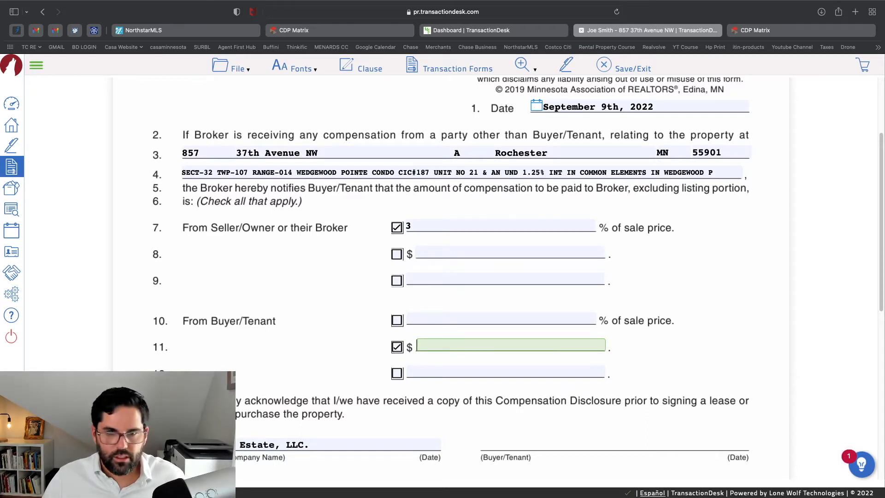
text(000)
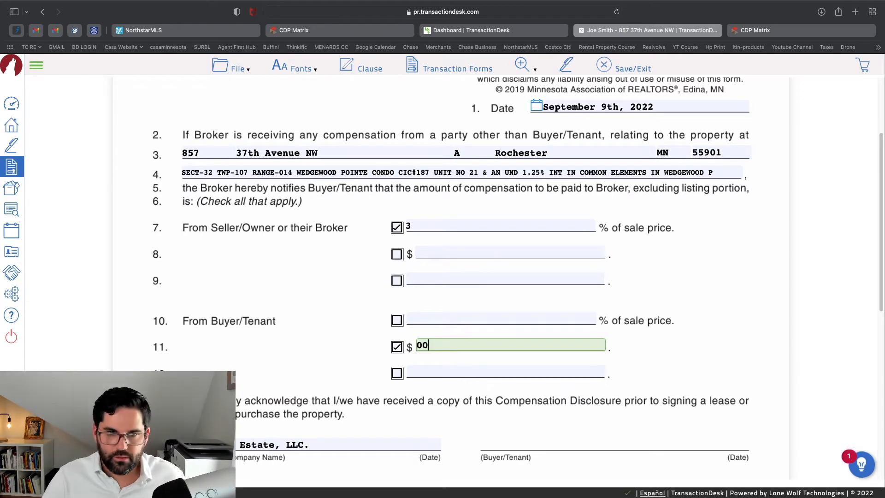
click(357, 333)
Save the completed disclosure and close it back to the forms list
scroll(461, 328, down, 1)
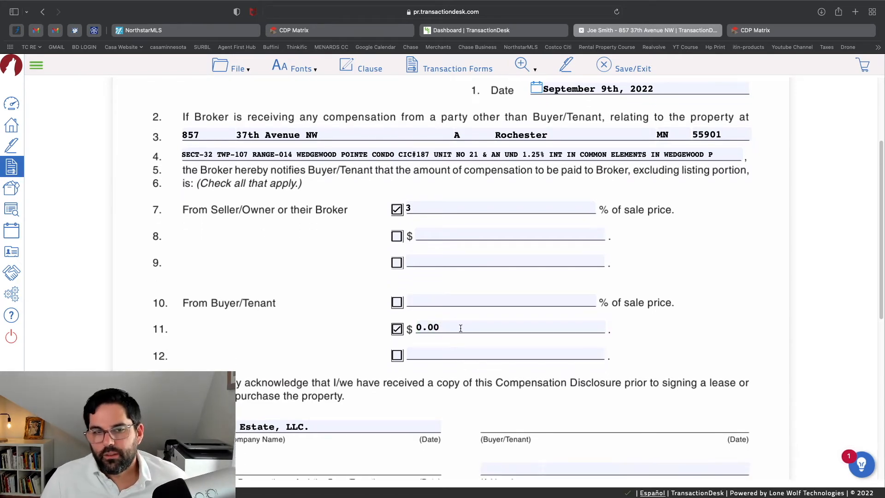
scroll(461, 333, down, 5)
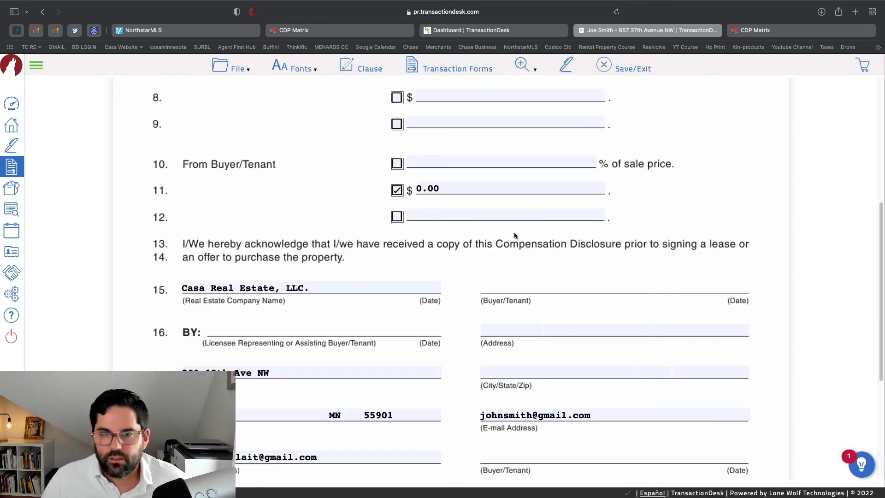
scroll(519, 286, up, 8)
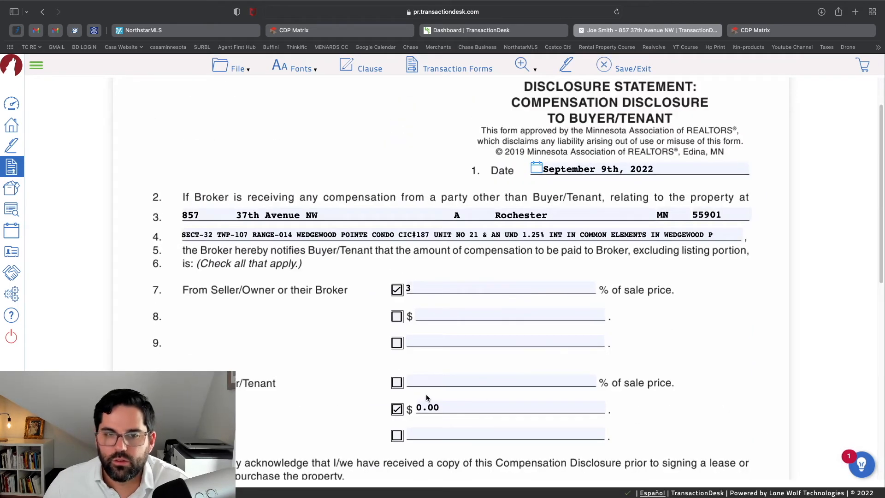
scroll(540, 315, down, 9)
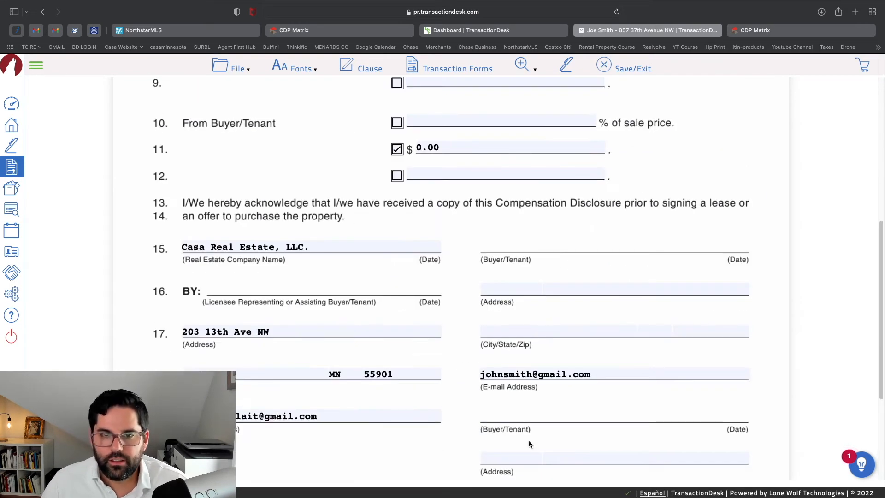
scroll(502, 239, up, 7)
click(237, 69)
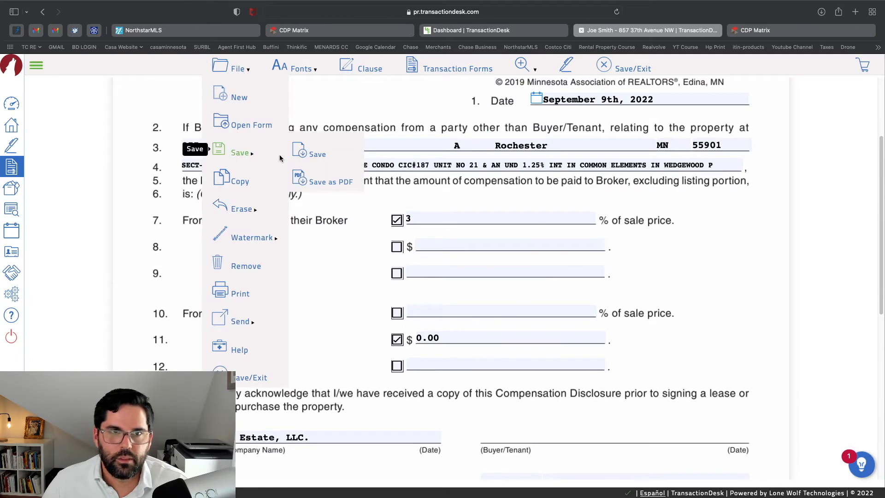
click(302, 152)
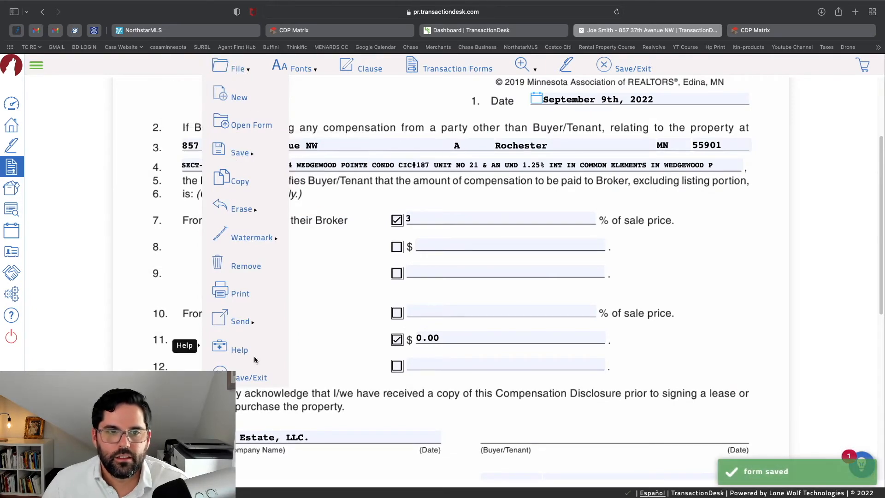
click(244, 377)
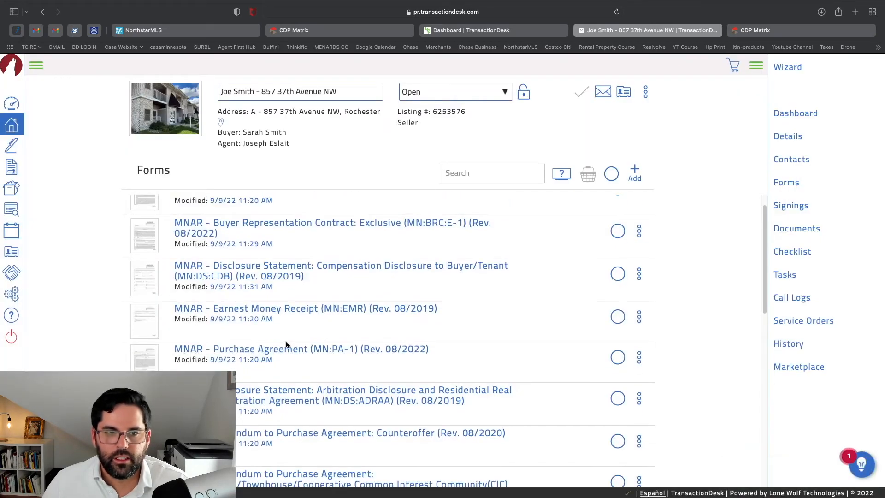
Open the Purchase Agreement, zoom out, and date it September 09, 2022
click(290, 349)
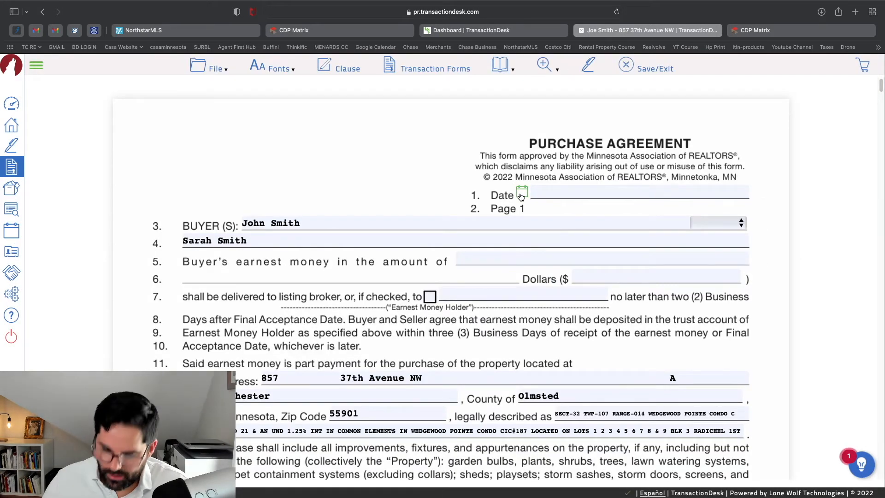
key(super+minus)
key(super+minus)
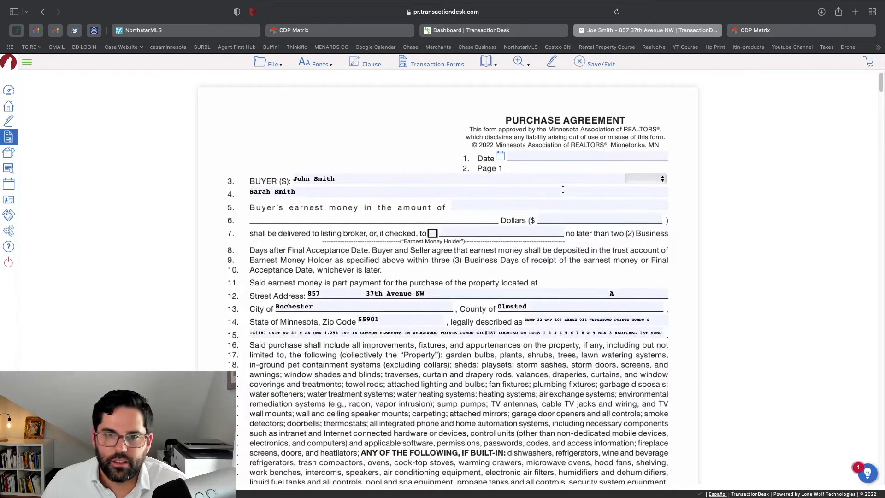
click(501, 156)
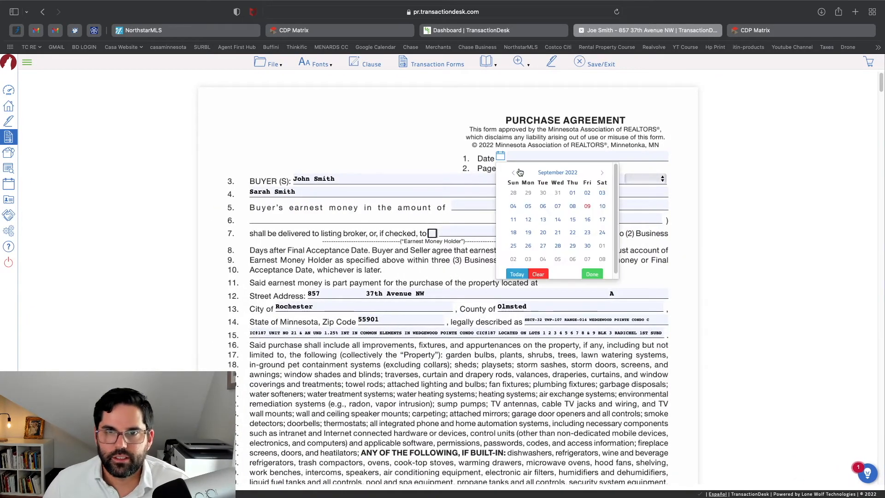
click(591, 208)
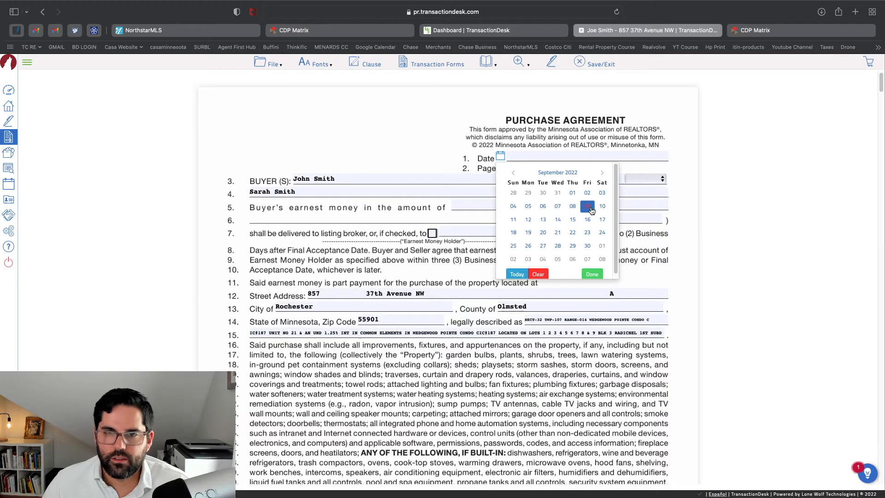
click(592, 210)
click(665, 141)
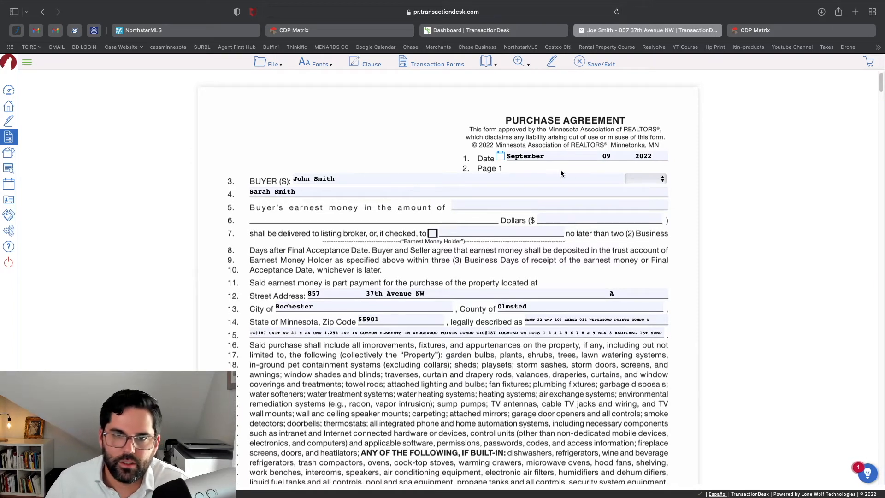
Enter $5,000 earnest money, tick line 7, and begin filling the Earnest Money Holder field
click(566, 217)
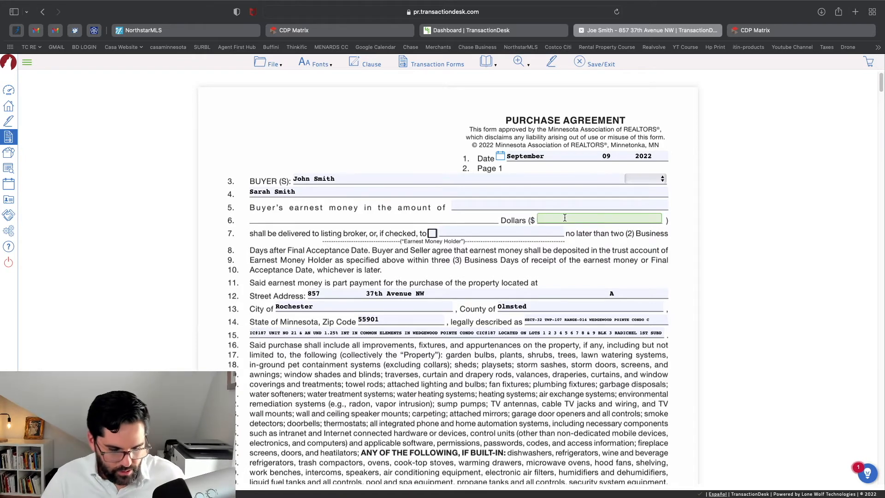
text(5000)
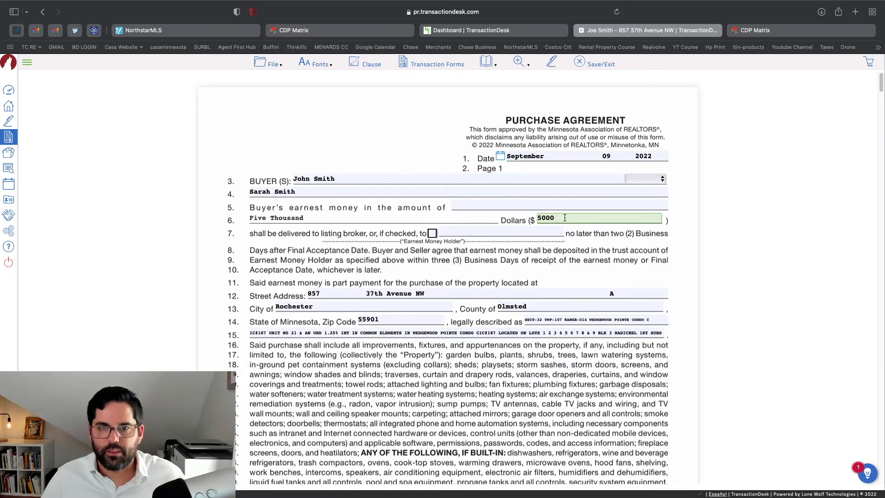
click(568, 252)
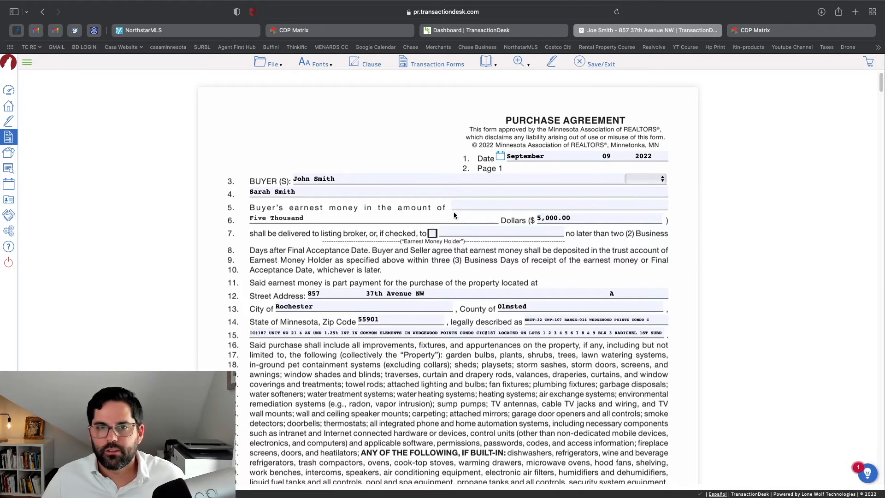
click(432, 233)
click(457, 234)
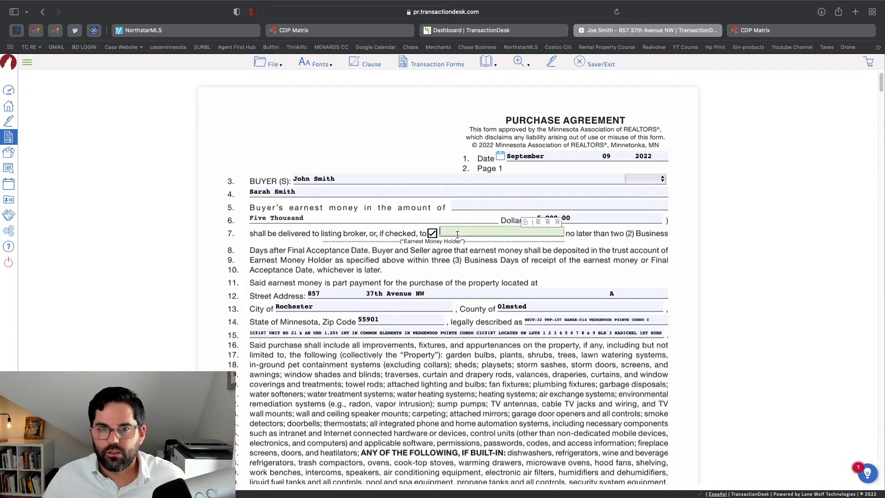
text(Trus)
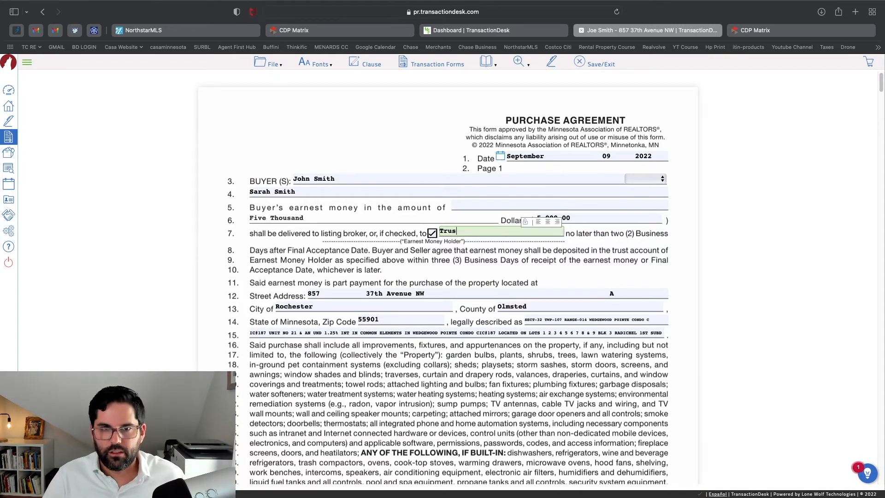
text(istin)
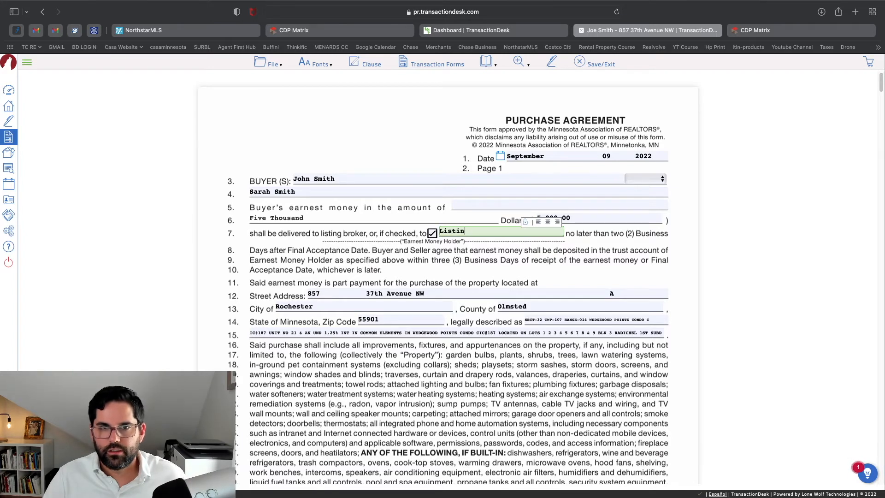
text(g Ag)
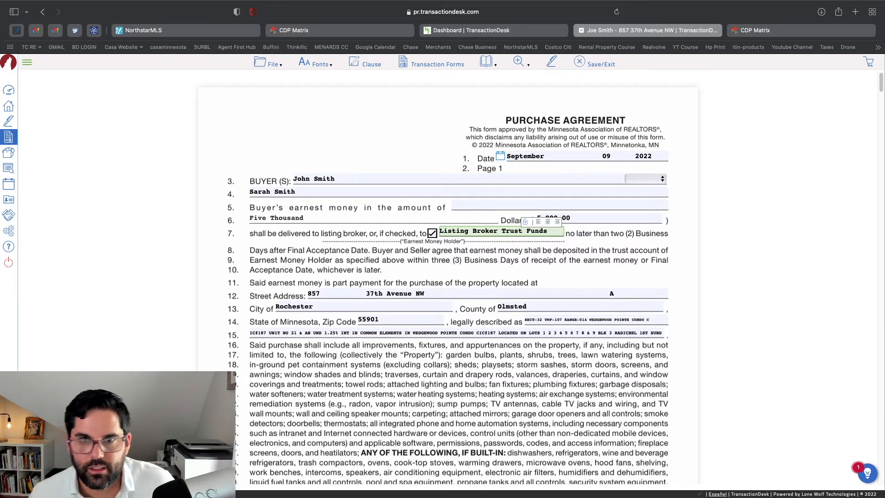
Review the agreement pages, open the closing date picker, and save the form
scroll(377, 284, down, 1)
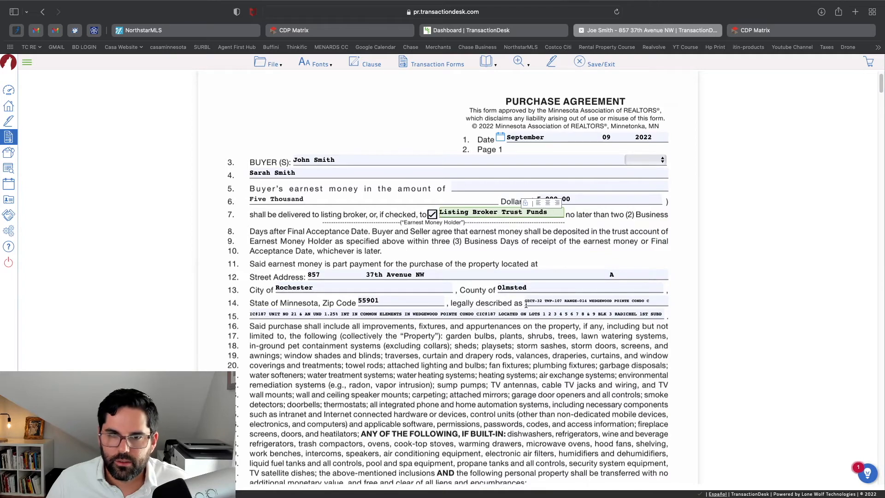
scroll(557, 317, down, 10)
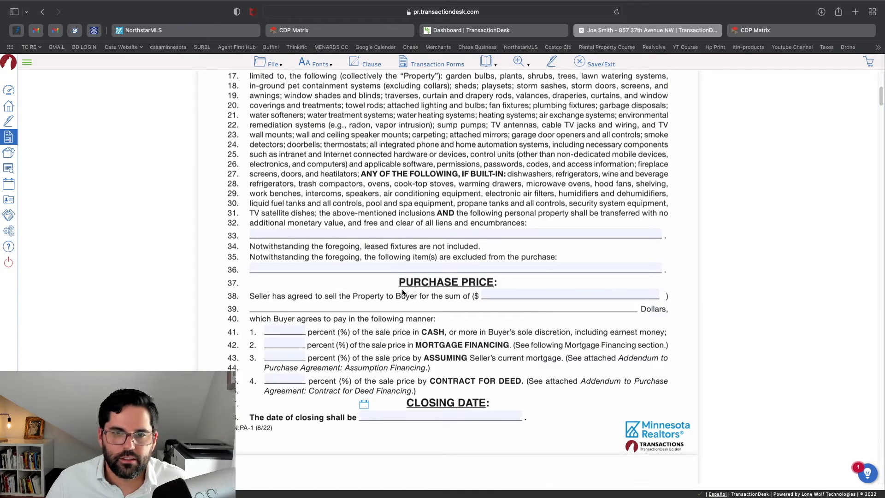
scroll(451, 235, down, 4)
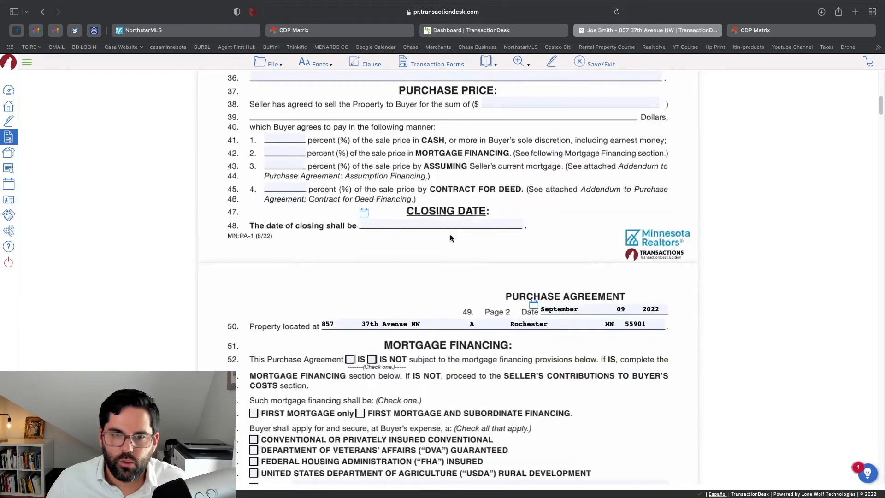
scroll(452, 239, up, 5)
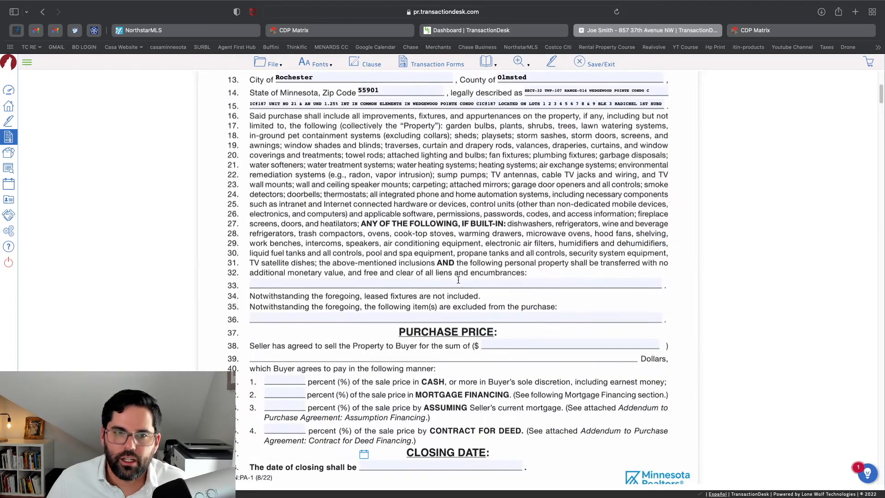
scroll(459, 283, down, 4)
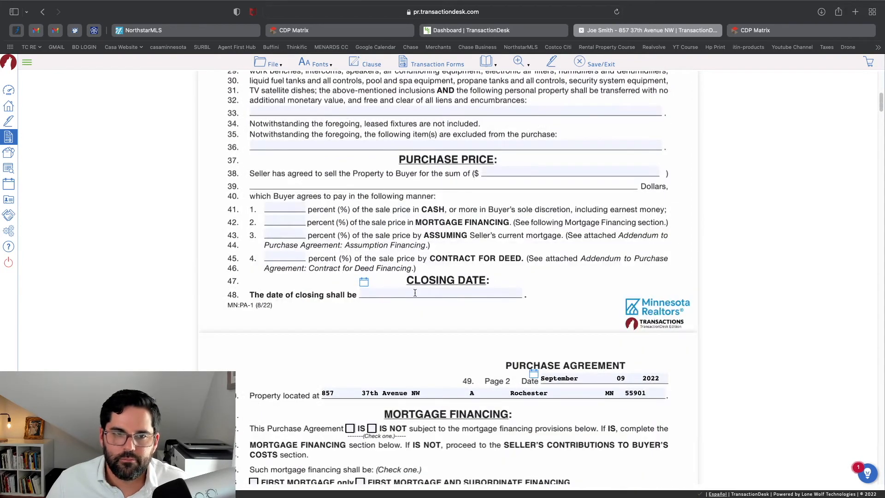
click(364, 282)
scroll(465, 279, down, 15)
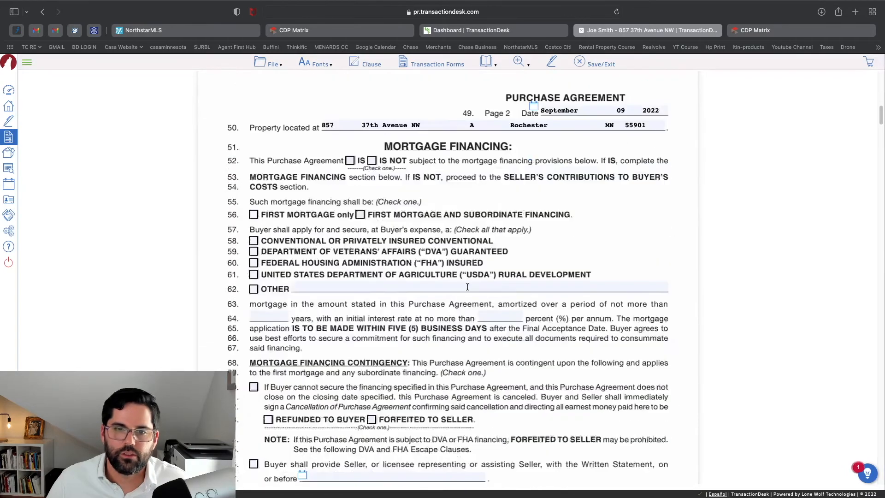
scroll(468, 289, down, 20)
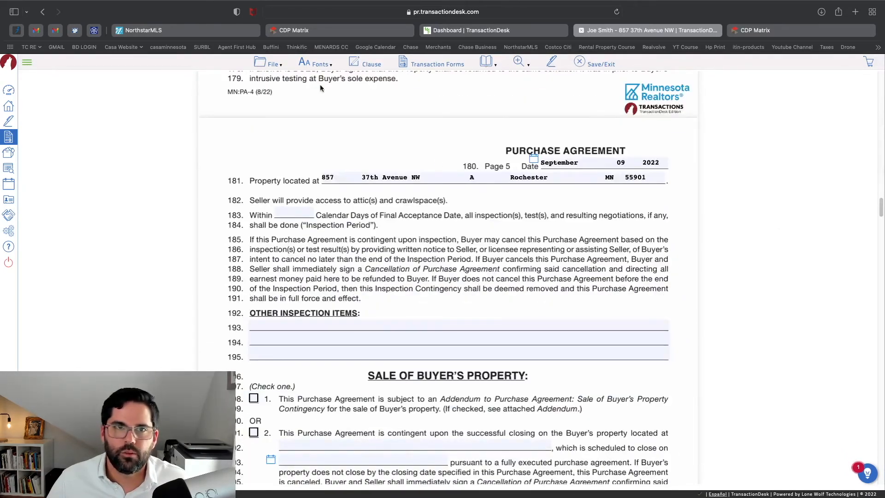
scroll(322, 87, up, 1)
mouse_move(279, 66)
mouse_move(275, 126)
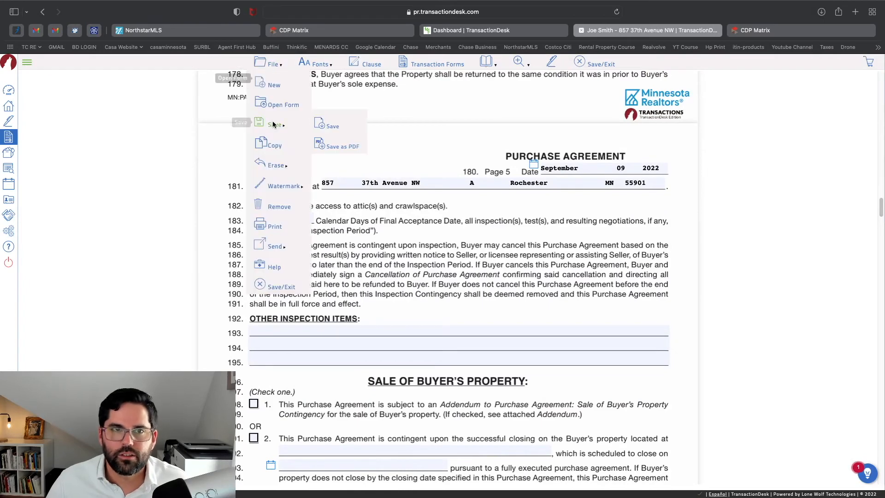
click(332, 126)
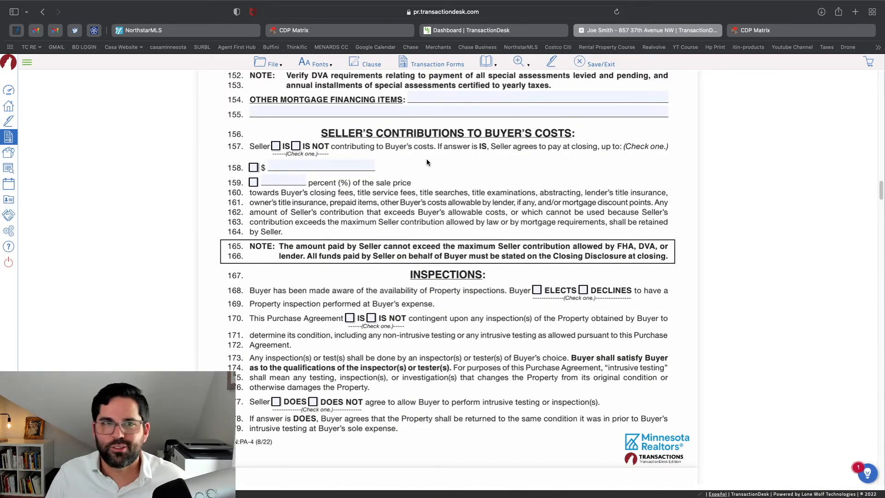
Save the agreement a second time, then use Save/Exit to return to the forms list
click(268, 64)
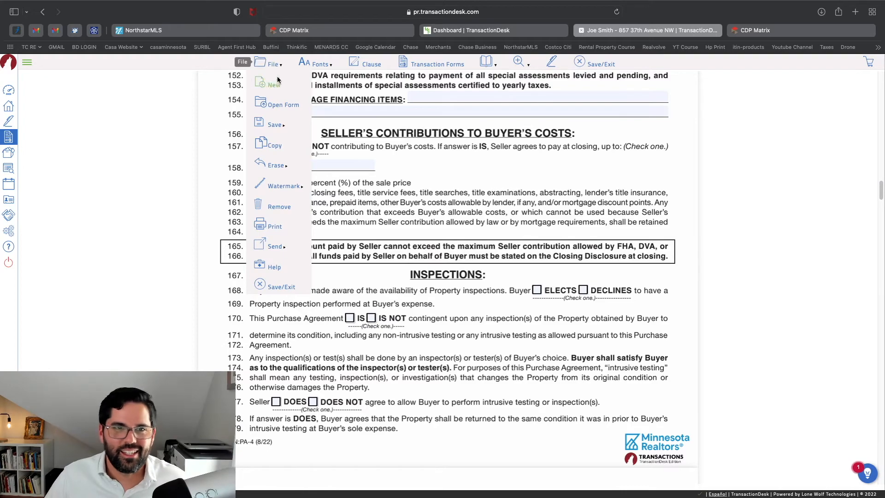
mouse_move(285, 126)
click(328, 124)
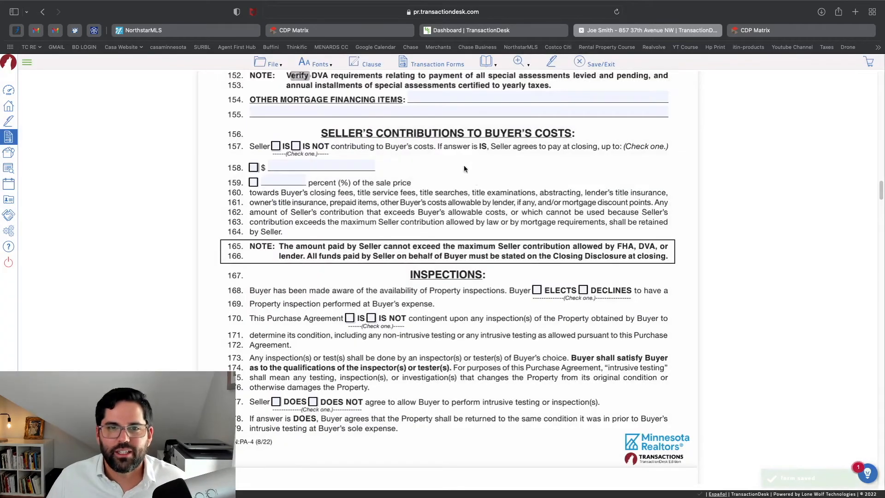
scroll(464, 165, down, 4)
scroll(482, 283, down, 5)
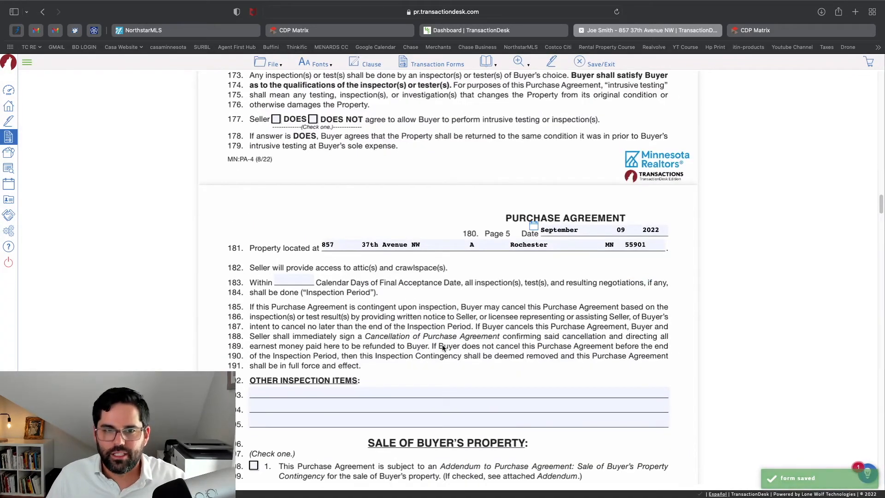
scroll(466, 306, down, 1)
click(263, 64)
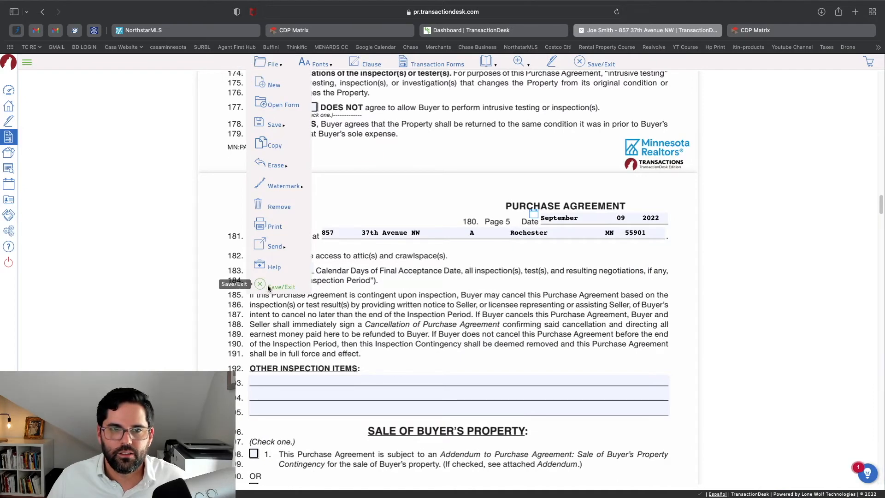
click(268, 286)
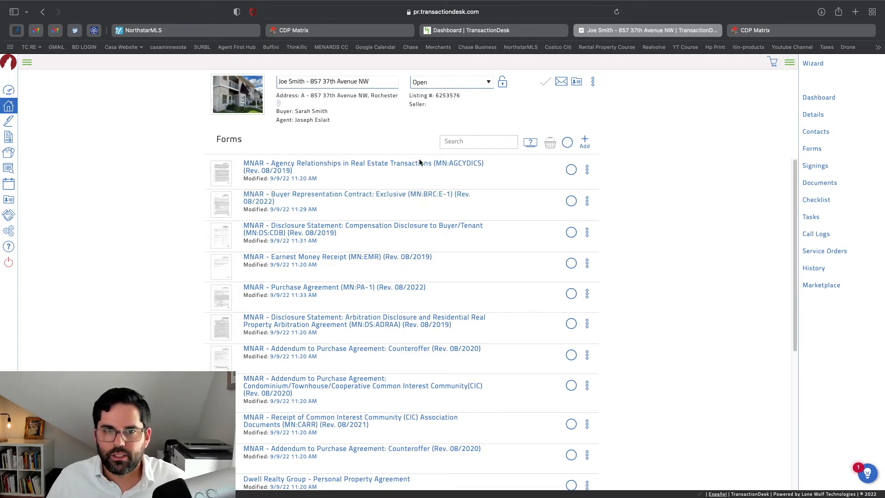
Basket the Agency Relationships, Buyer Representation and Compensation Disclosure forms and send them to Authentisign
click(571, 170)
click(571, 202)
click(571, 233)
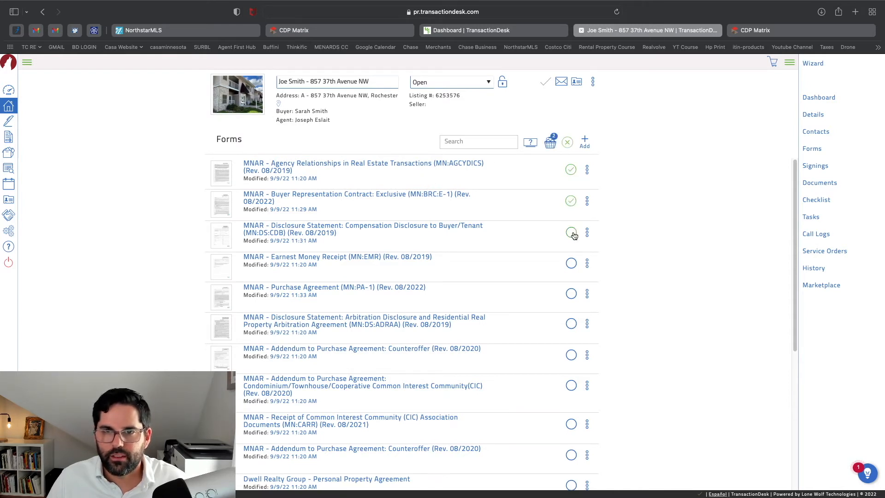
click(551, 145)
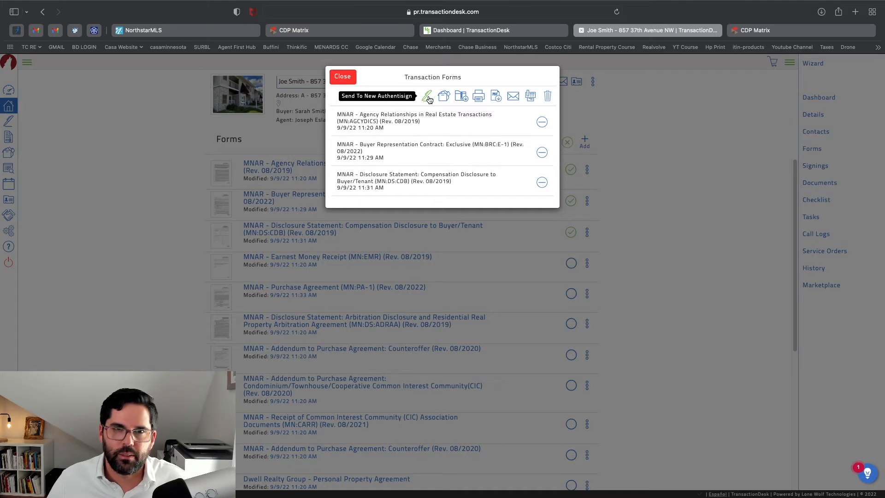
click(428, 97)
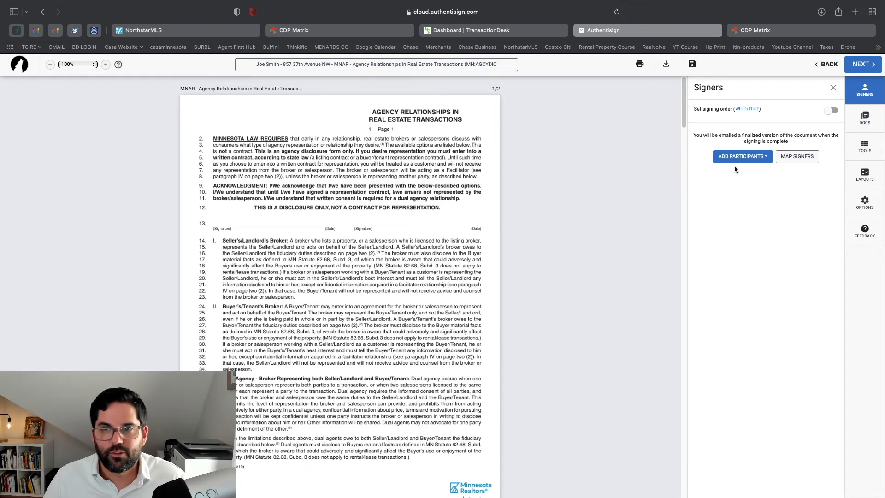
Add the buyer's agent and both buyers from the transaction as remote signers
scroll(489, 302, down, 5)
scroll(502, 308, up, 5)
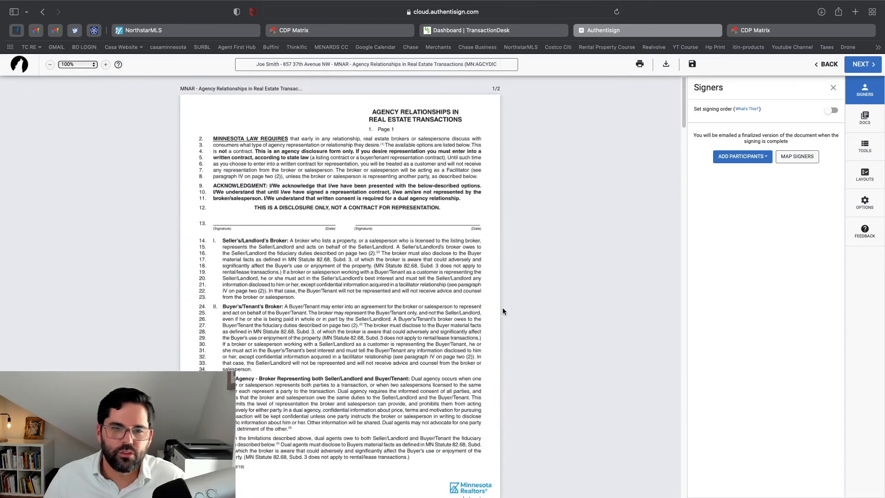
scroll(526, 298, down, 5)
scroll(537, 292, down, 3)
scroll(573, 297, up, 10)
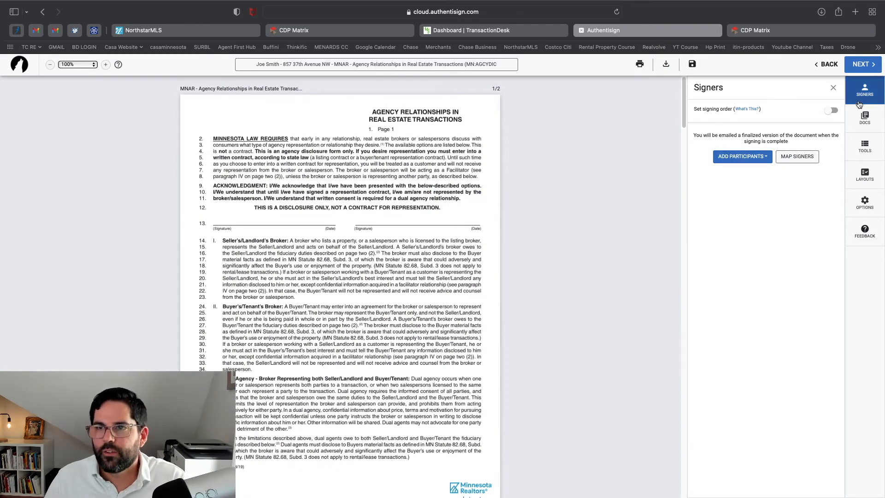
click(767, 158)
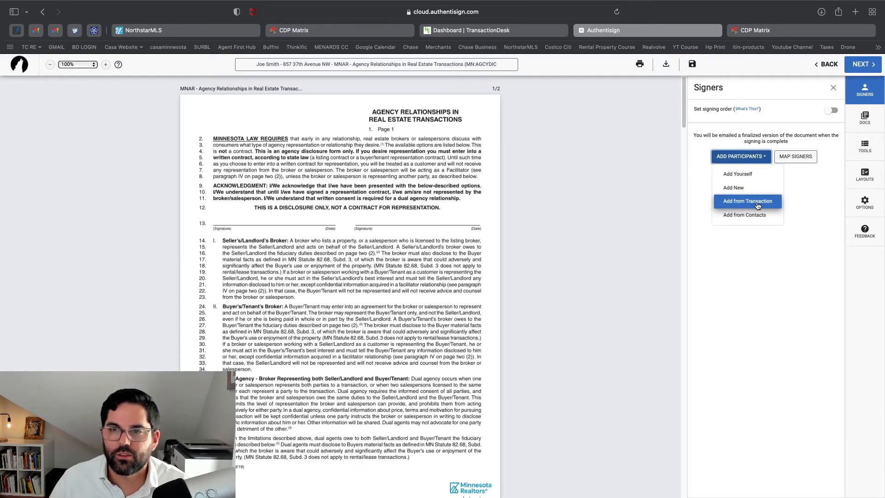
click(758, 205)
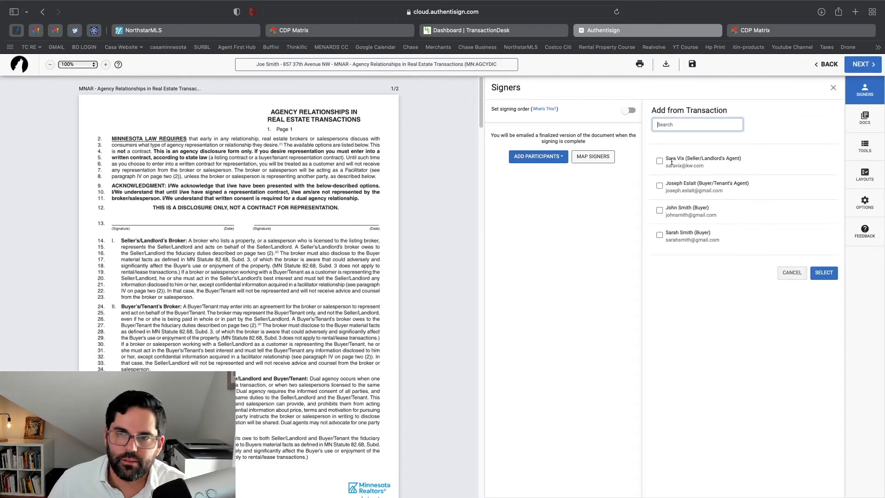
click(660, 186)
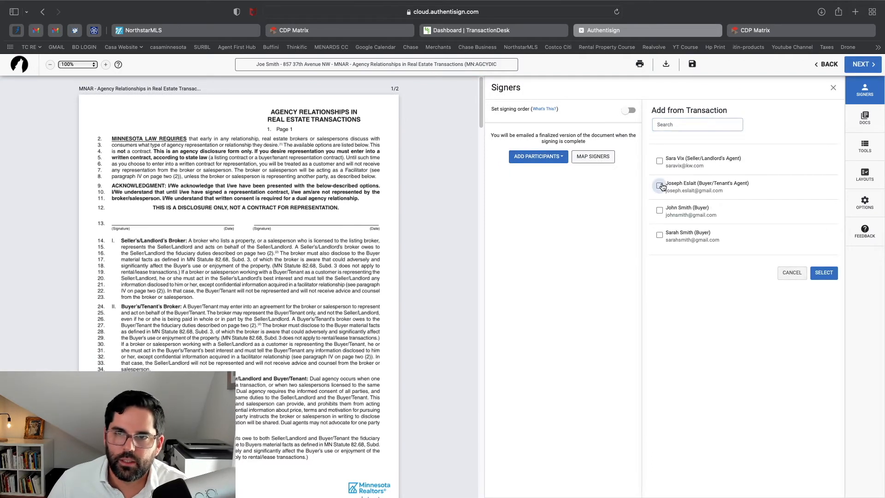
click(660, 211)
click(659, 236)
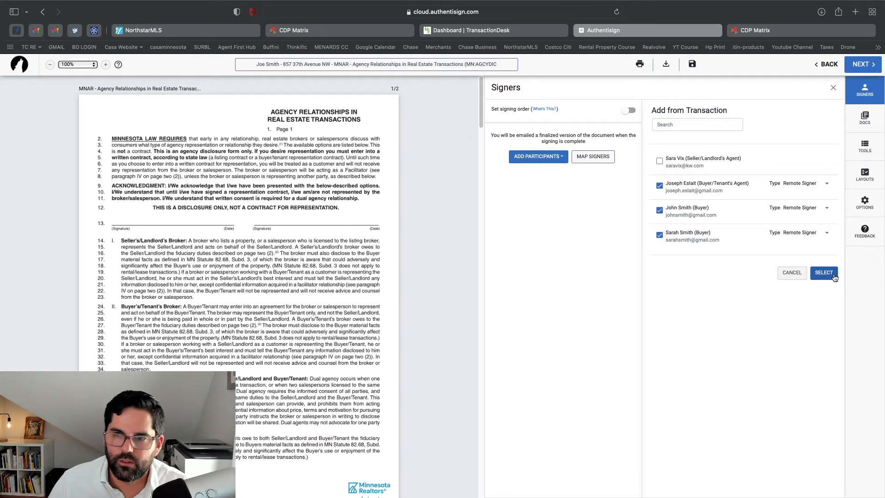
click(827, 275)
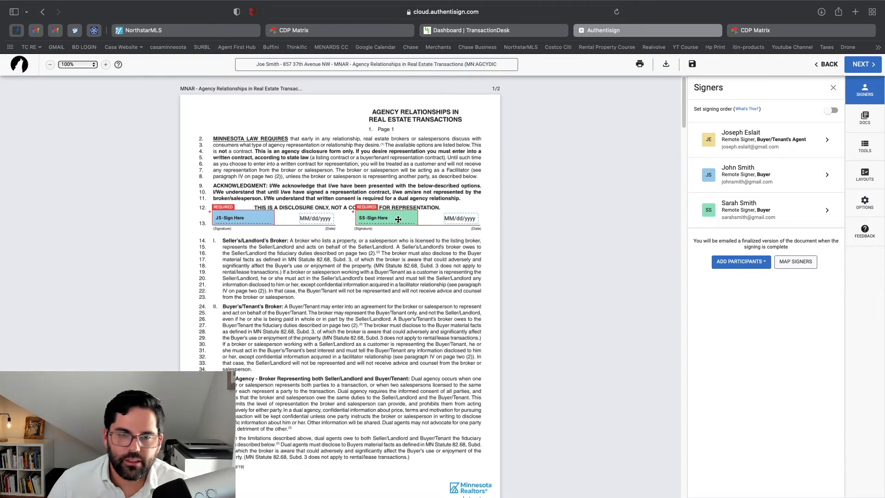
Scroll through the forms checking the buyers' JS/SS sign fields, then show the DOCS list
scroll(399, 220, down, 3)
scroll(290, 197, up, 2)
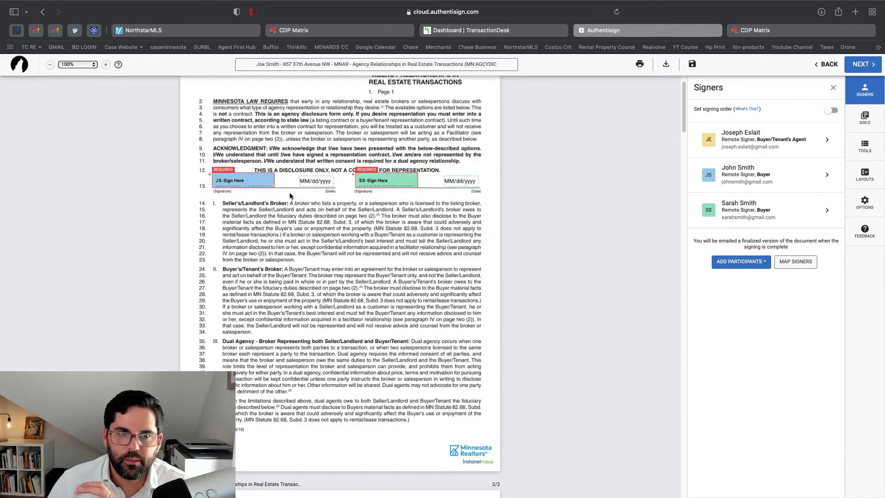
scroll(395, 185, down, 5)
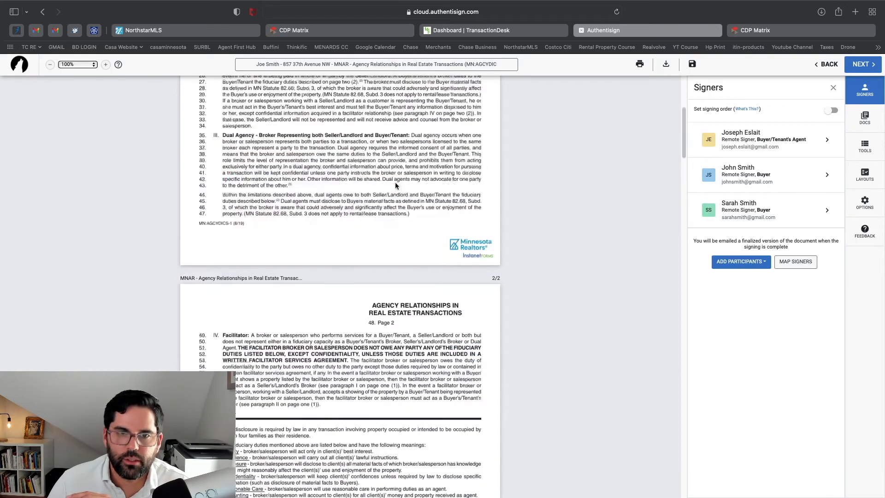
scroll(396, 185, down, 15)
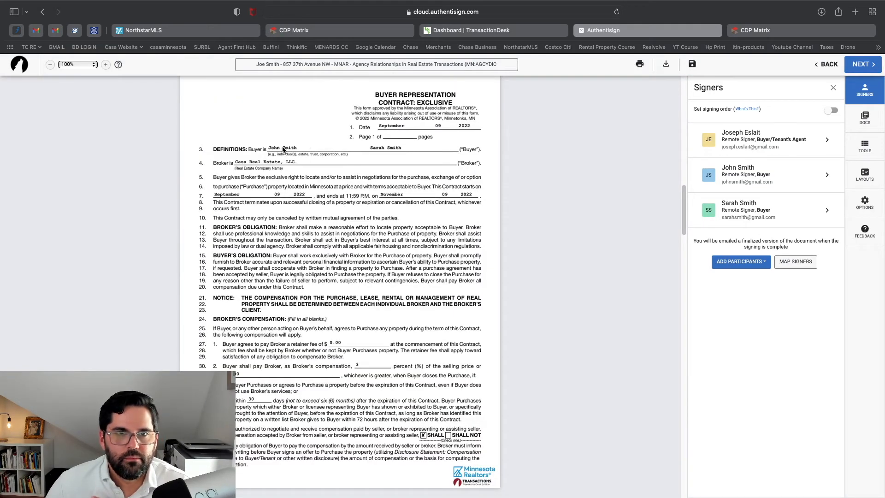
scroll(321, 300, down, 10)
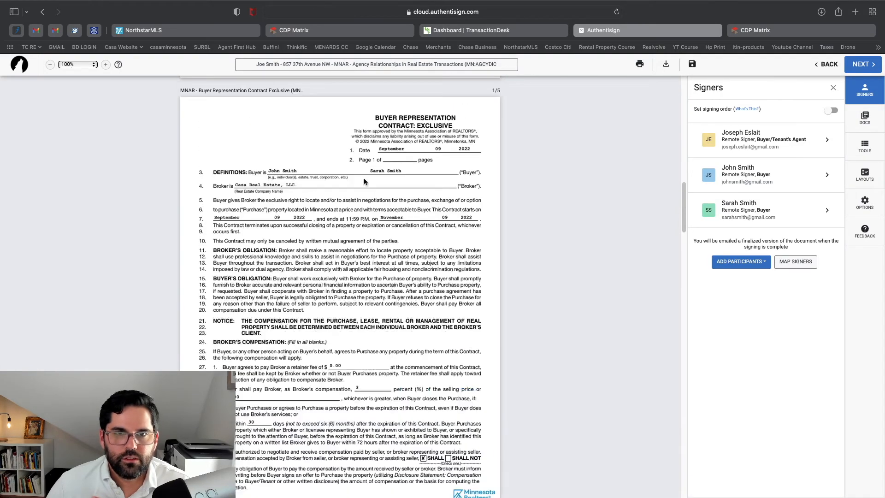
scroll(378, 384, down, 5)
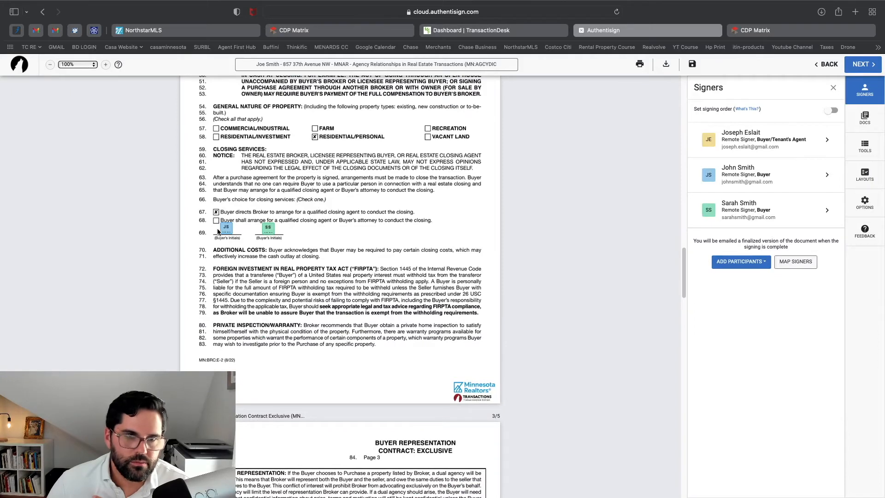
scroll(266, 245, down, 2)
scroll(266, 245, down, 5)
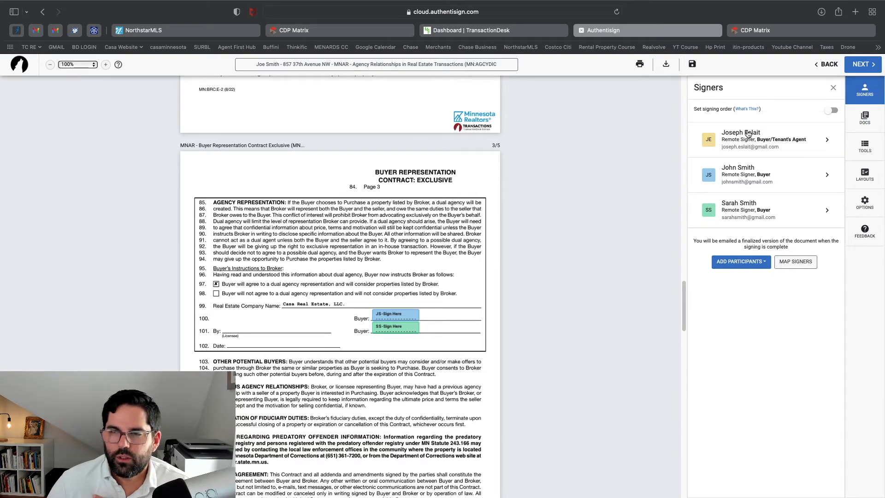
click(864, 121)
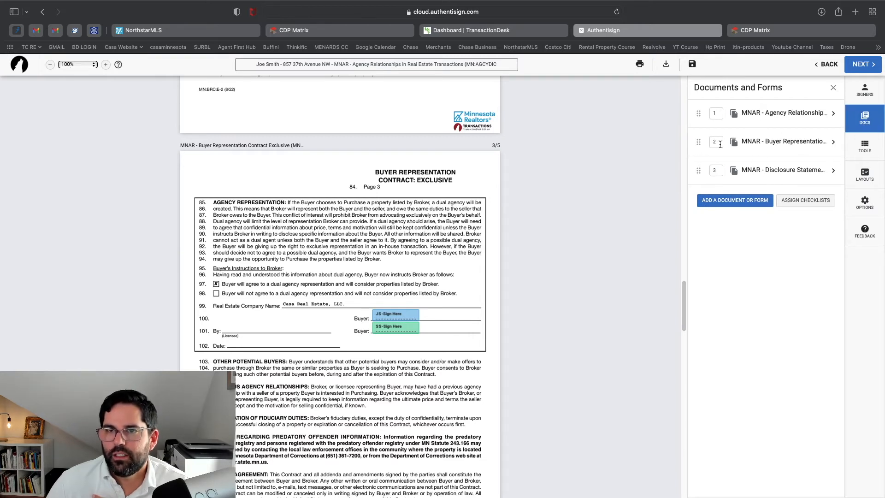
Choose the buyer's agent as signer and place a Sign Here field on contract line 100
mouse_move(698, 144)
mouse_down()
mouse_move(703, 112)
mouse_move(703, 146)
mouse_move(706, 138)
mouse_up()
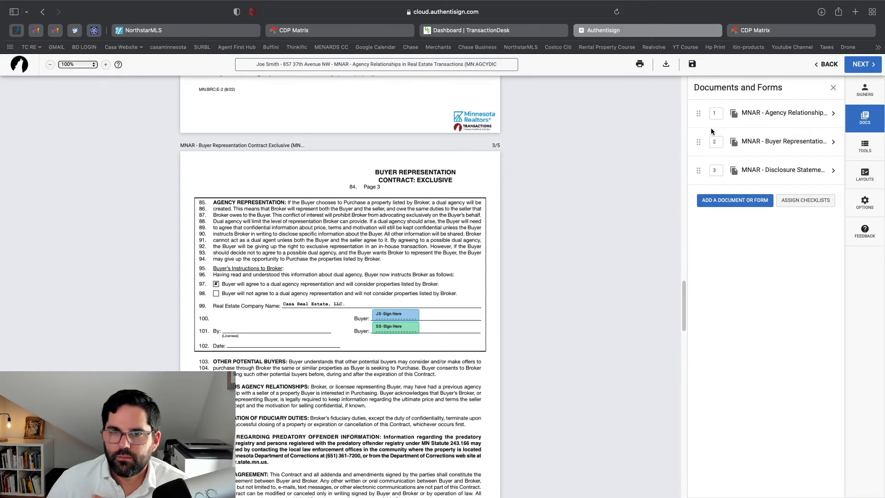
click(871, 153)
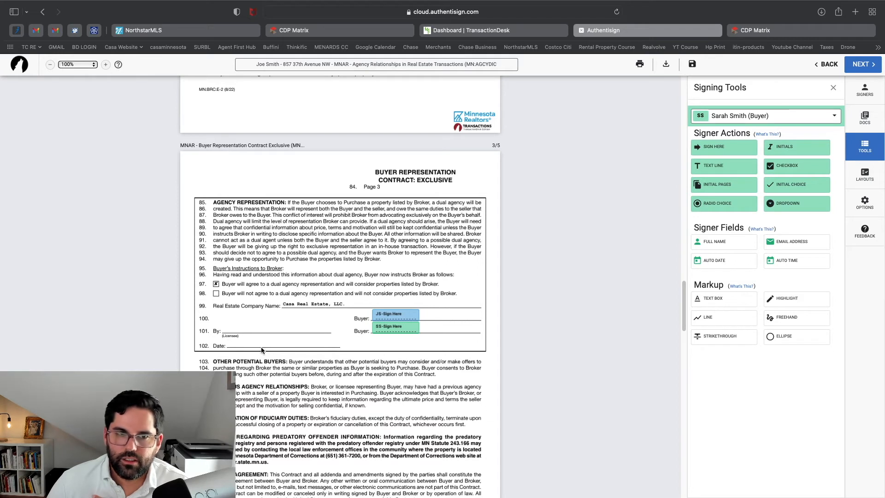
click(759, 119)
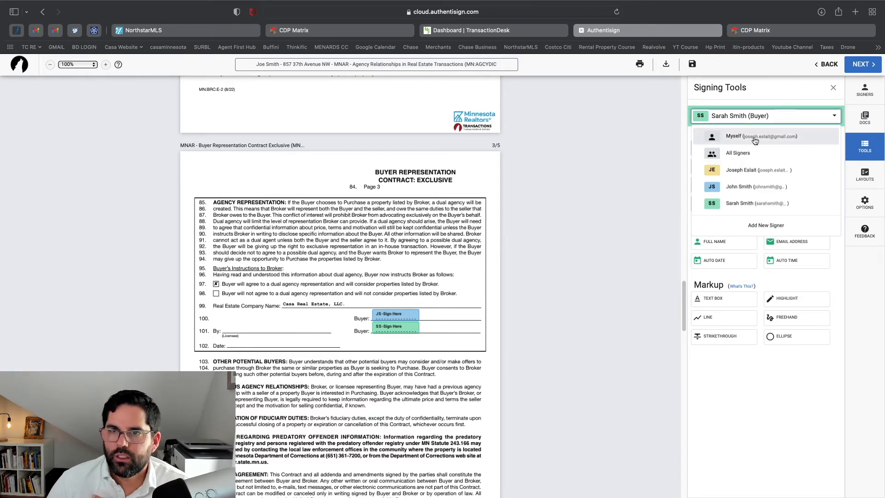
click(720, 169)
drag(721, 148, 266, 341)
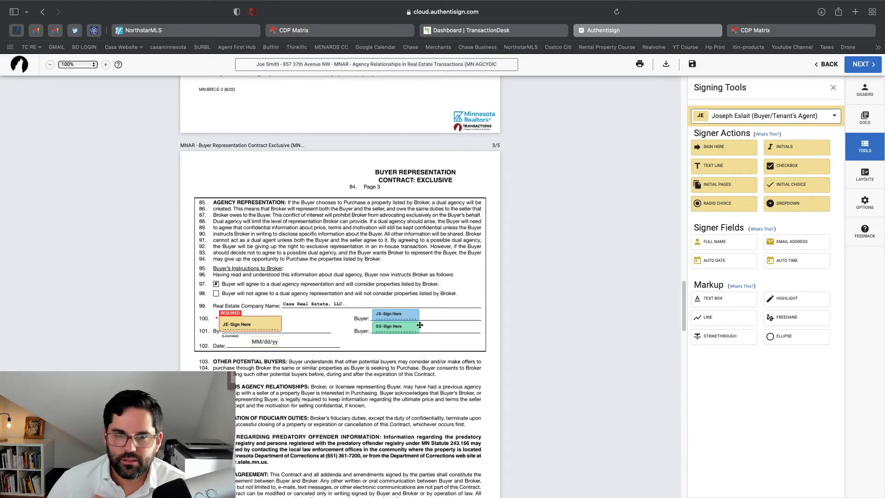
Place the agent's Sign Here on the page-4 broker By: line and disclosure line 16
scroll(420, 326, down, 10)
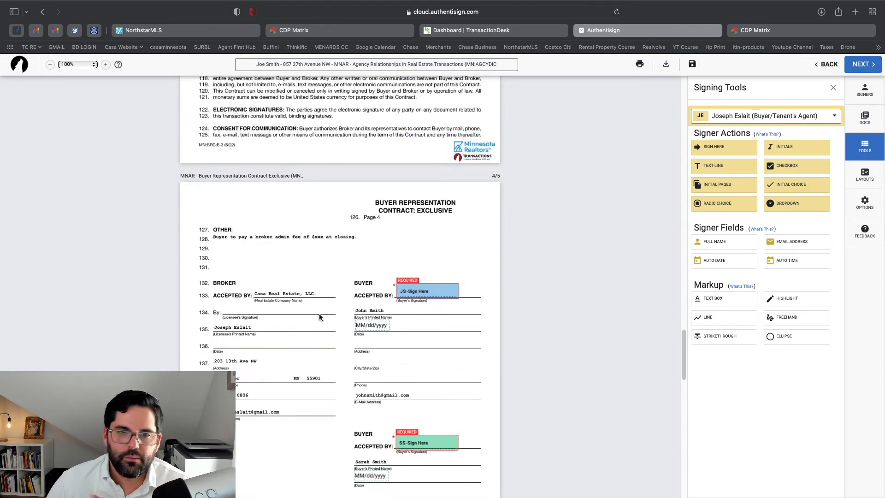
scroll(320, 315, down, 1)
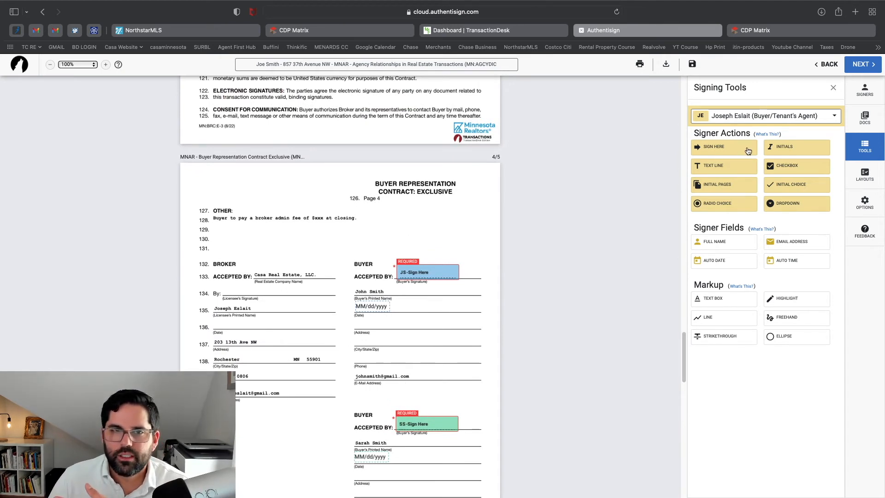
drag(748, 152, 280, 290)
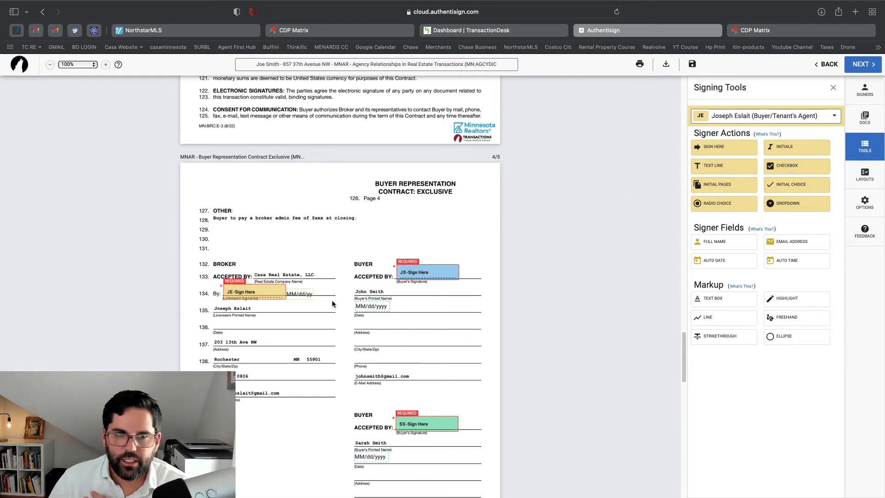
scroll(336, 307, down, 10)
scroll(342, 311, down, 2)
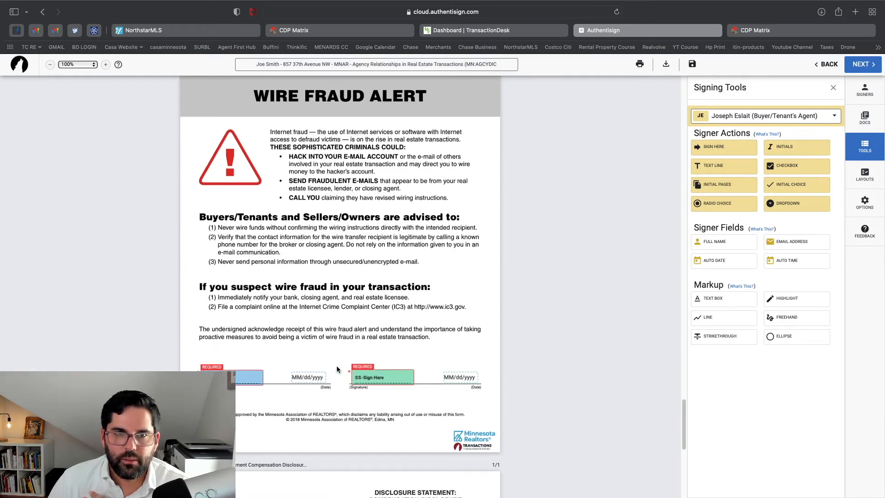
scroll(322, 334, down, 8)
scroll(323, 339, down, 5)
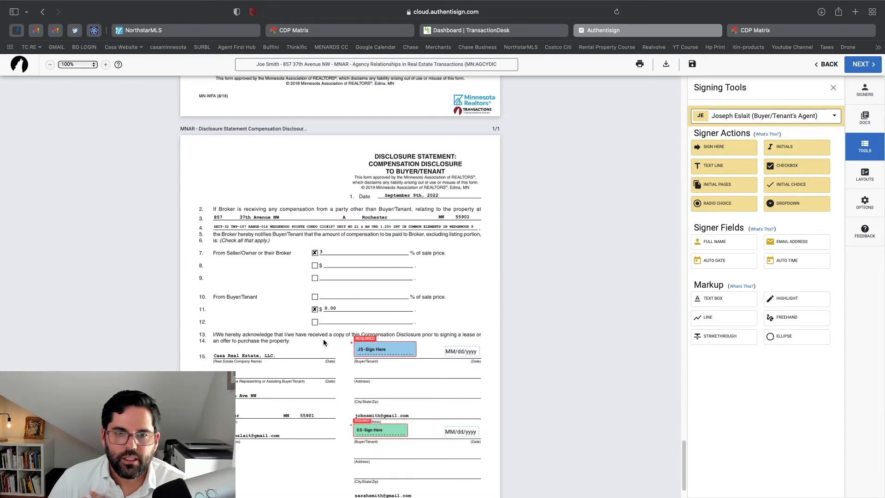
drag(701, 155, 238, 342)
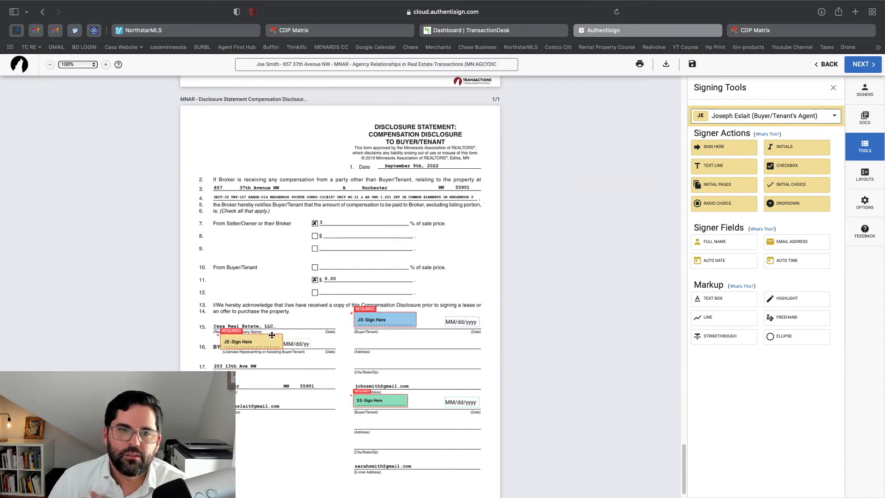
Review the Compensation Disclosure's signature area and drag one more field into place
scroll(278, 336, down, 1)
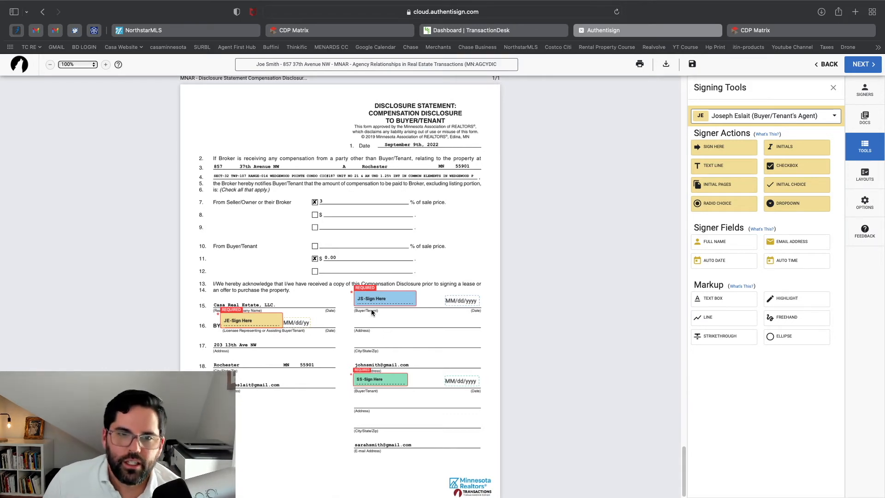
scroll(372, 309, up, 5)
scroll(374, 309, down, 5)
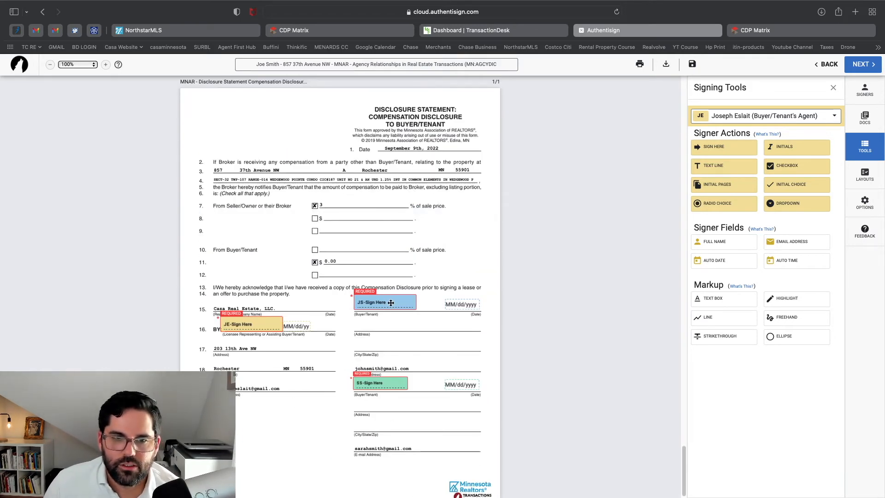
scroll(381, 230, up, 5)
scroll(383, 233, up, 4)
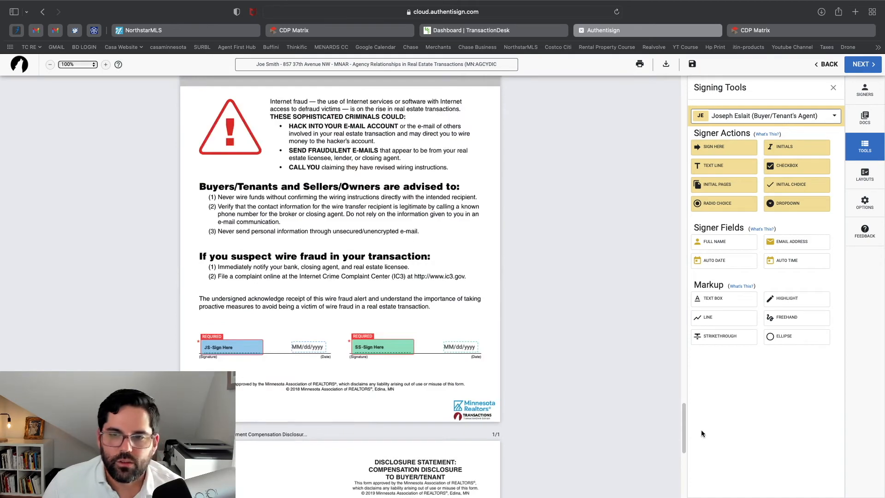
drag(684, 431, 660, 91)
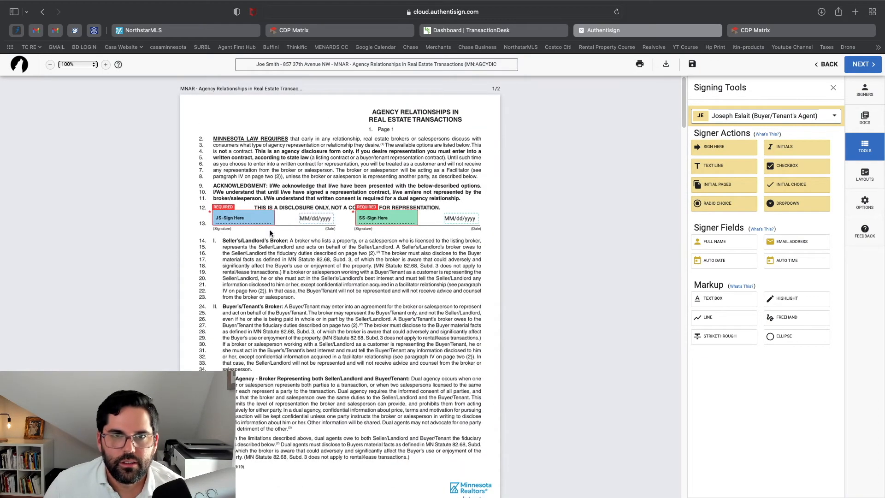
Check the sign-here and date fields across all three documents, then proceed to Finalize Signing Setup
scroll(350, 263, down, 1)
scroll(356, 254, up, 1)
scroll(331, 276, down, 20)
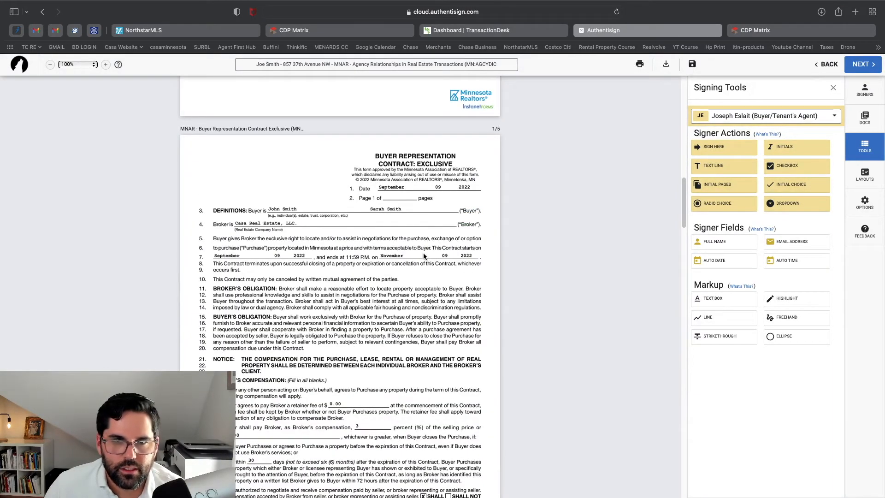
scroll(382, 311, down, 4)
scroll(372, 346, down, 20)
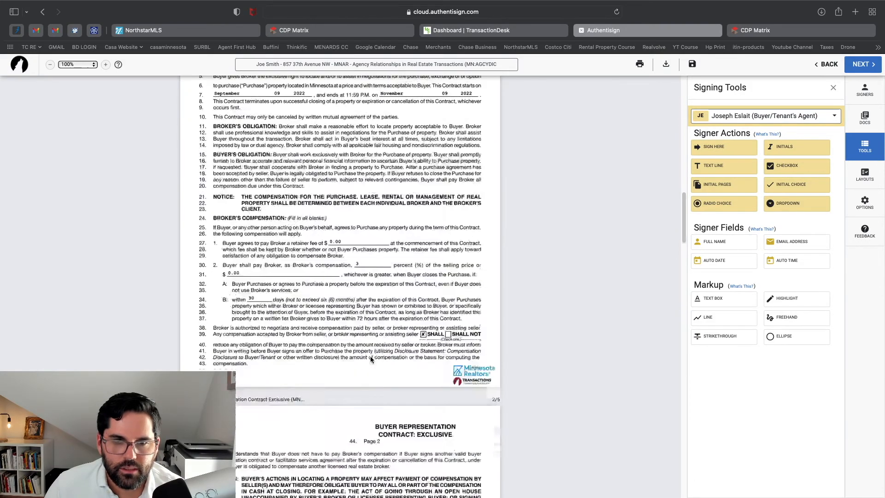
scroll(369, 364, down, 20)
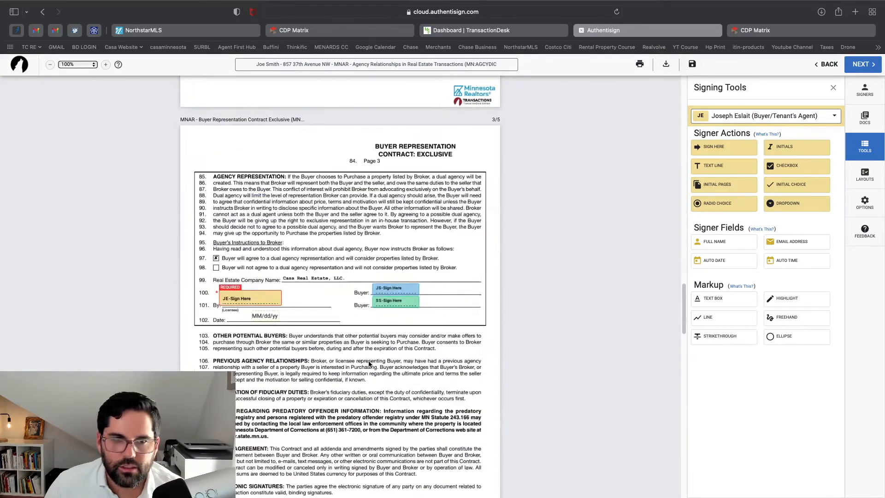
scroll(369, 364, down, 20)
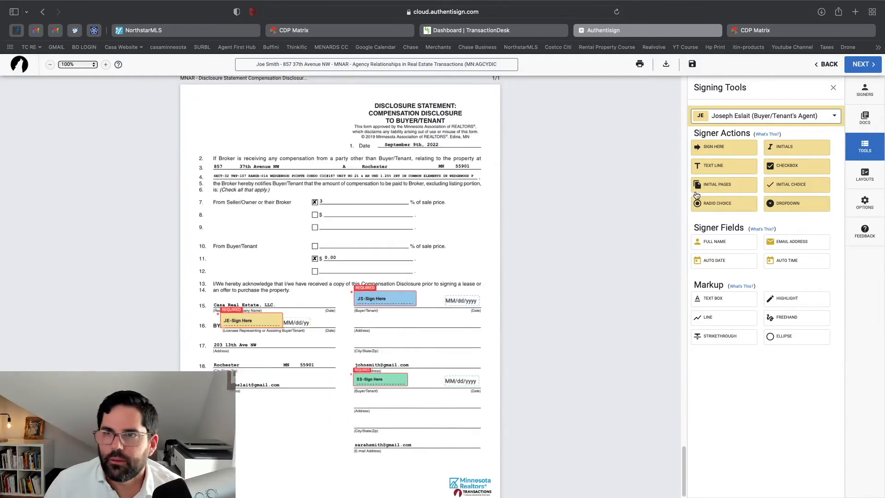
click(866, 67)
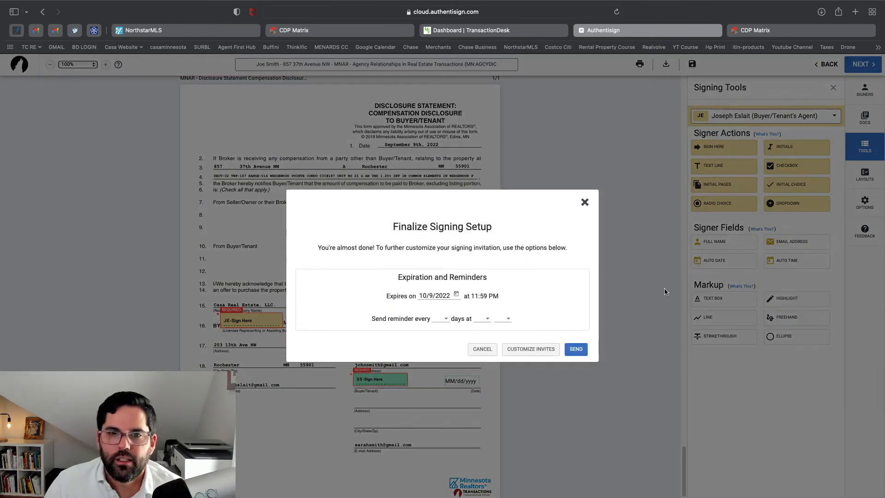
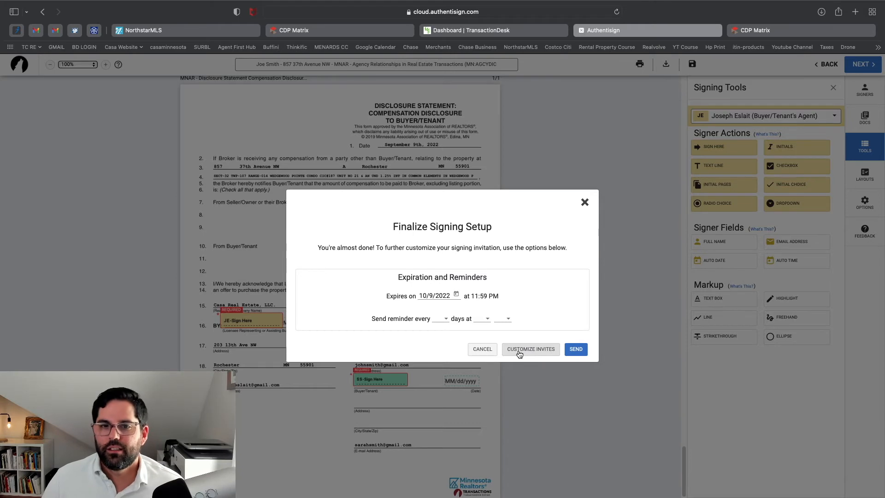
Reopen Customize Invites and place the cursor in the agent's Message box
click(519, 354)
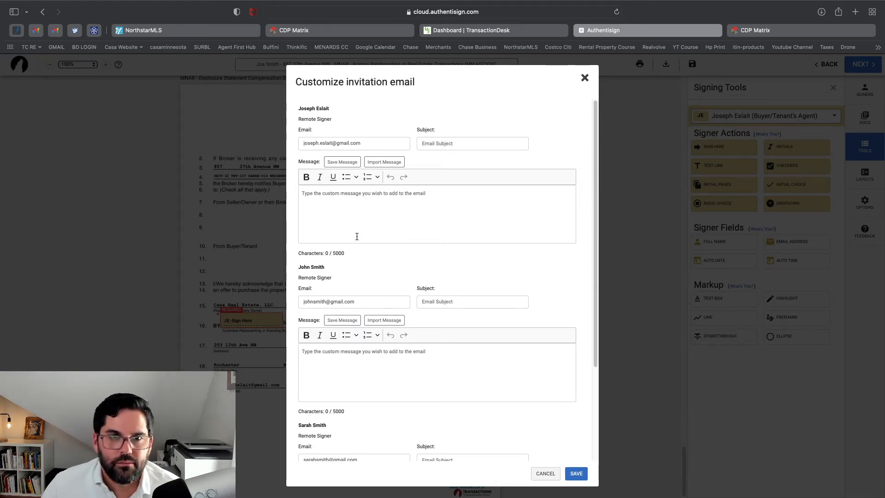
click(585, 78)
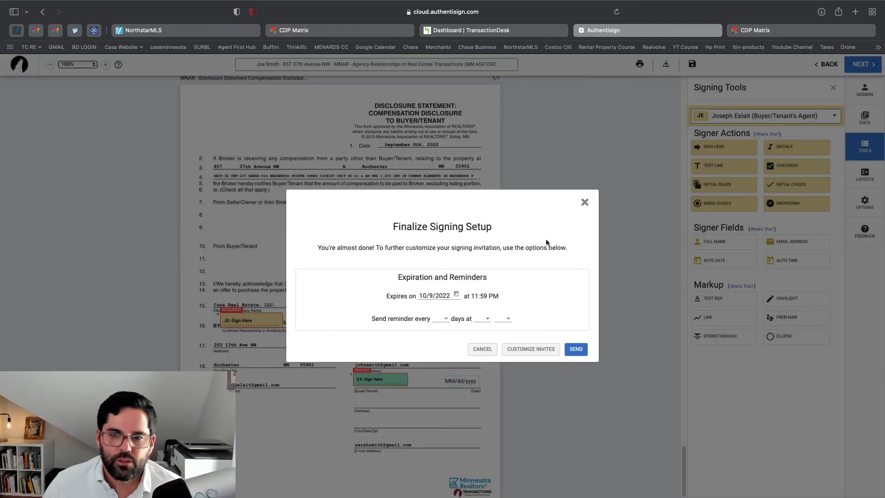
click(542, 350)
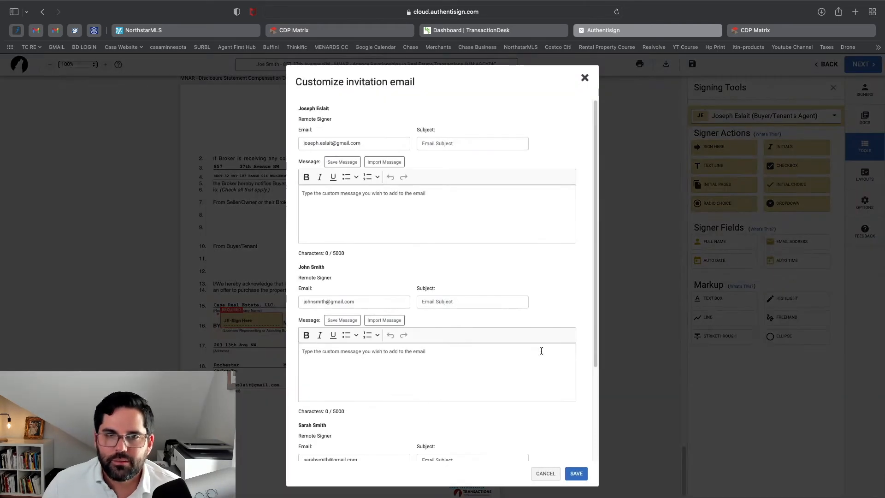
click(408, 216)
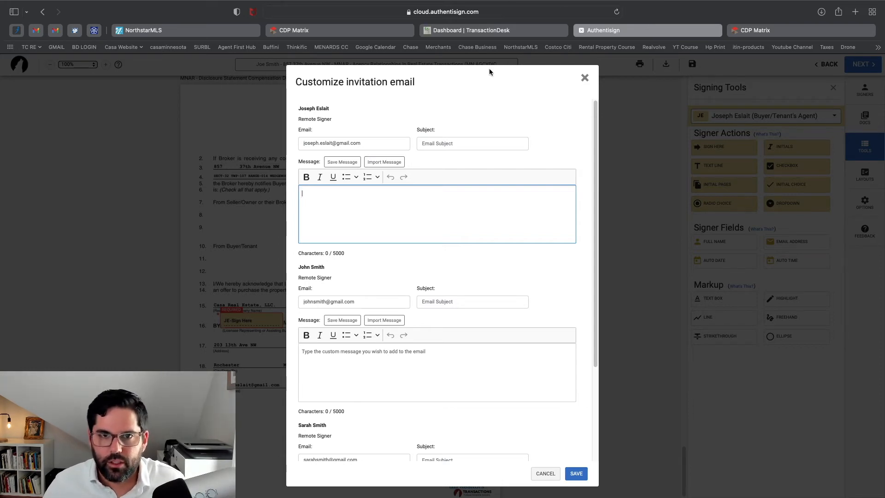
Enter subject 'Email 1 of 2', message 'Agency Relationship - MN' and 'Buyer Rep Agreement', and save
click(474, 142)
text(Email )
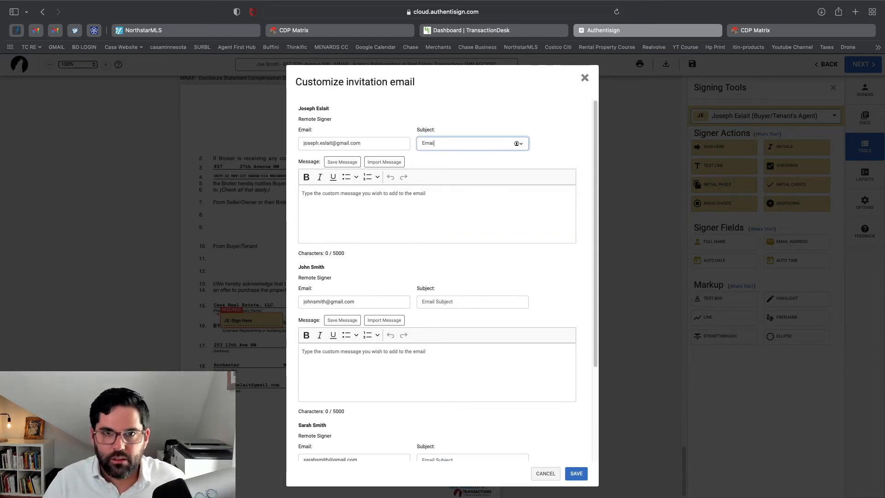
text(1 of )
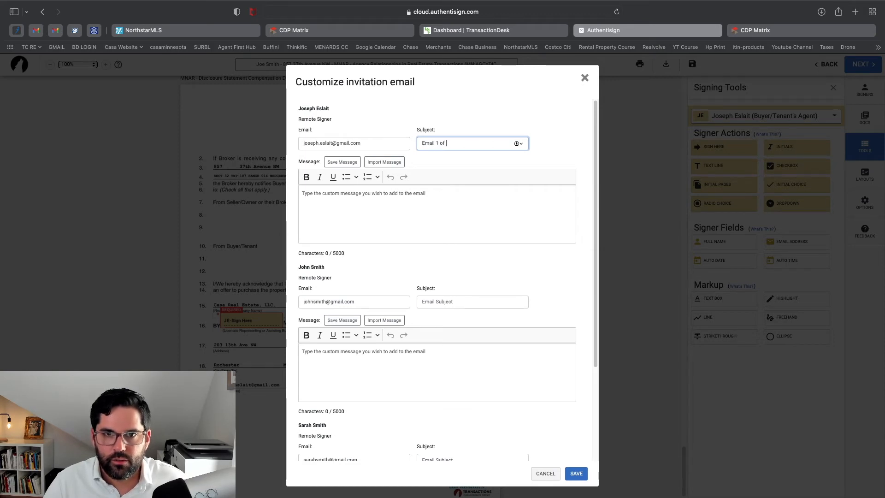
text(2)
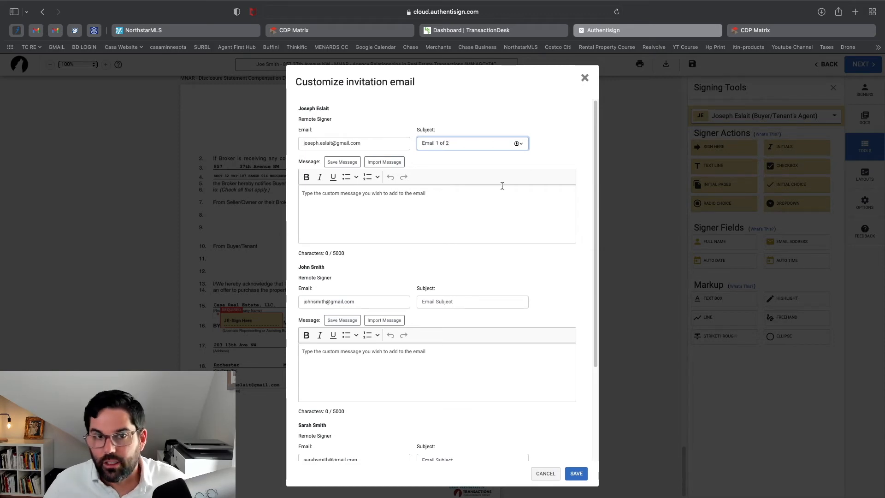
click(493, 195)
text(Agen)
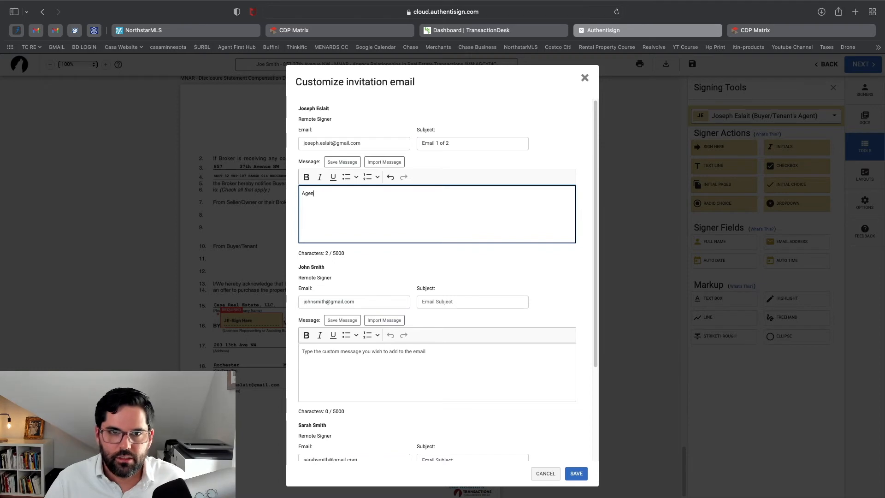
text(cy Relationship  )
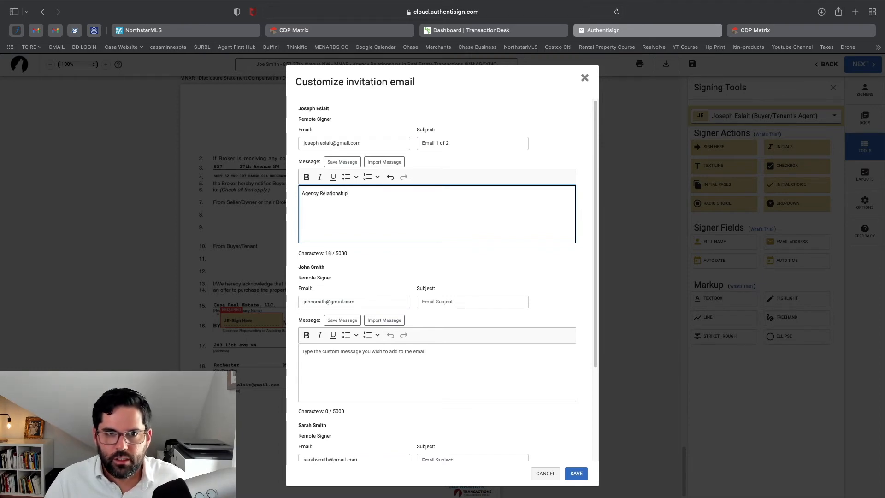
text(Buyer Rep)
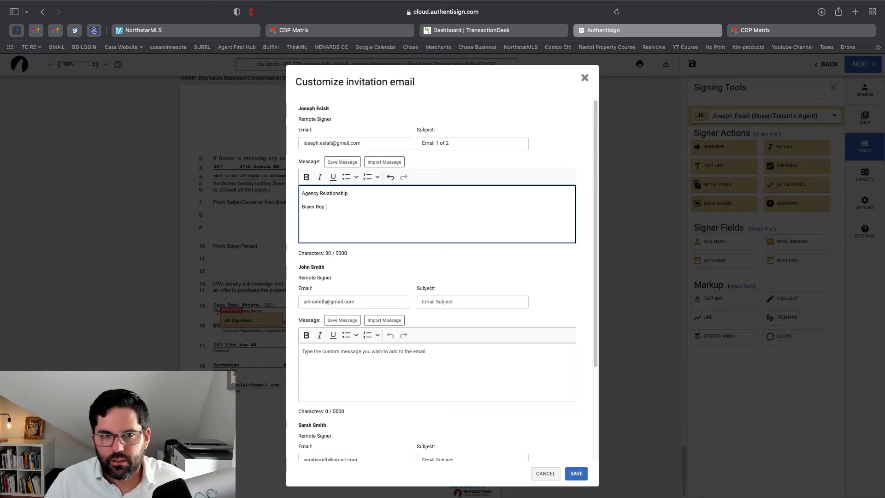
text( Agreement)
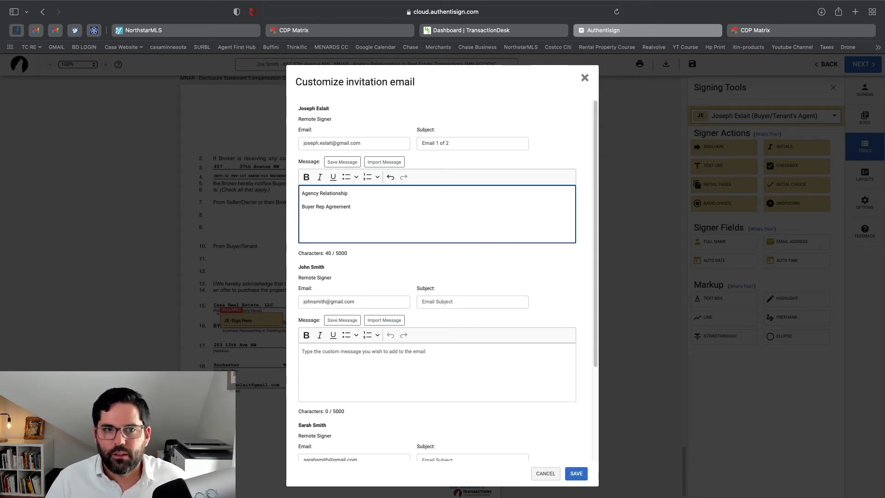
click(394, 190)
text(- MN)
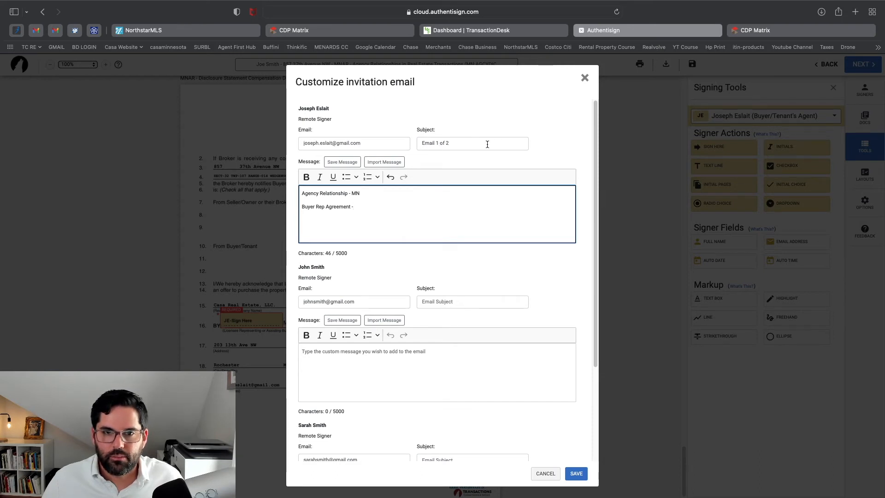
scroll(500, 160, down, 1)
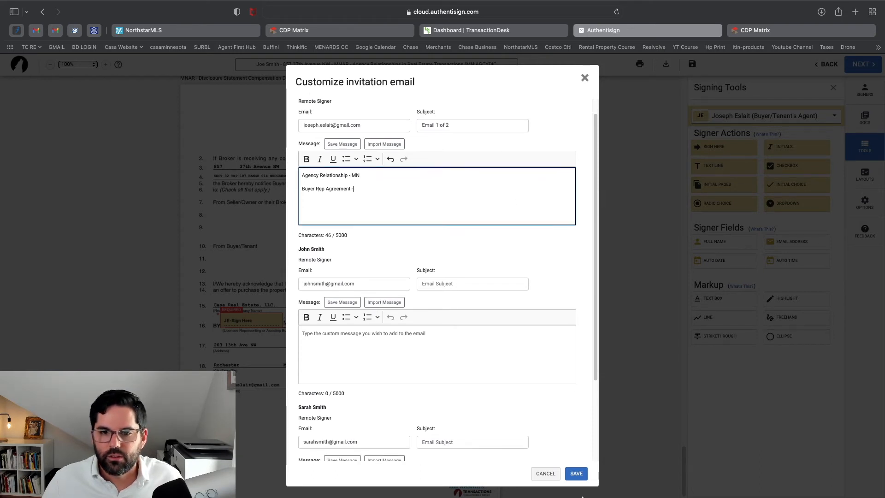
click(577, 474)
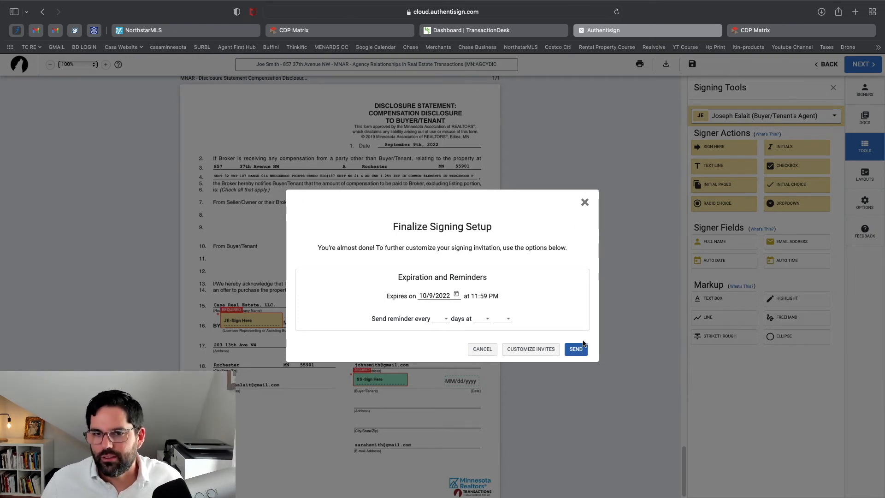
Return to the document and bring up the list of signers
click(585, 203)
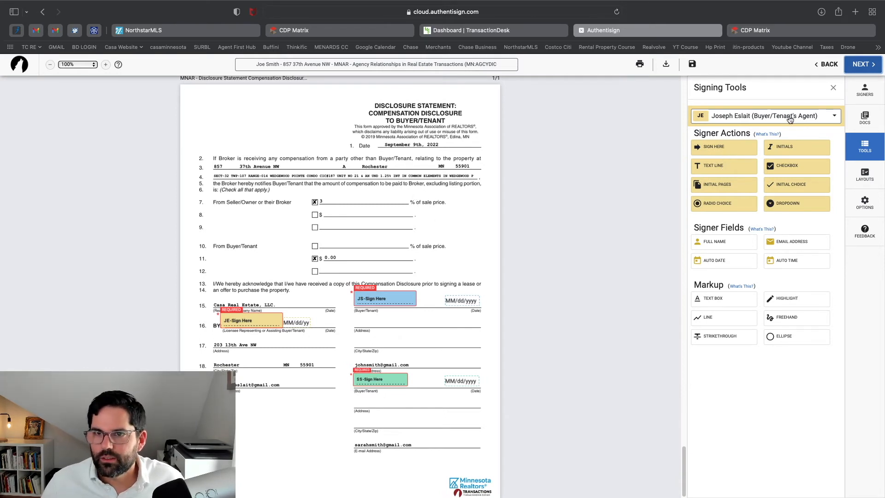
click(870, 124)
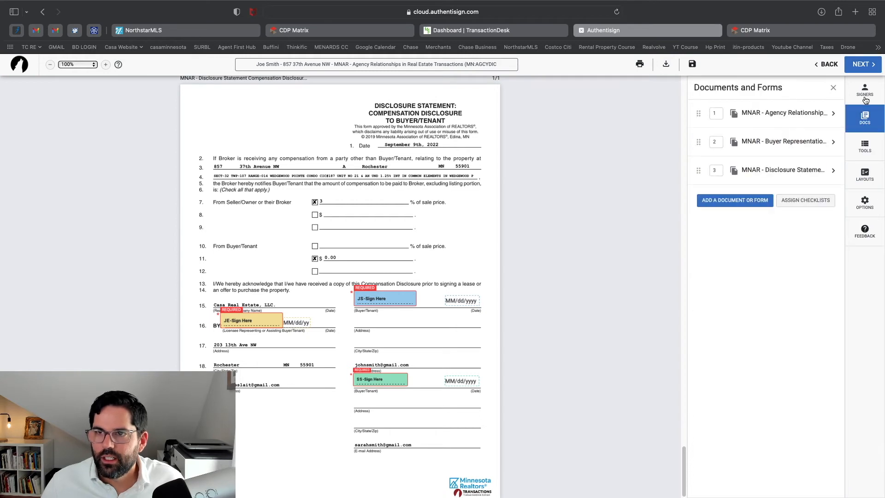
click(866, 99)
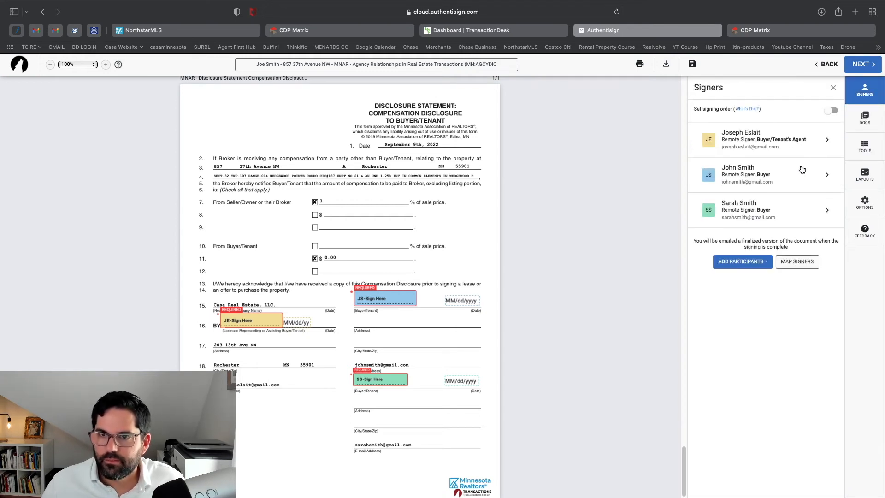
Replace the first buyer's email with the new address, also updating the transaction contact, and save
click(785, 179)
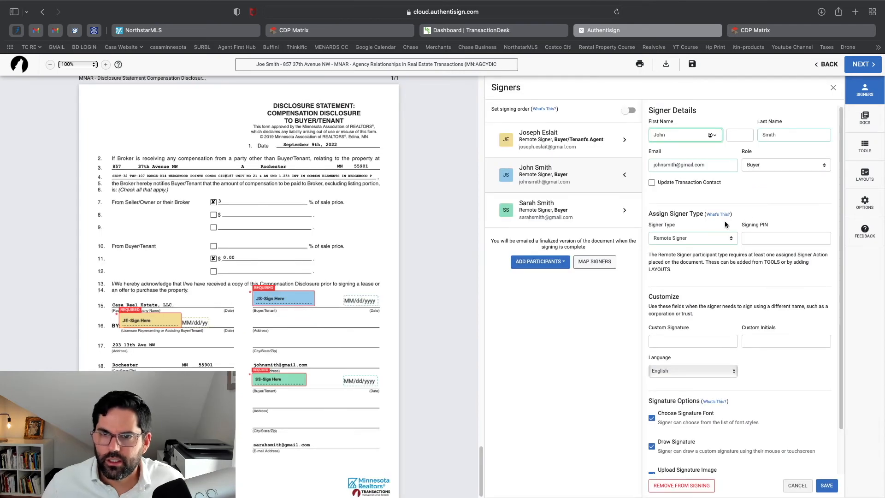
click(714, 165)
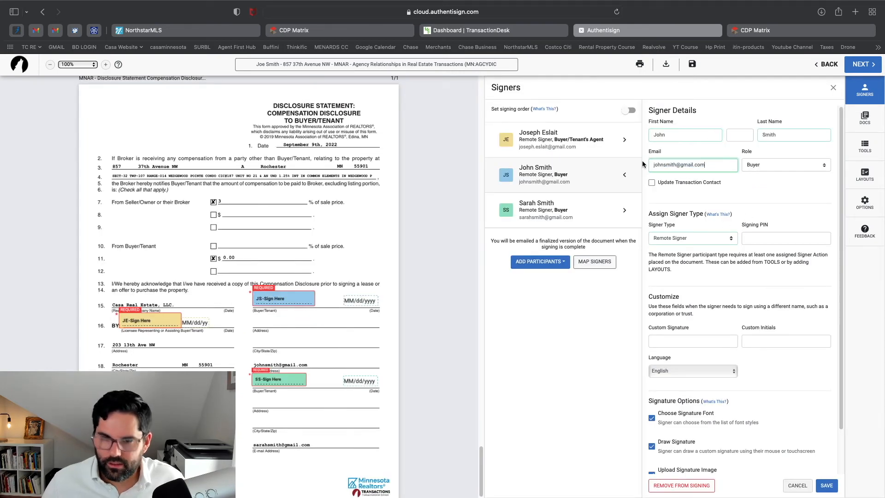
drag(709, 172, 636, 162)
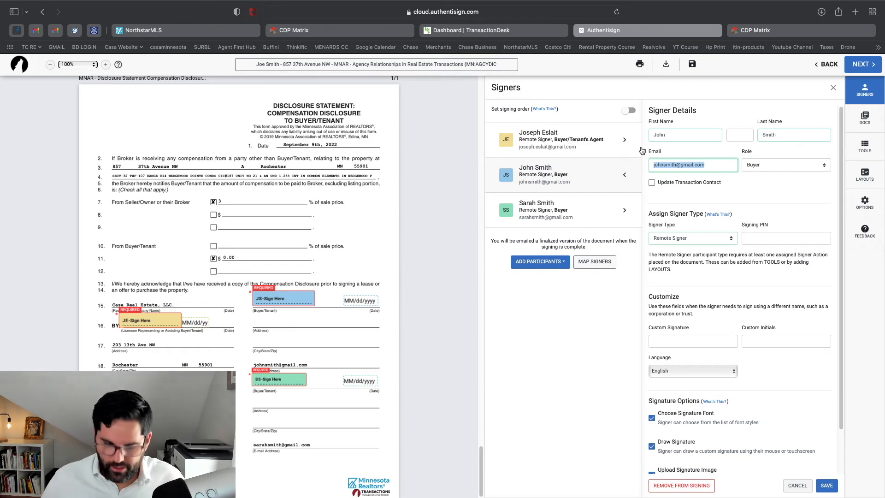
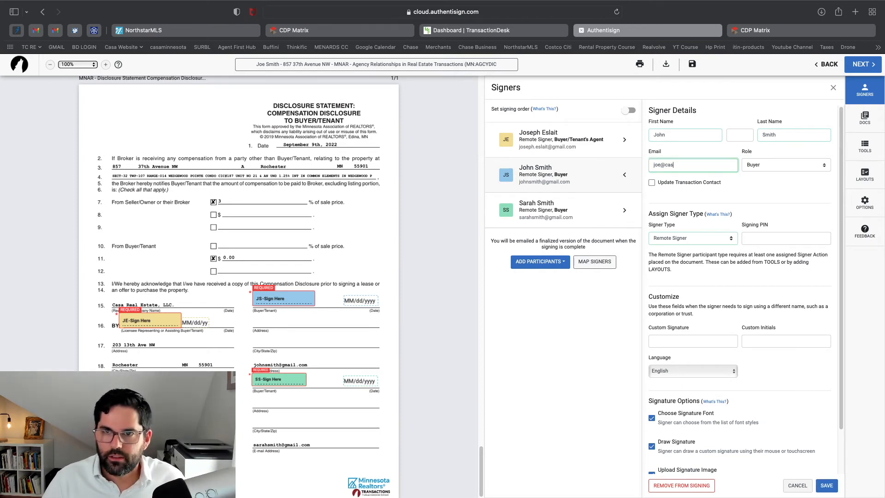
key(super+a)
key(super+c)
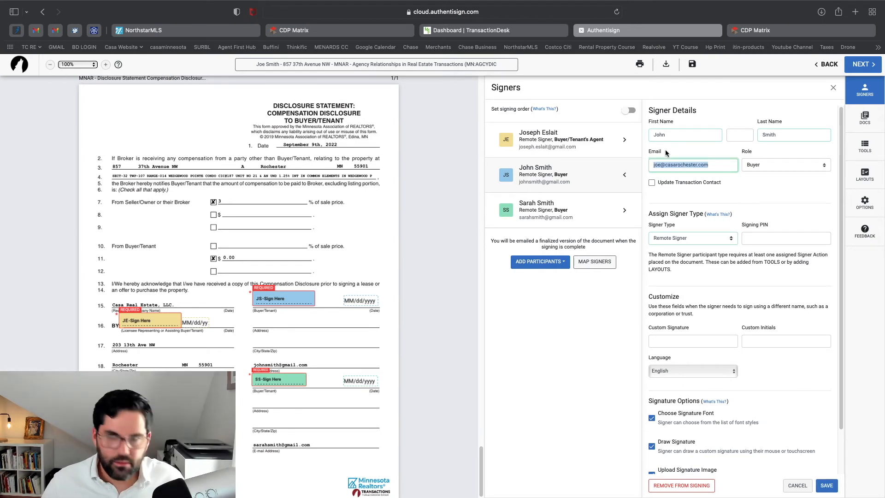
click(689, 184)
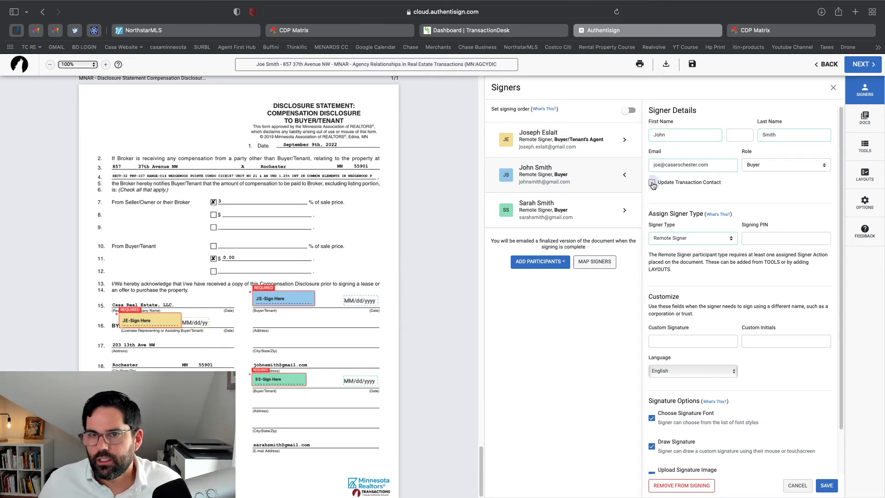
click(653, 184)
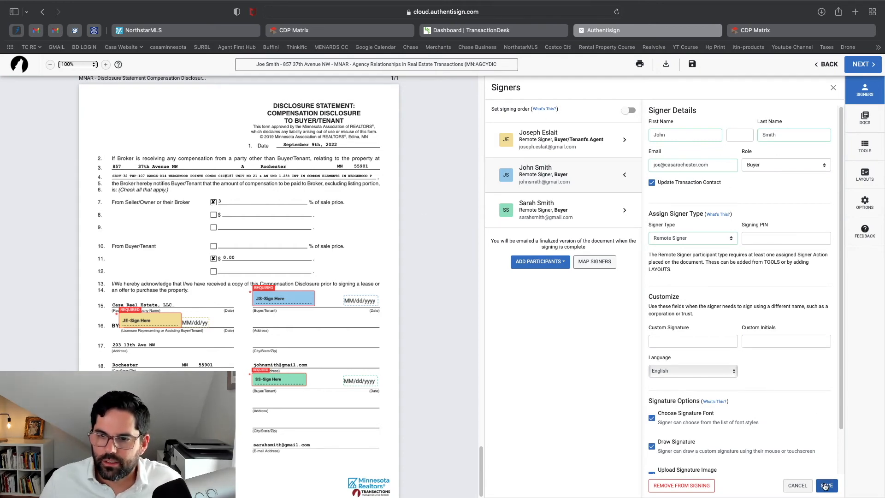
click(827, 485)
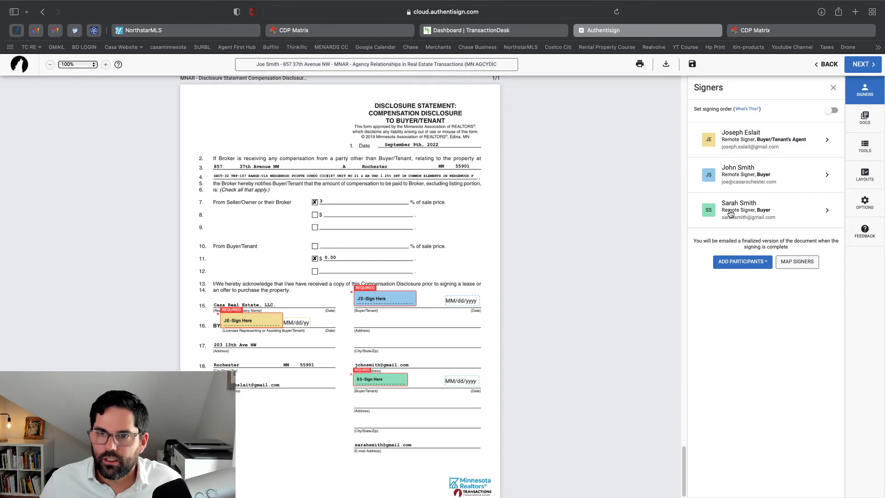
Paste the same email for the second buyer, save, and send the signing to all three signers
click(731, 214)
drag(708, 166, 590, 162)
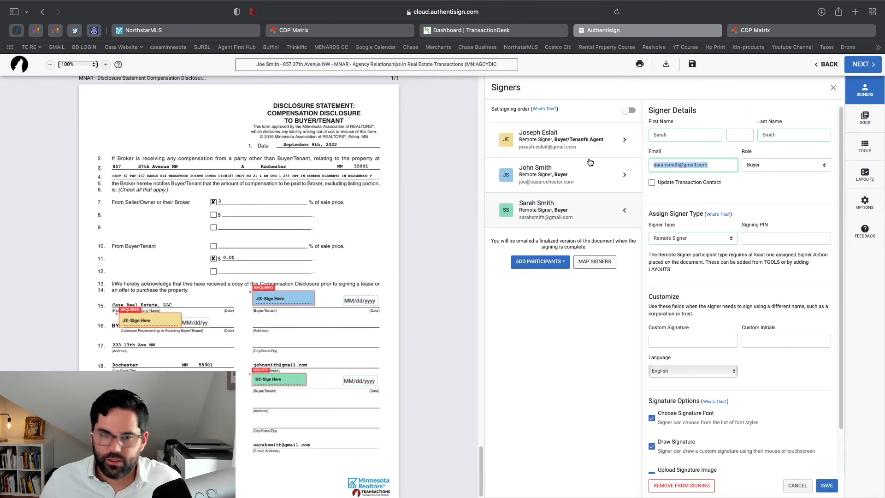
key(super+v)
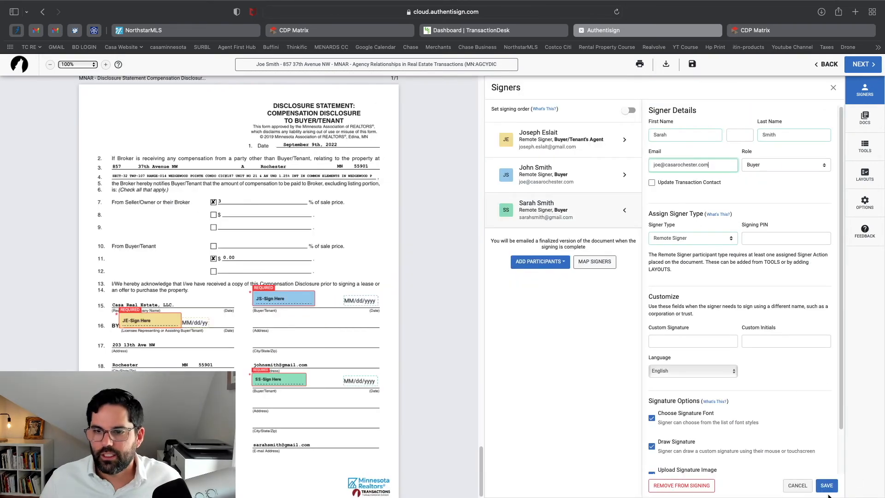
click(827, 485)
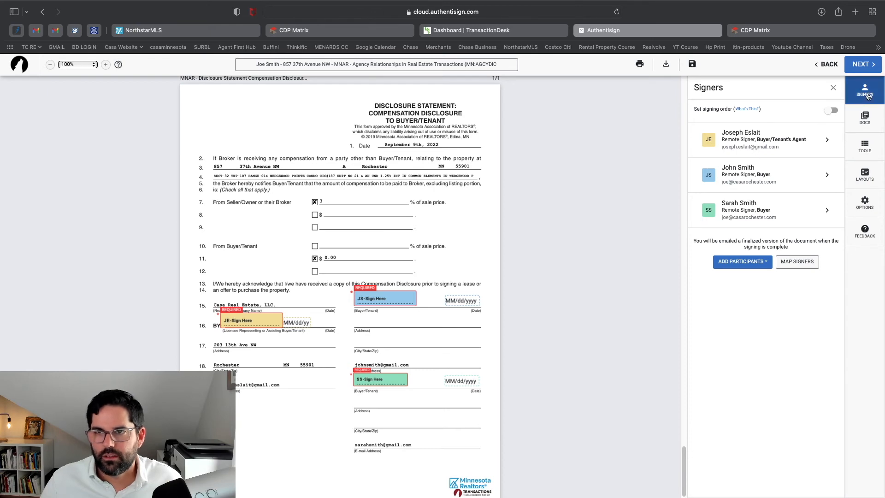
click(859, 66)
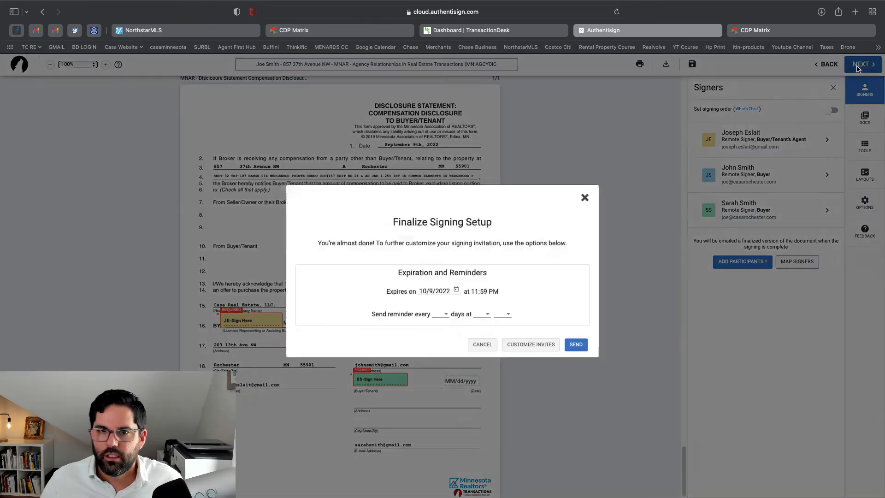
click(582, 352)
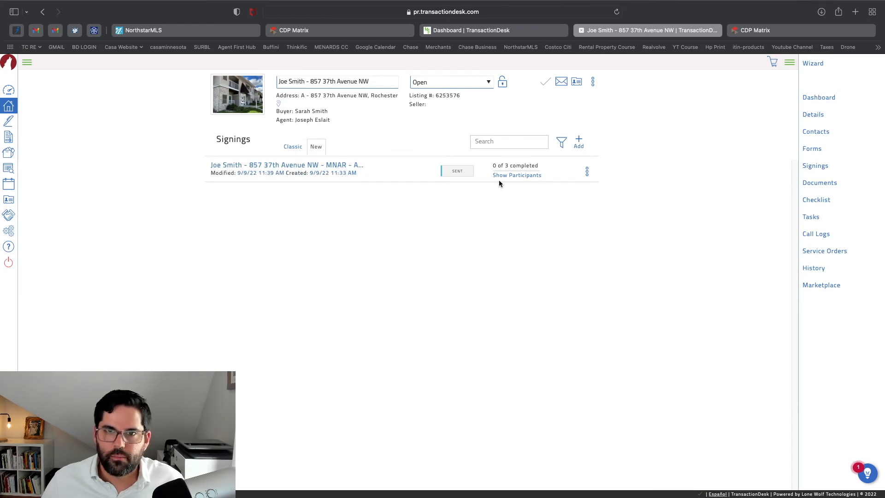
Confirm 0 of 3 completed, then start signing from the 'Email 1 of 2' invitation in Gmail
mouse_move(513, 176)
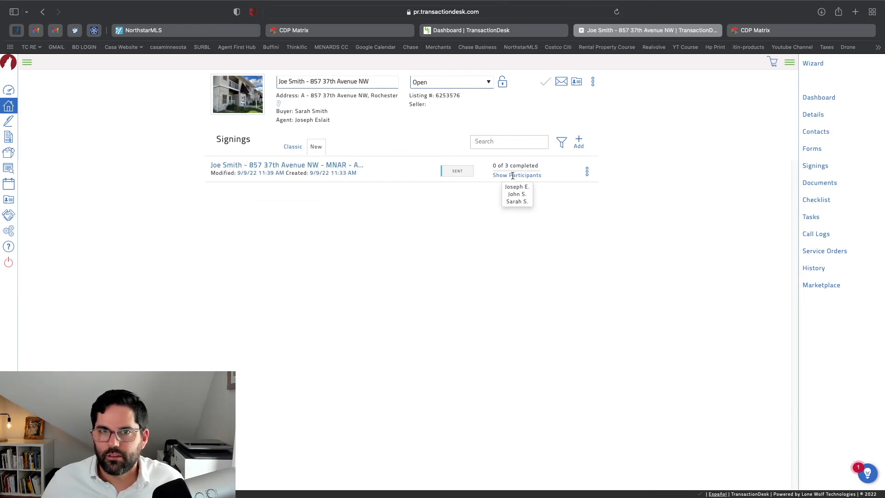
click(56, 33)
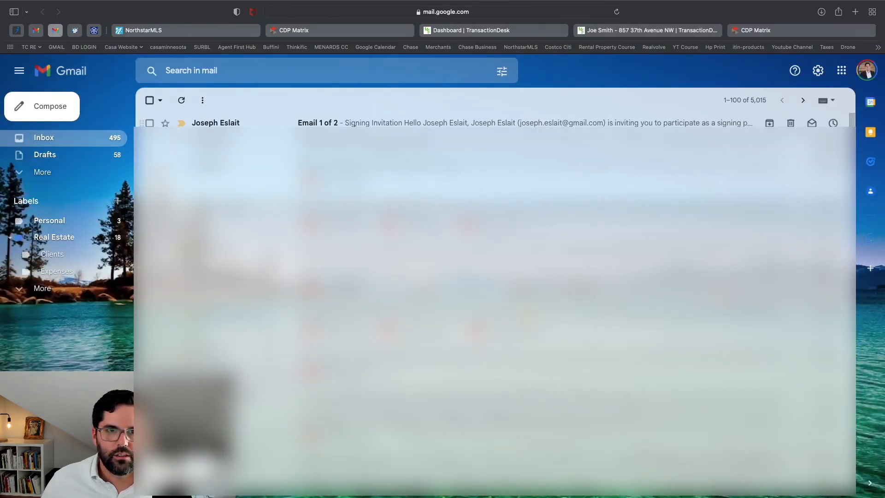
click(428, 125)
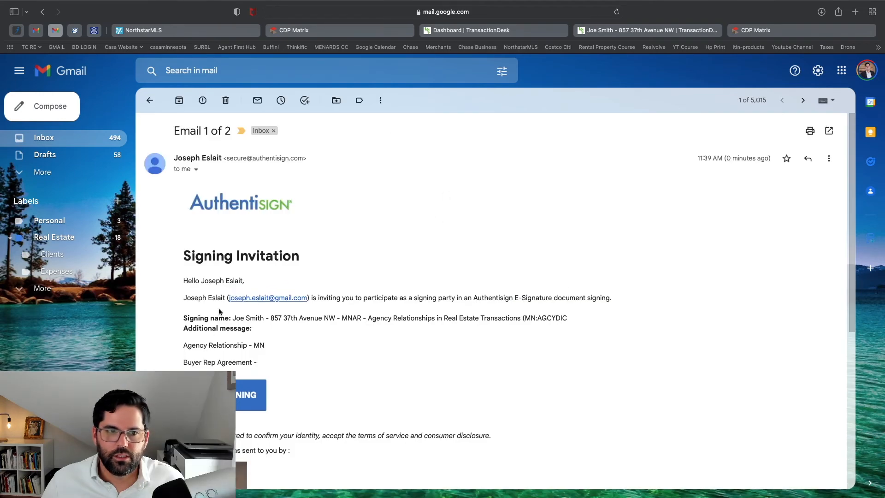
scroll(227, 282, down, 1)
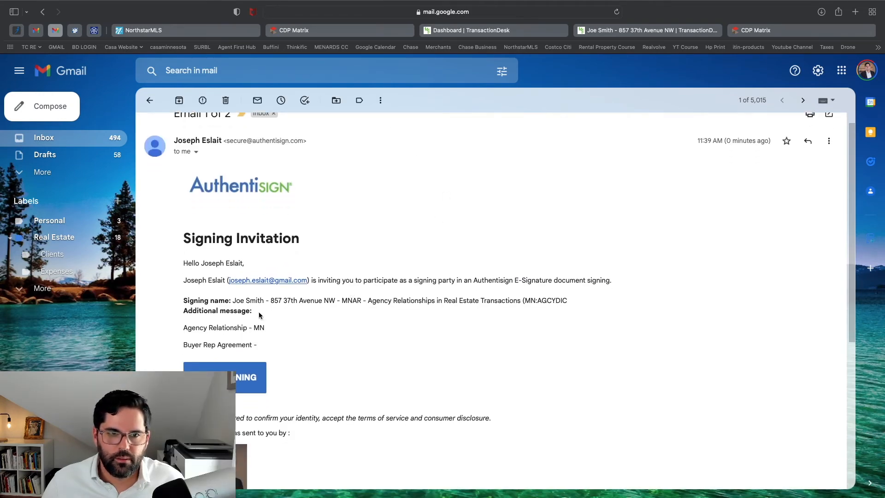
scroll(259, 336, down, 2)
click(242, 313)
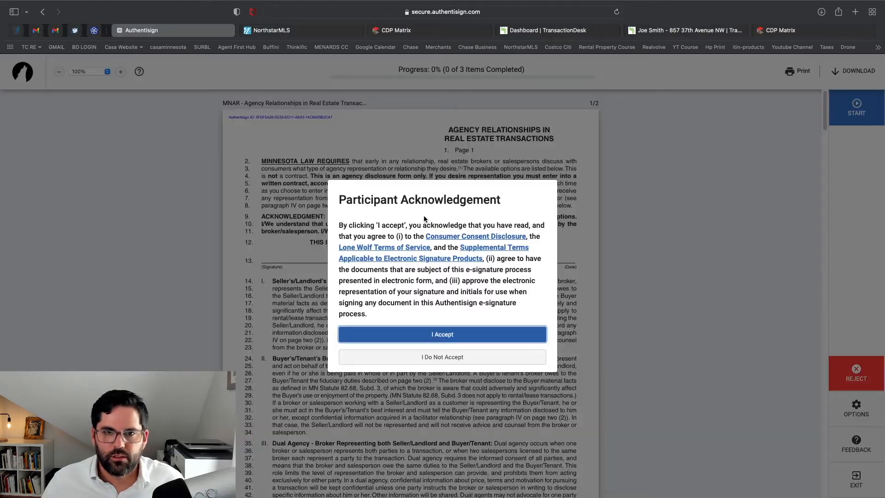
Accept the e-signature terms and scroll through the Agency Relationships document
click(441, 334)
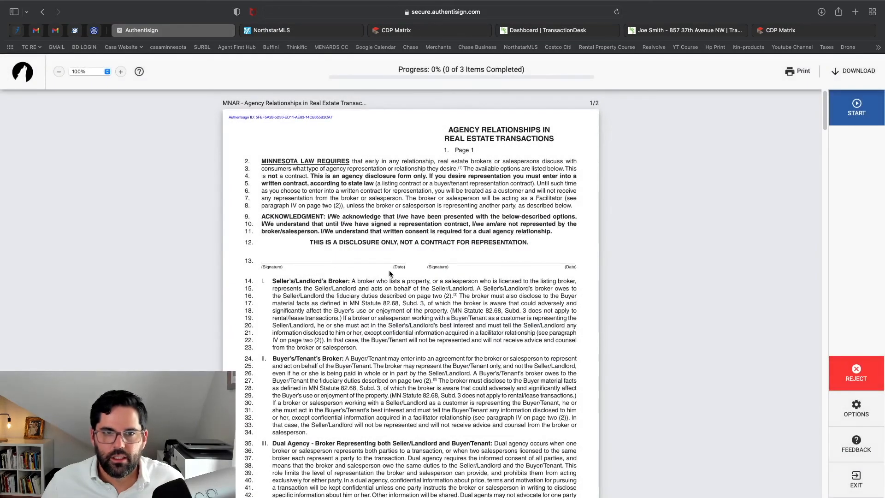
scroll(388, 272, down, 2)
scroll(389, 273, up, 2)
scroll(388, 273, down, 3)
scroll(388, 273, up, 3)
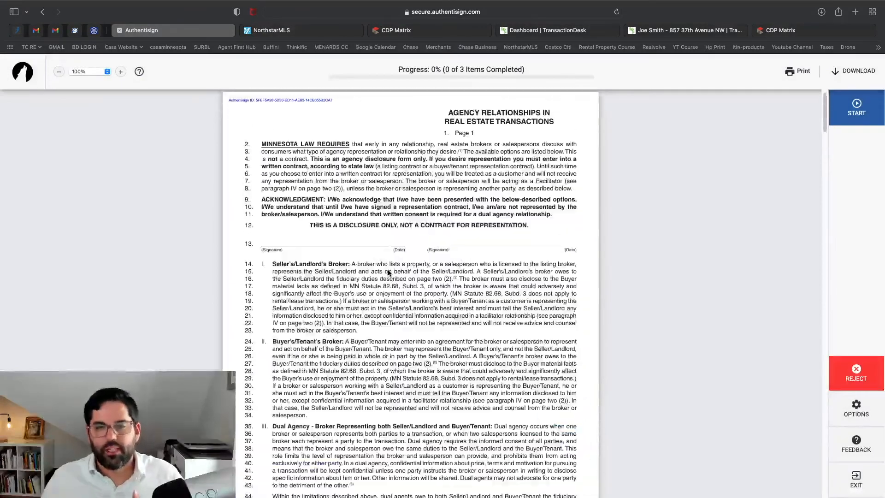
scroll(389, 272, down, 6)
scroll(391, 264, up, 6)
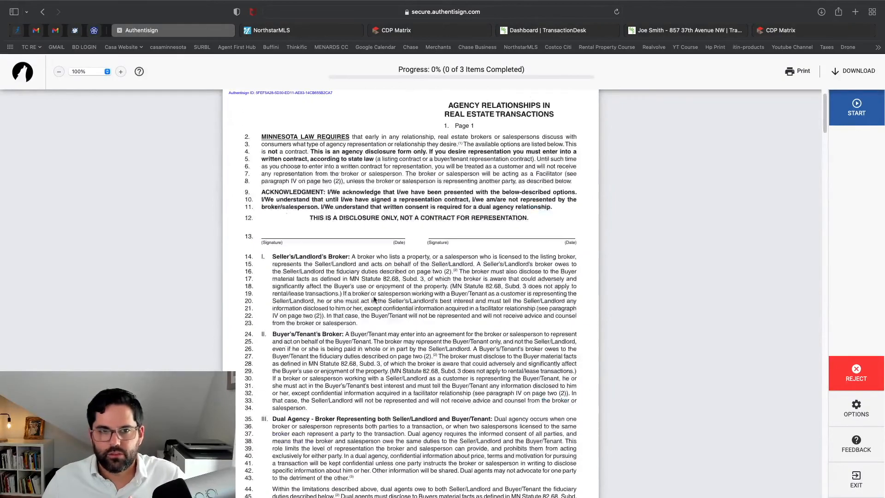
scroll(385, 323, down, 5)
scroll(382, 345, down, 15)
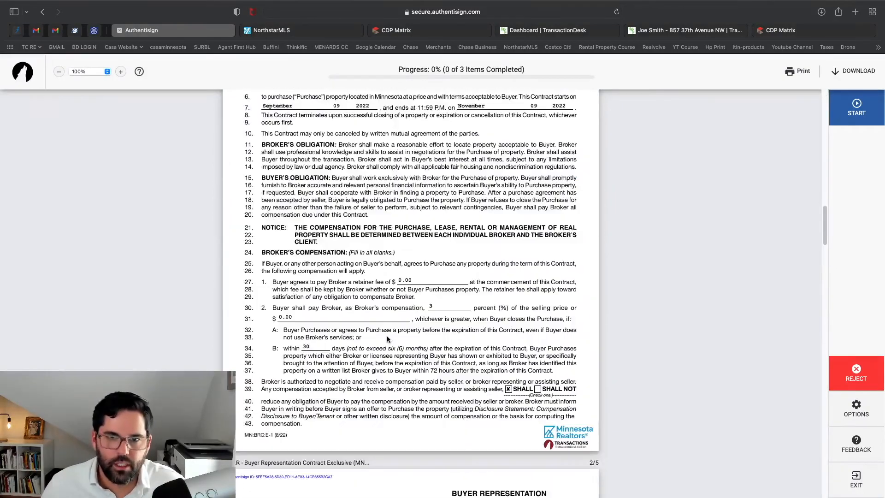
scroll(386, 336, down, 12)
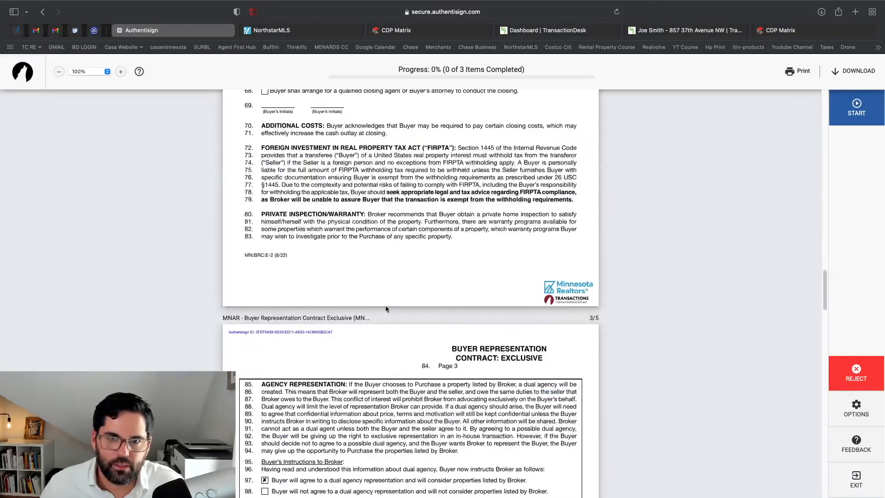
Sign the agent's three fields, including page 4 and the disclosure statement, and complete signing
click(309, 202)
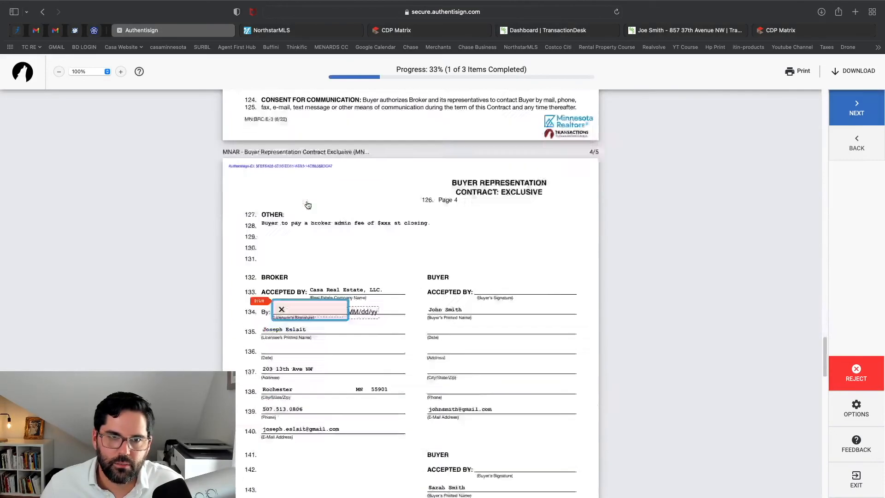
click(310, 268)
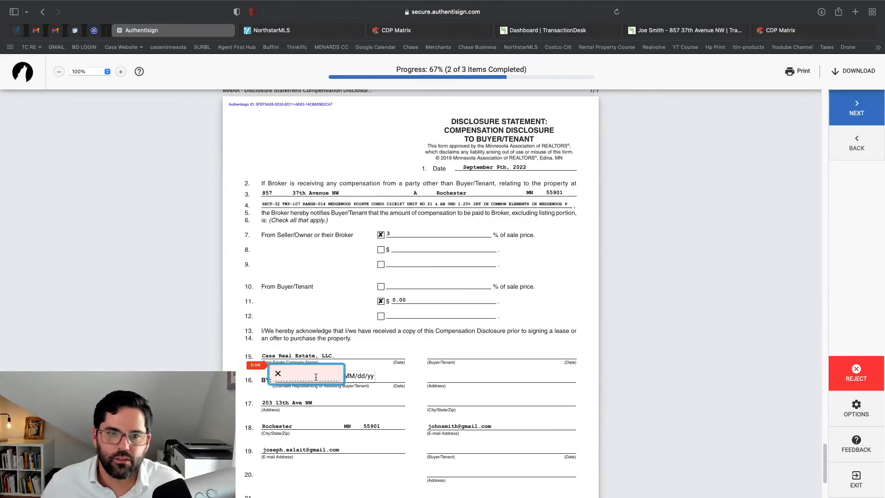
click(316, 377)
click(445, 346)
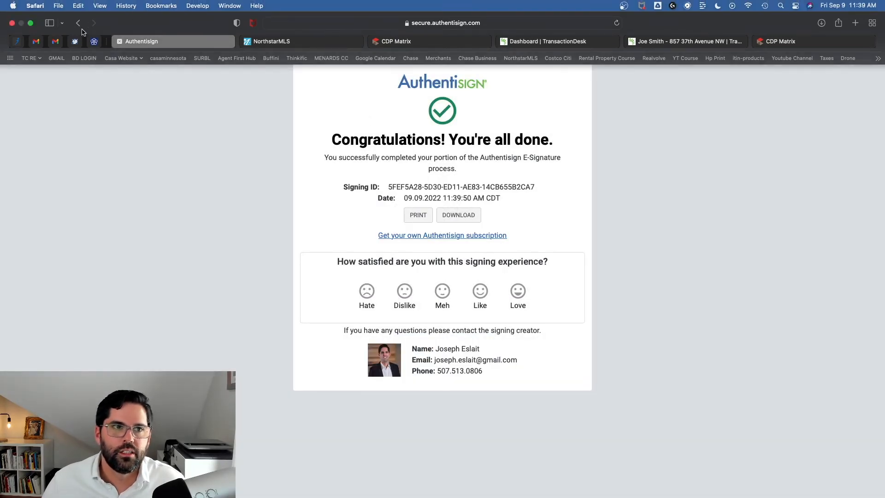
click(36, 43)
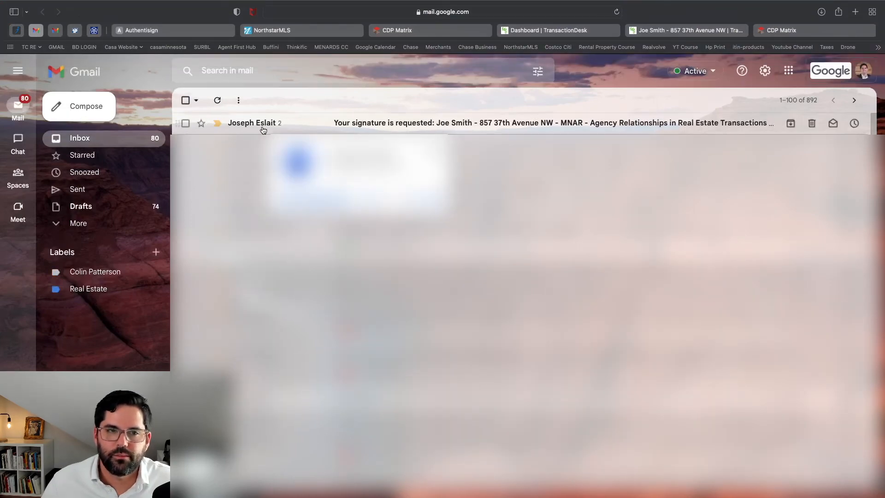
Open the signature-request thread, check both buyers' invitations, and start the first buyer's signing
click(263, 130)
scroll(248, 293, down, 10)
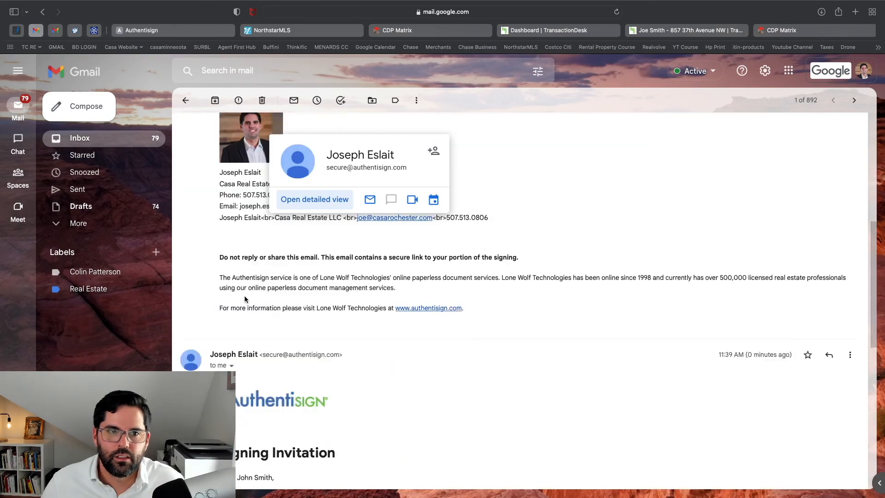
scroll(248, 293, up, 5)
scroll(248, 293, up, 2)
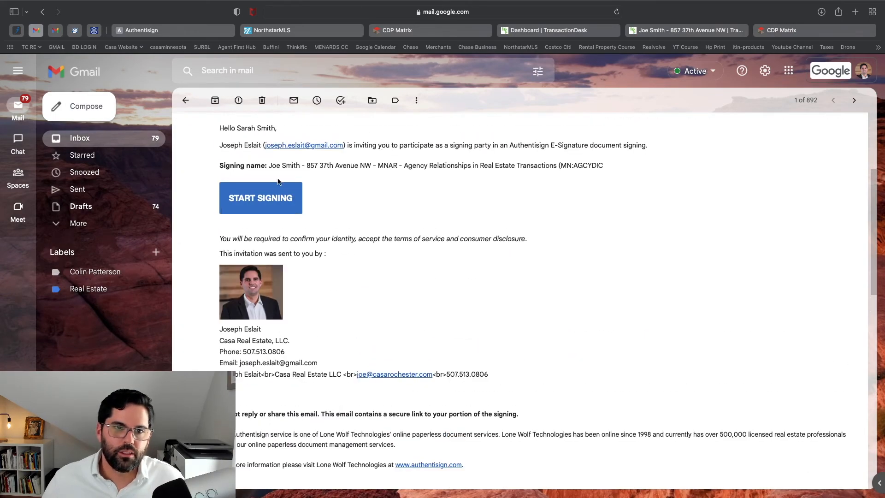
scroll(285, 398, down, 5)
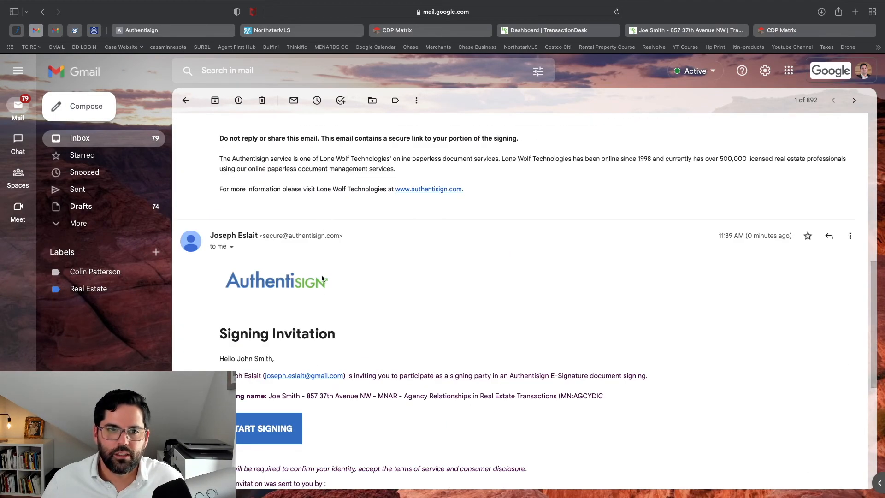
scroll(274, 399, down, 2)
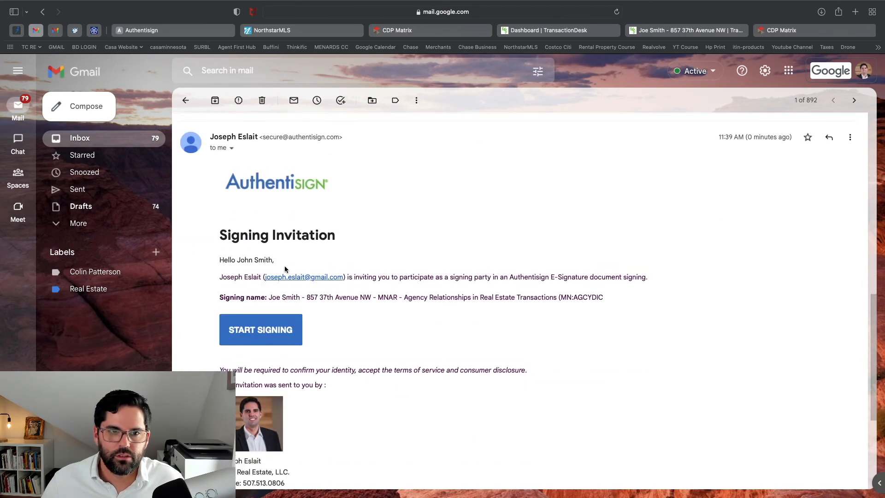
scroll(284, 265, down, 3)
scroll(287, 265, up, 10)
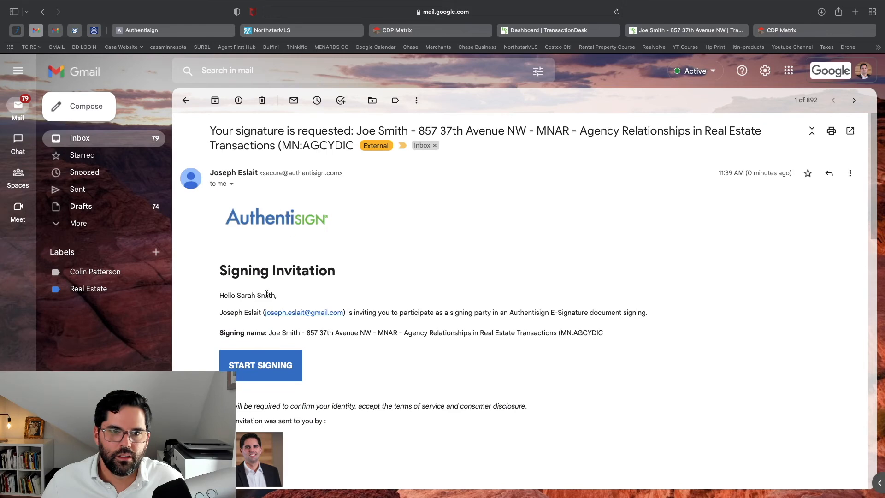
drag(238, 296, 285, 300)
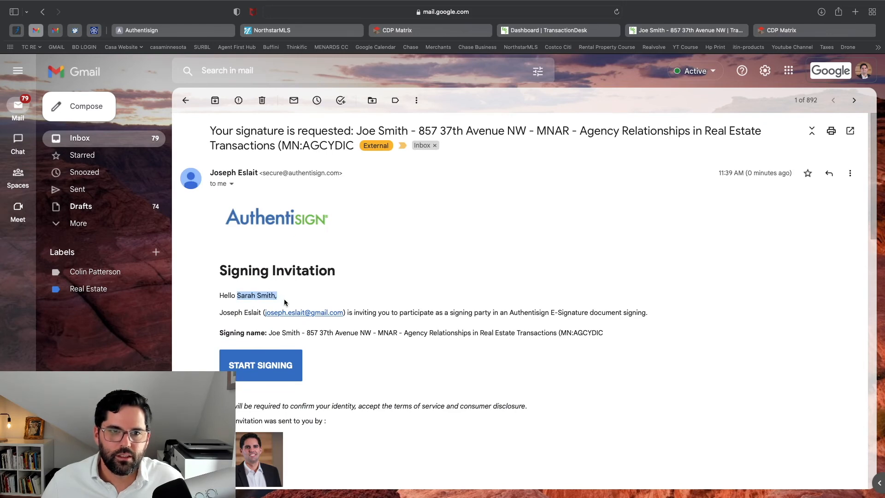
scroll(284, 302, down, 10)
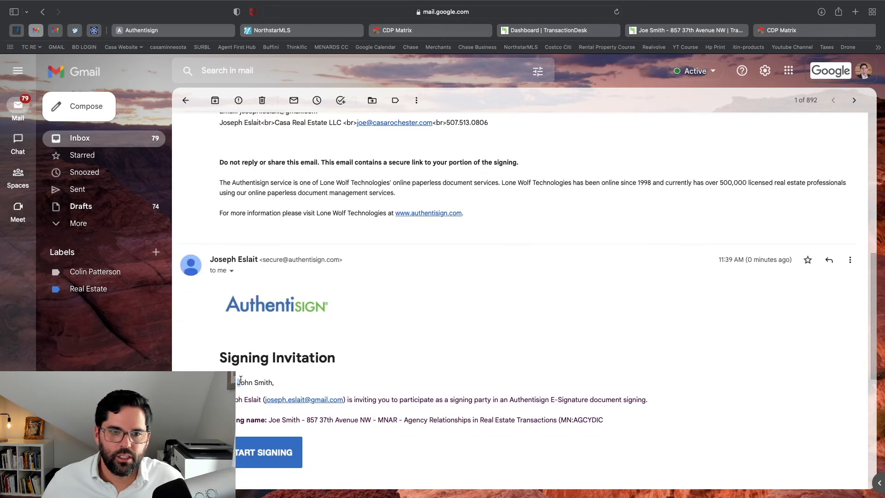
drag(240, 379, 279, 382)
scroll(305, 329, up, 7)
click(277, 263)
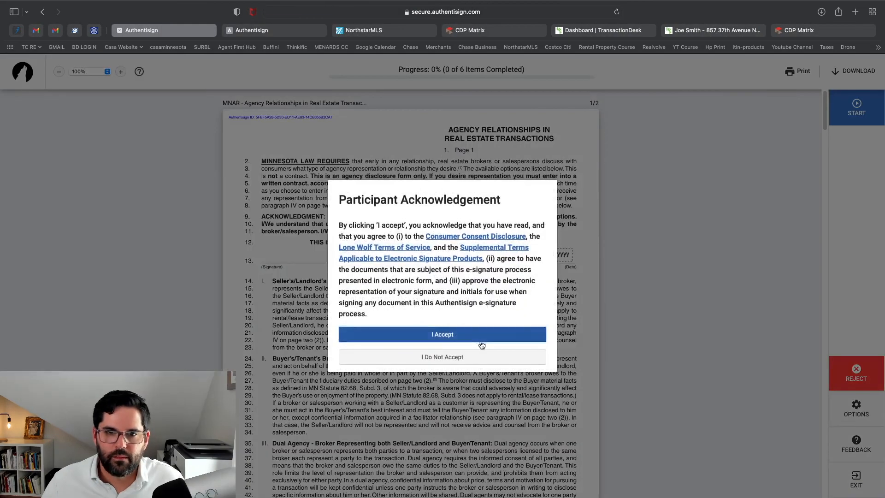
Accept the terms and adopt a Rouge Script signature and initials after trying Kristi
click(481, 341)
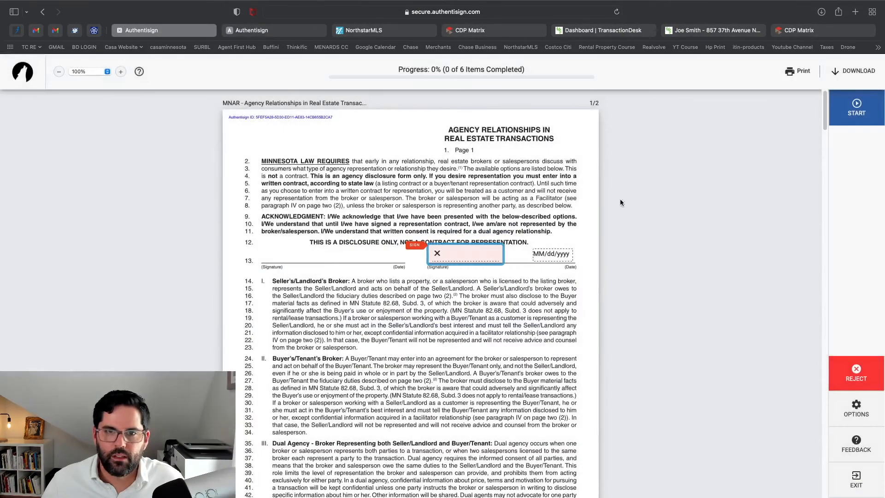
click(466, 256)
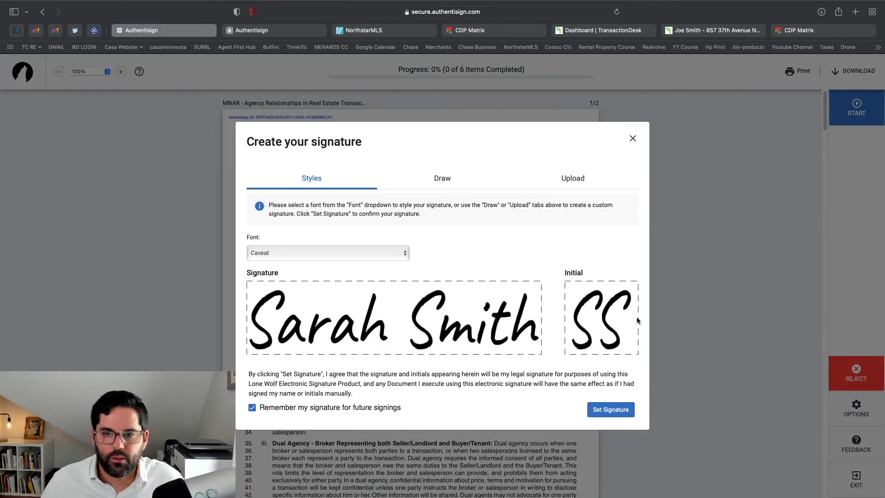
click(380, 256)
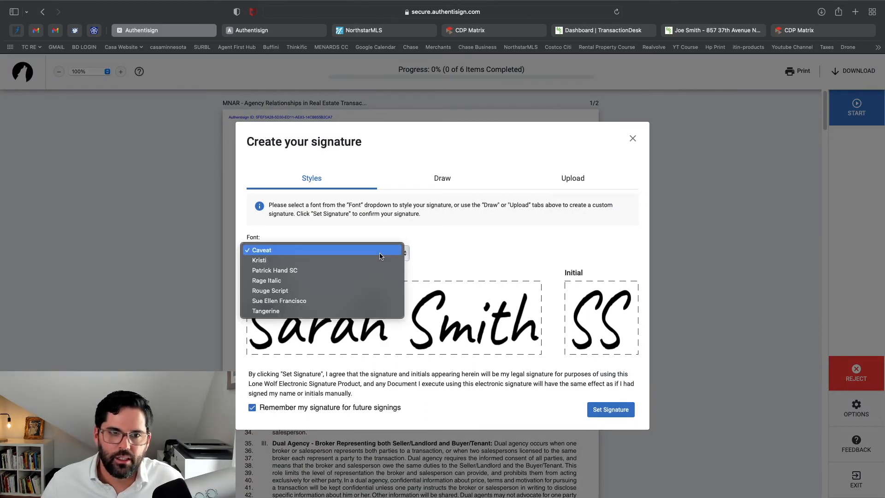
click(382, 260)
click(387, 252)
click(389, 279)
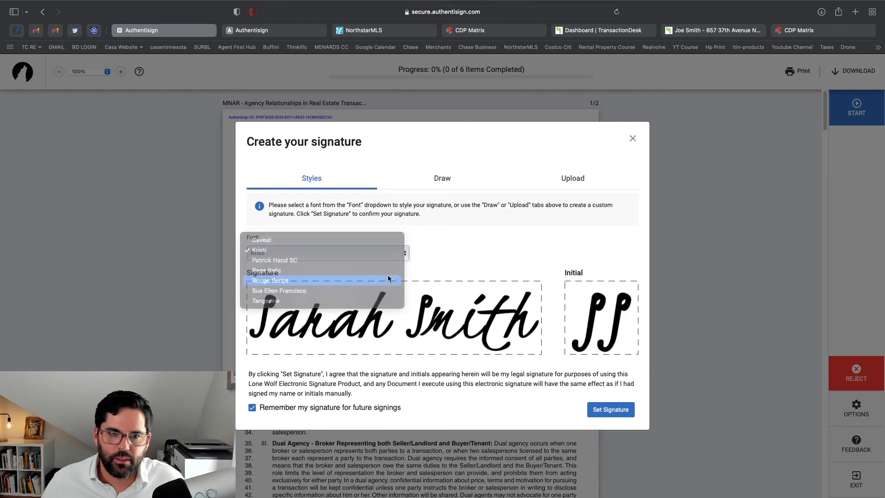
click(449, 182)
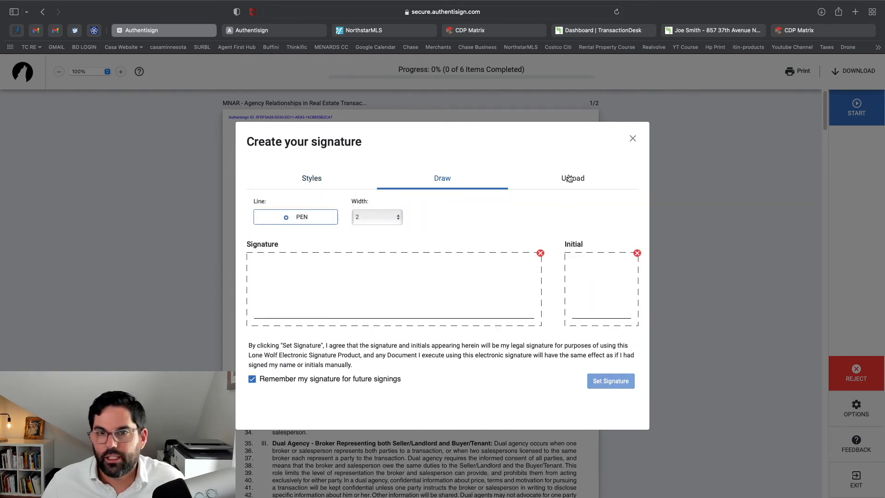
click(333, 183)
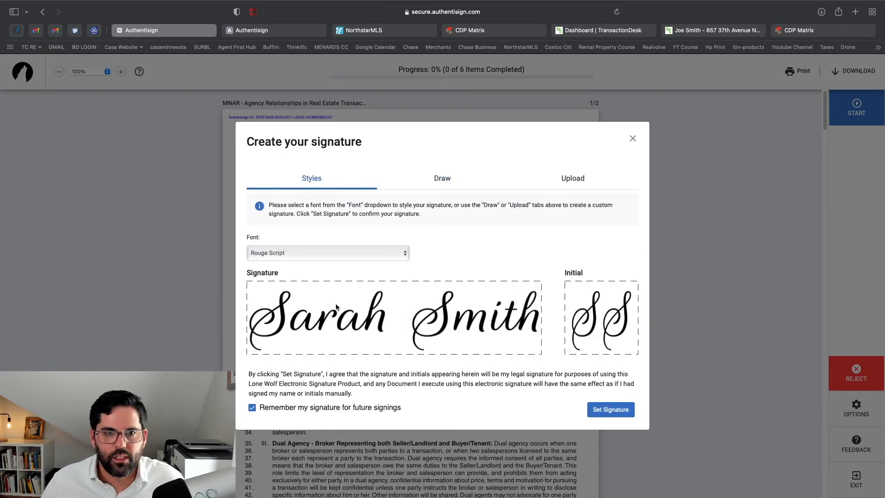
click(608, 410)
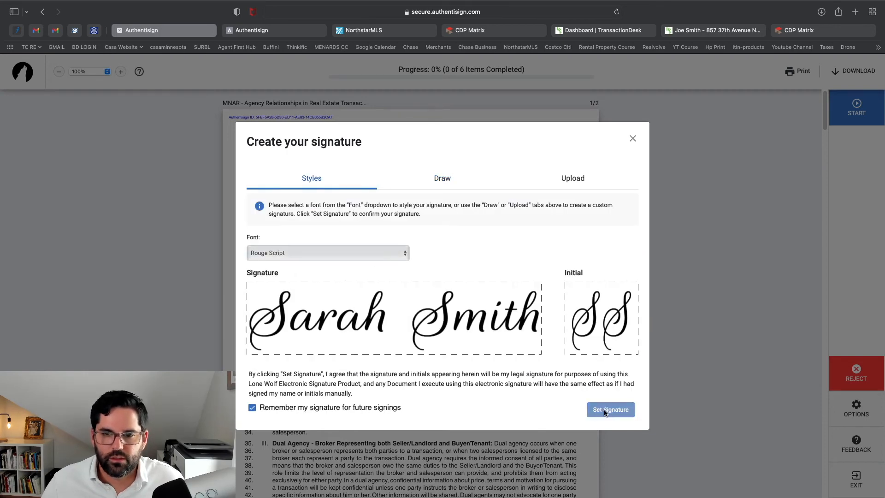
Apply the first buyer's line 69 initials and signatures on pages 3, 5 and disclosures, then complete
click(330, 270)
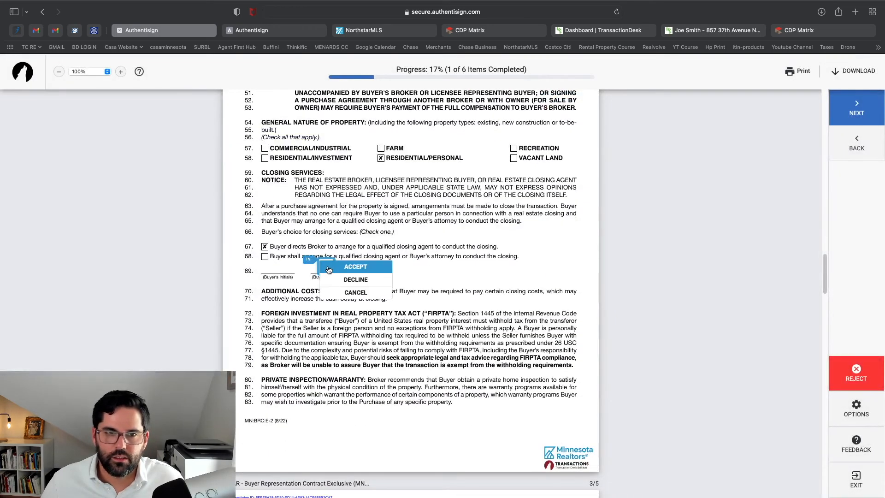
click(346, 268)
click(451, 270)
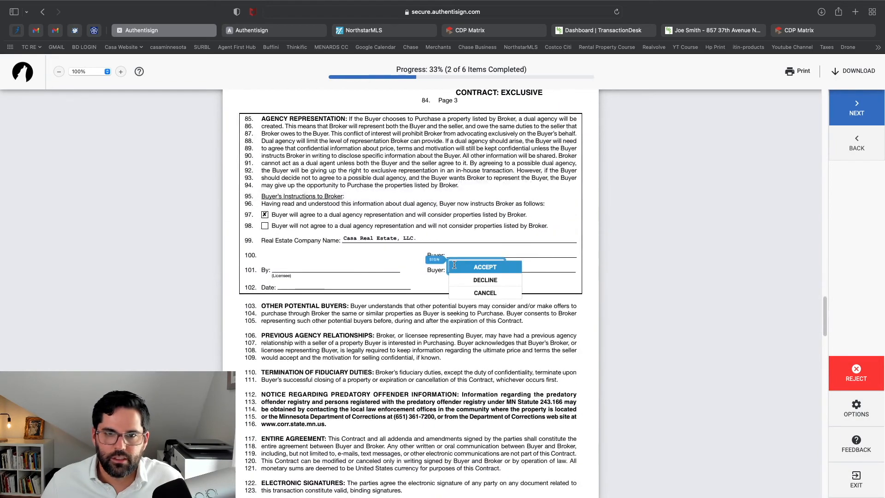
click(464, 270)
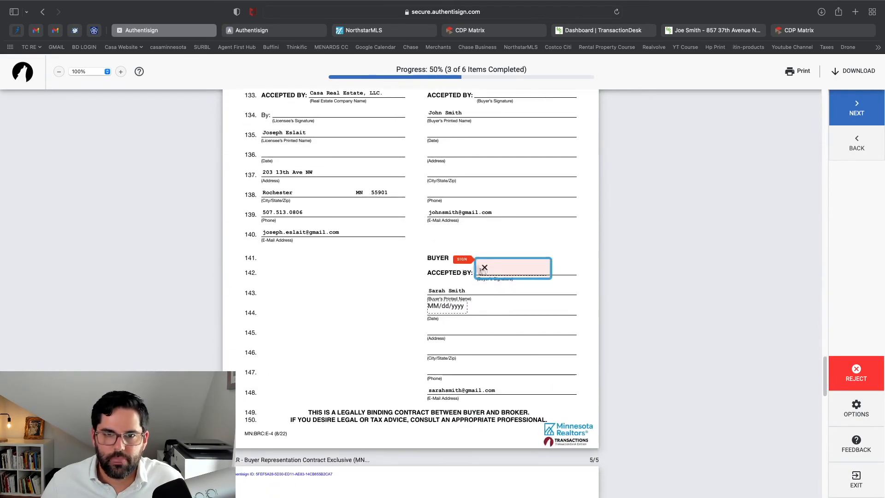
click(498, 273)
click(465, 265)
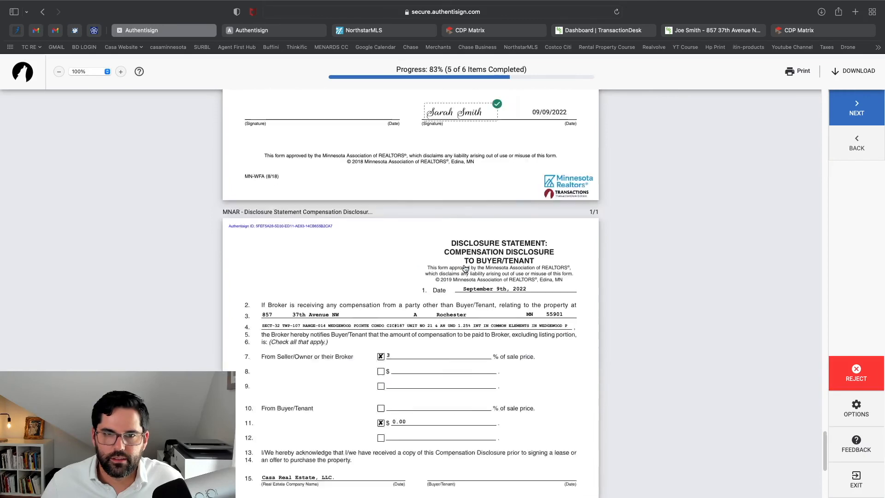
click(461, 303)
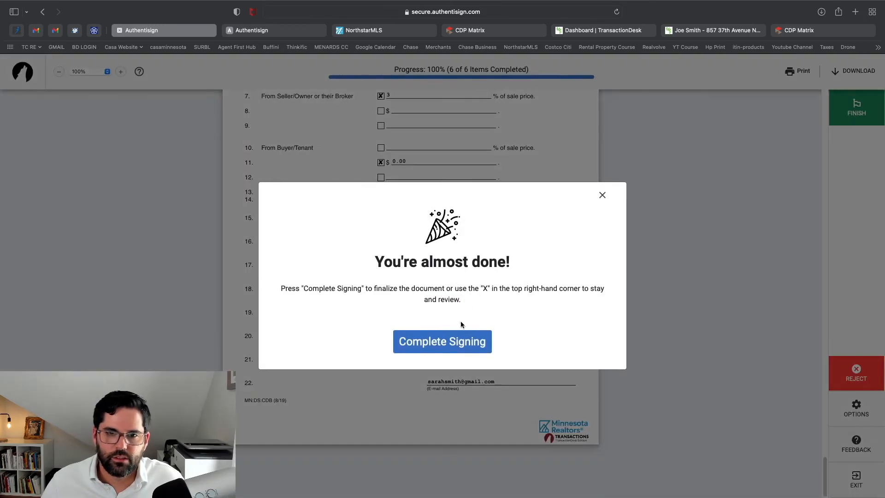
click(467, 339)
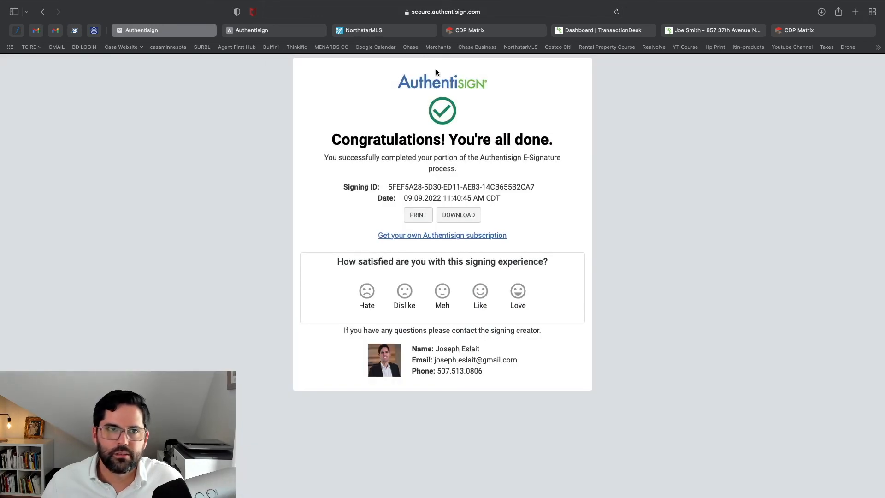
click(36, 30)
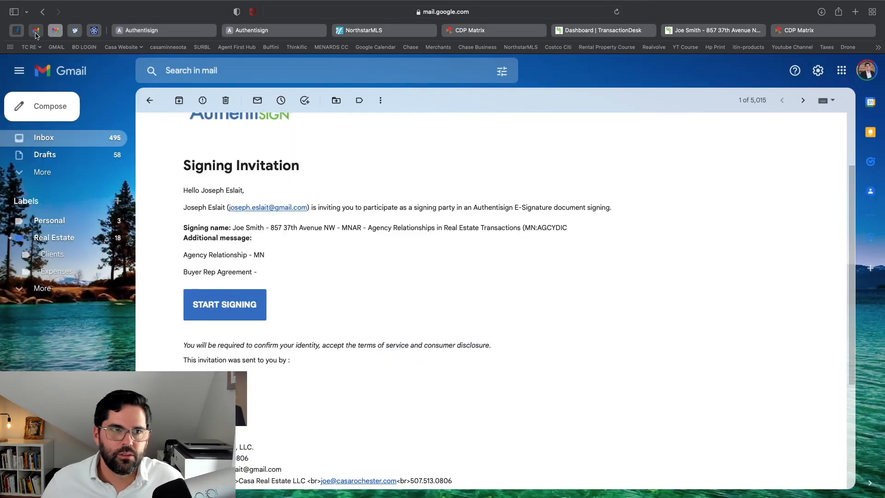
Start the second buyer's signing from the newer invitation and go to the first signature field
scroll(303, 210, down, 8)
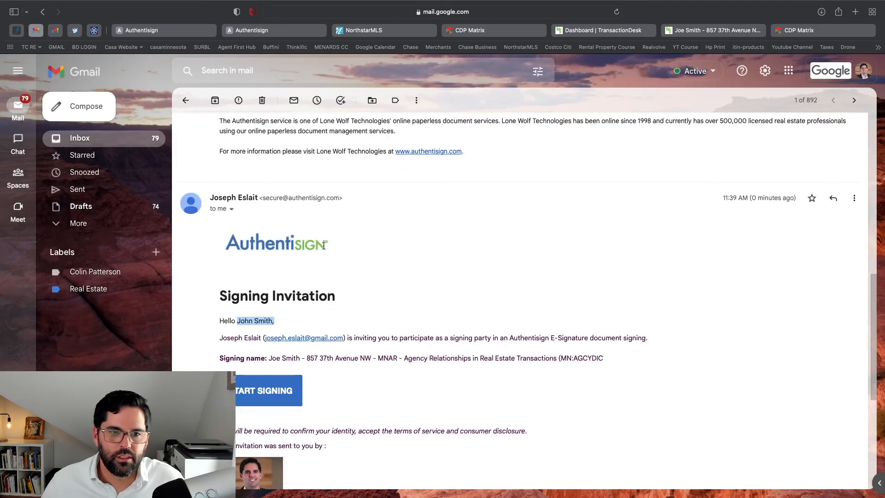
click(276, 407)
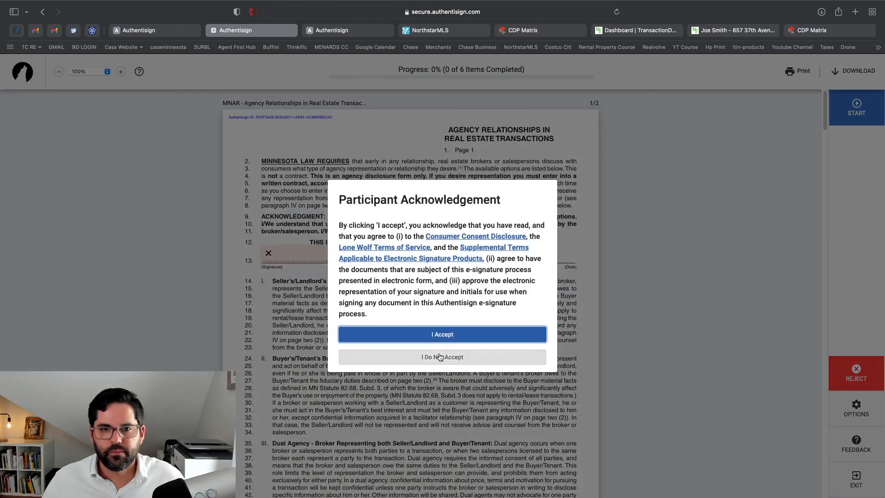
click(443, 334)
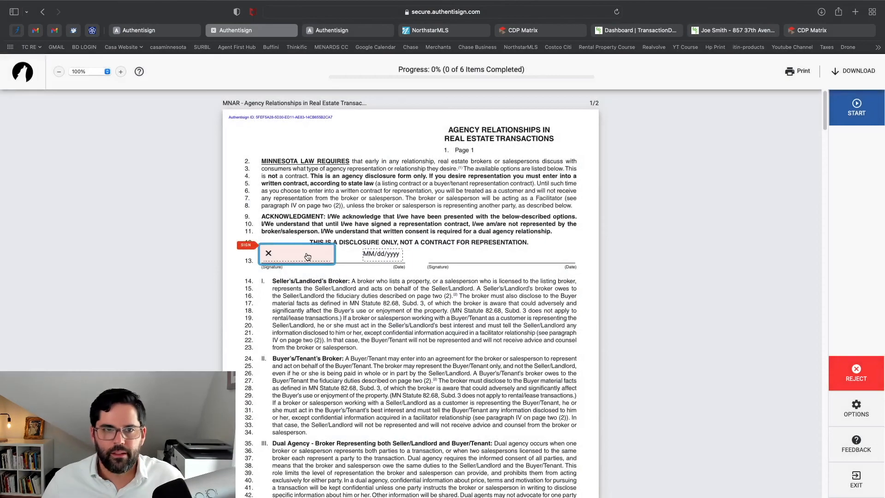
click(307, 256)
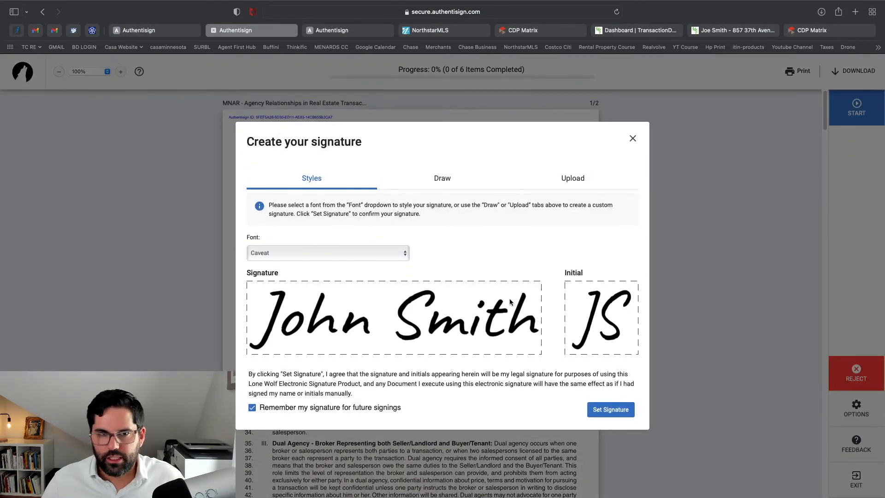
Save the Caveat-style signature and sign all six of the second buyer's fields, then complete
click(611, 409)
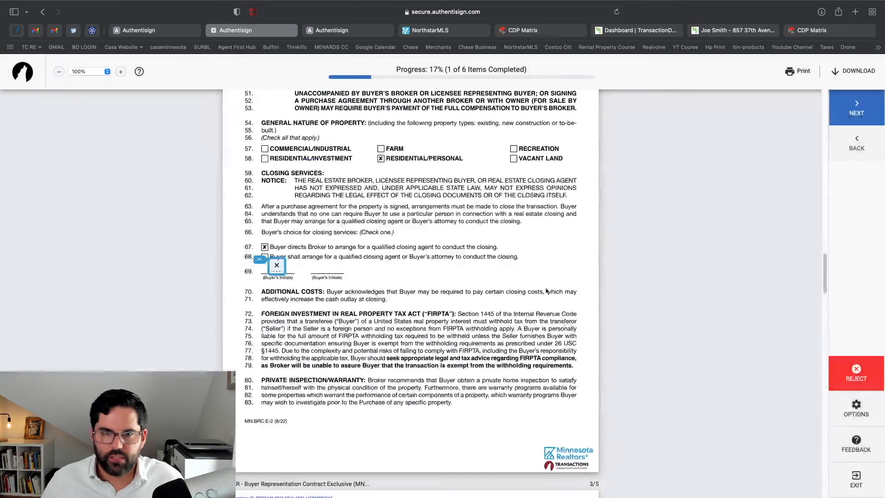
click(278, 271)
click(289, 272)
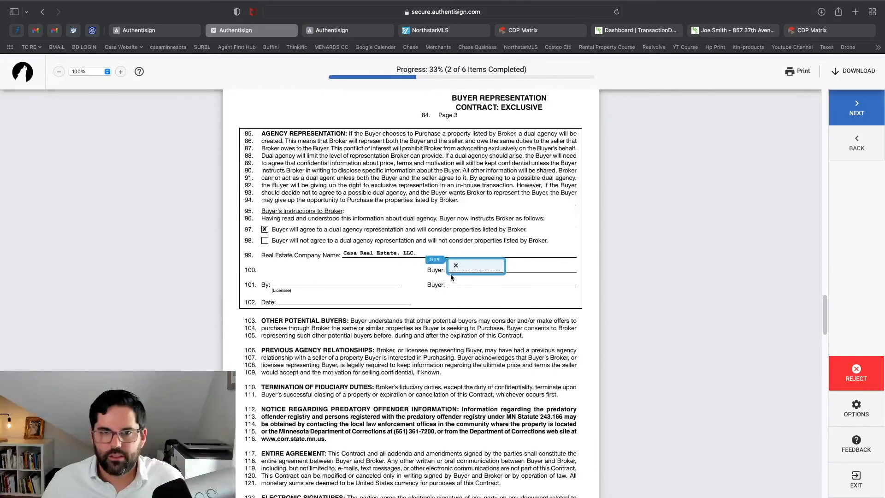
click(477, 269)
click(477, 269)
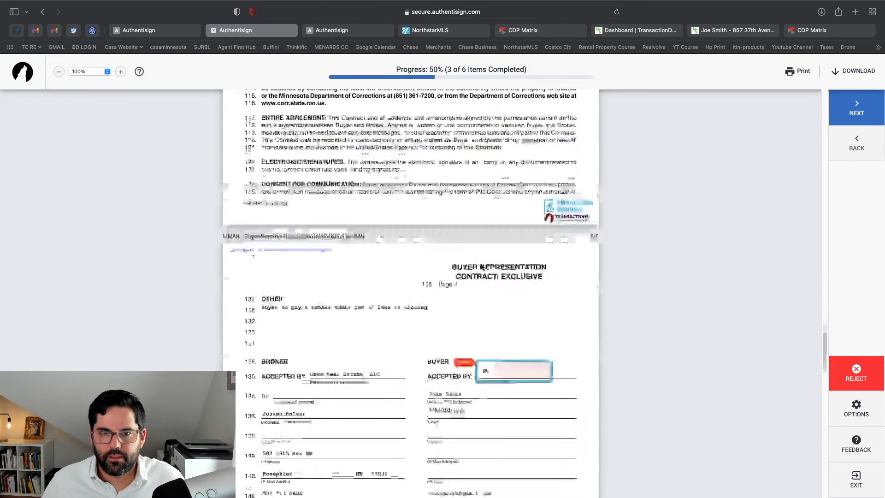
click(512, 269)
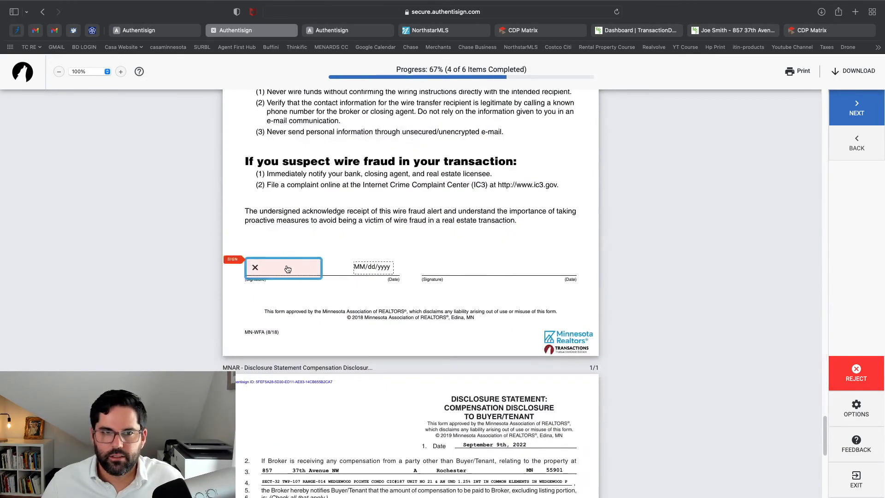
click(287, 267)
click(447, 265)
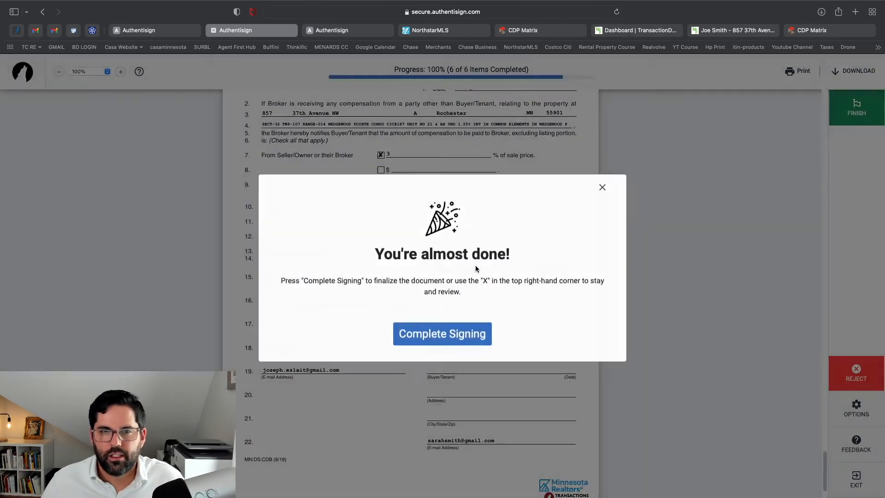
click(470, 340)
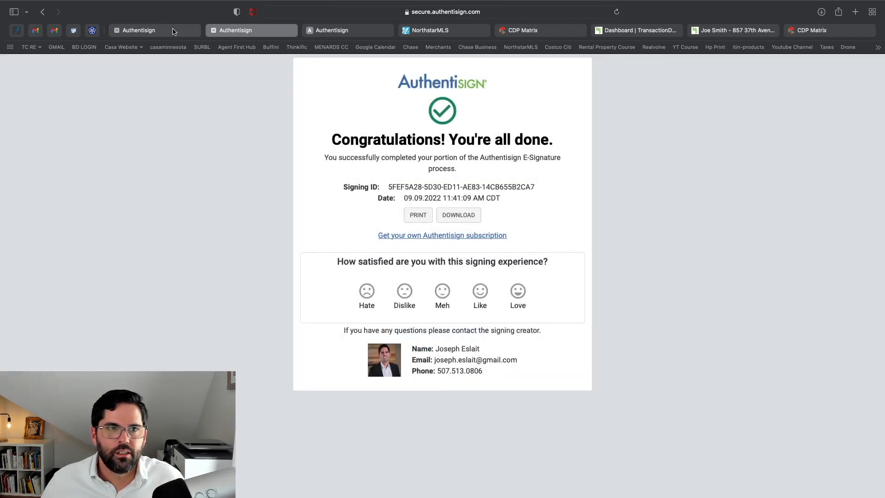
Review the signing confirmation tabs and return to the TransactionDesk Broker Dashboard
click(173, 30)
click(341, 30)
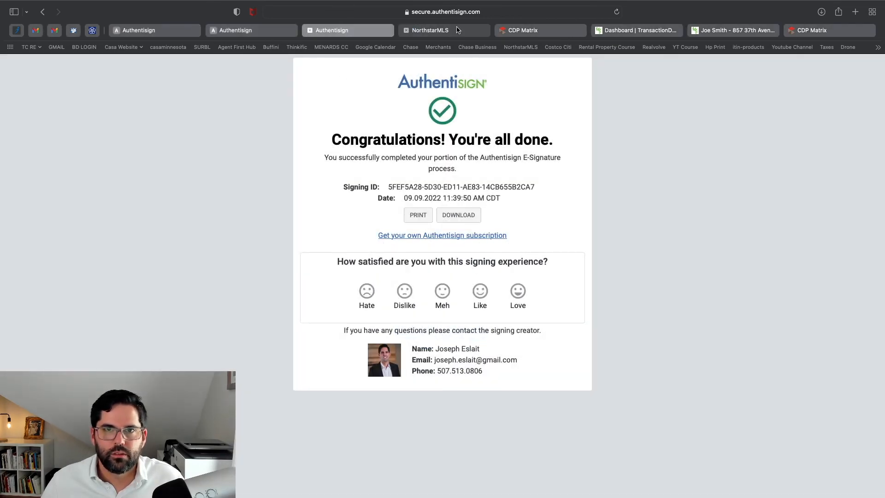
click(625, 28)
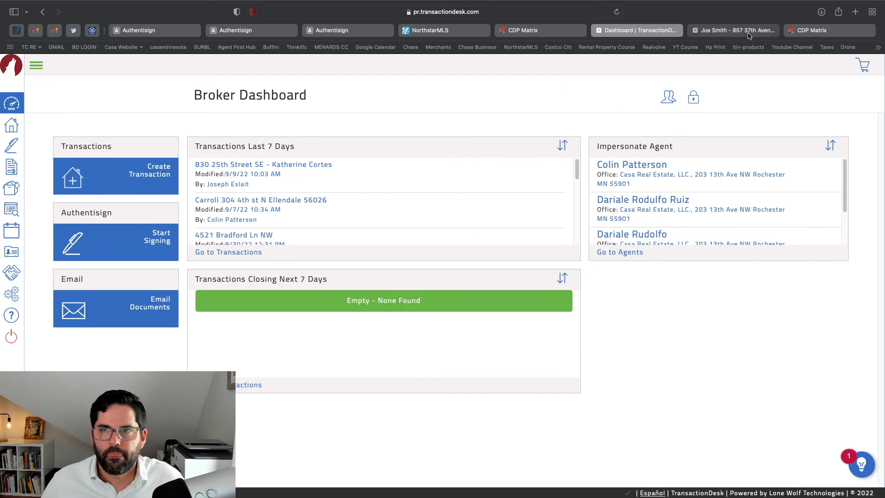
On the enlarged Signings page, try Resend Invitations for the completed MNAR signing
click(750, 34)
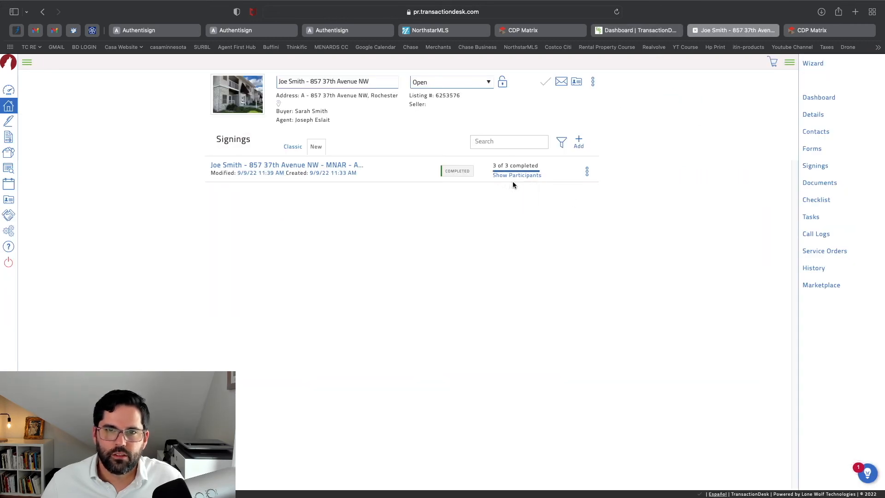
key(super+equal)
key(super+equal)
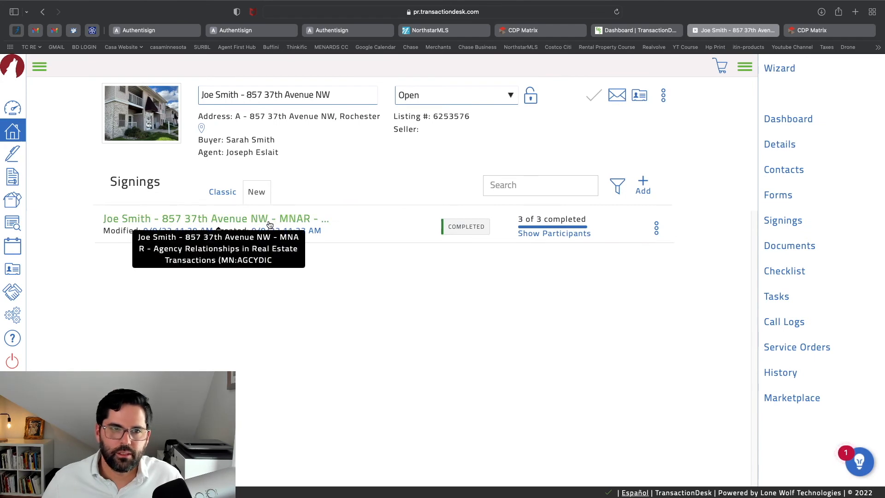
click(657, 228)
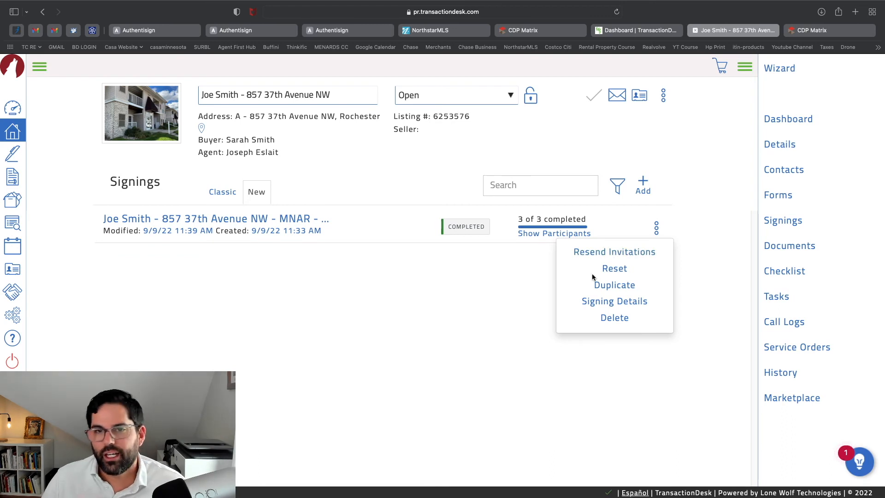
click(643, 254)
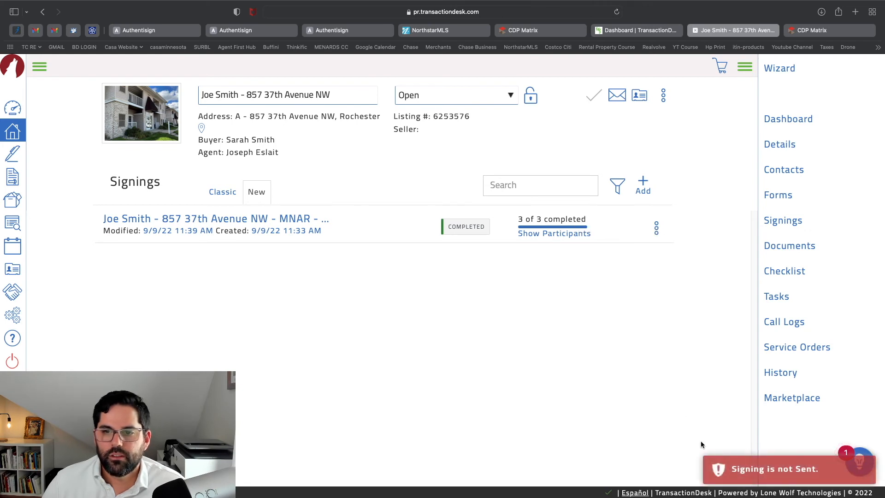
Compare the signing invitation email in Gmail, then dismiss the signing's options menu
click(656, 228)
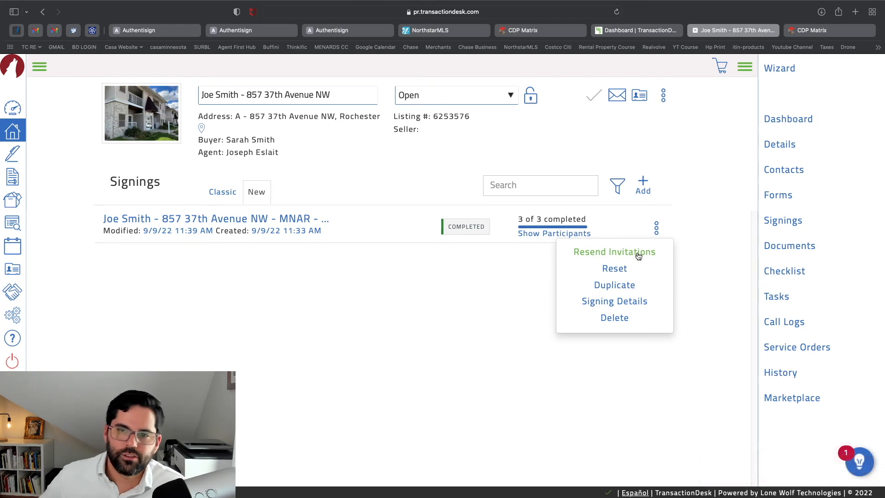
click(54, 30)
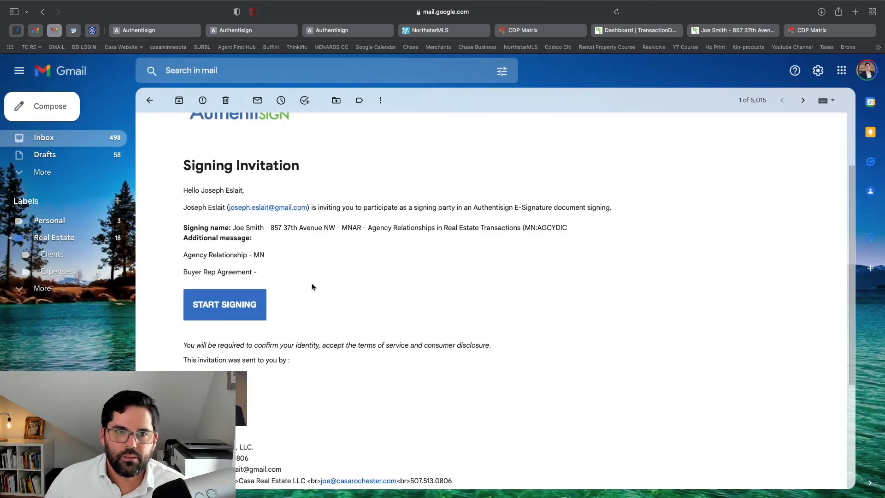
click(714, 33)
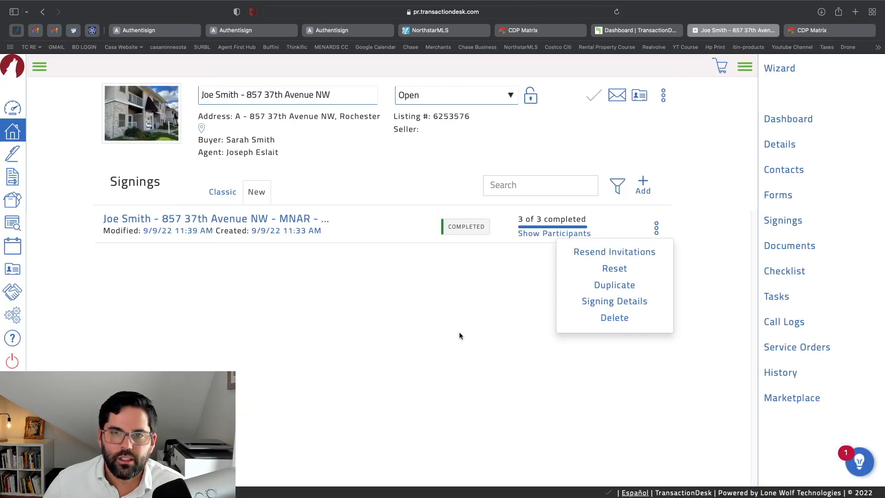
click(464, 149)
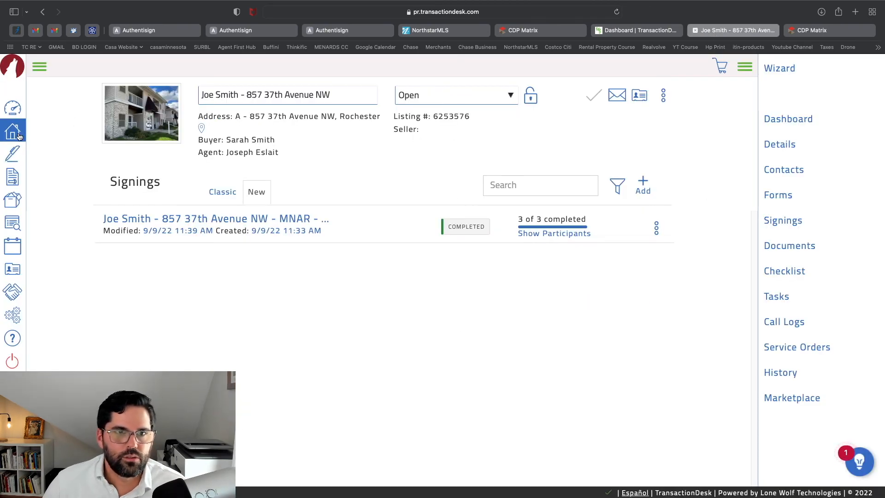
Go from the transaction dashboard to the transaction's Documents page
click(771, 120)
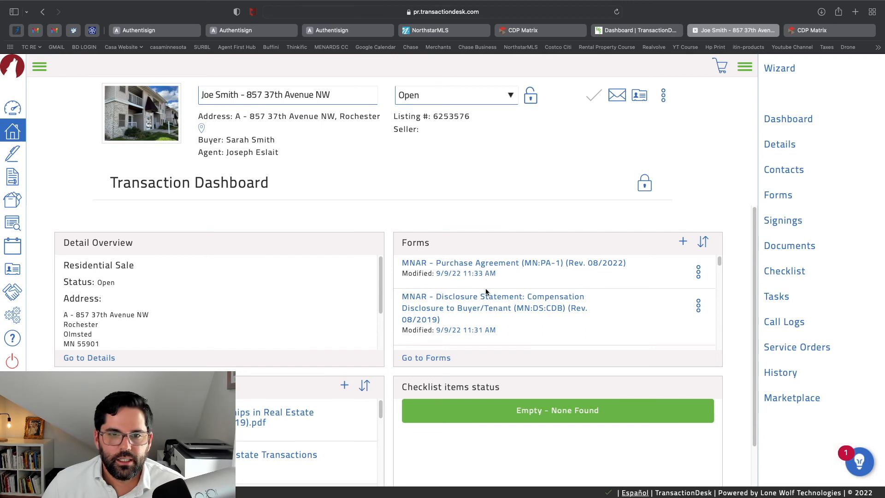
scroll(309, 322, down, 5)
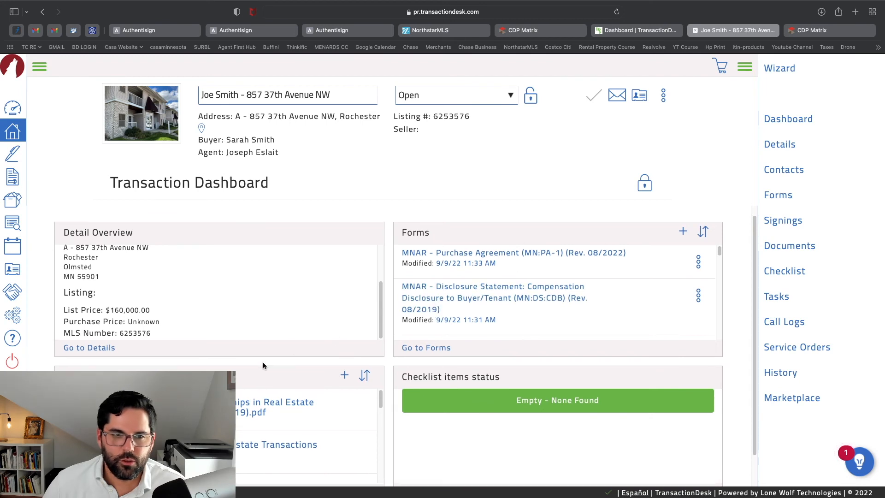
scroll(265, 366, down, 2)
scroll(306, 411, down, 4)
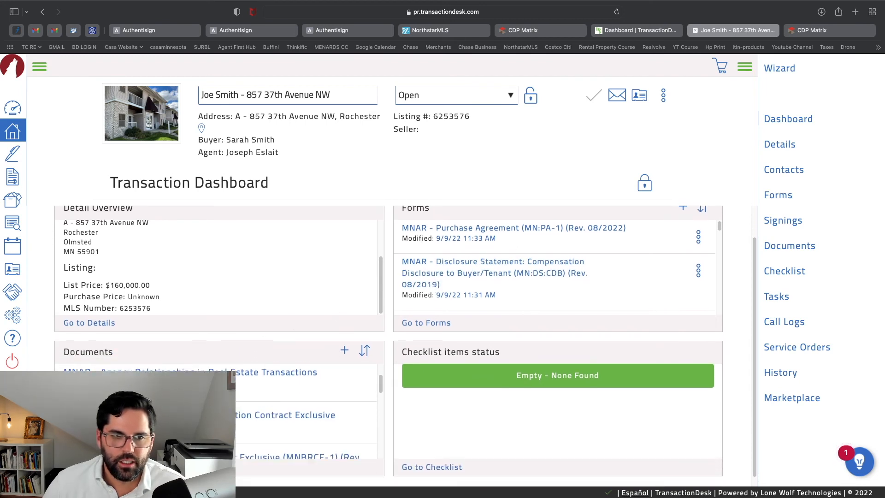
scroll(306, 410, down, 1)
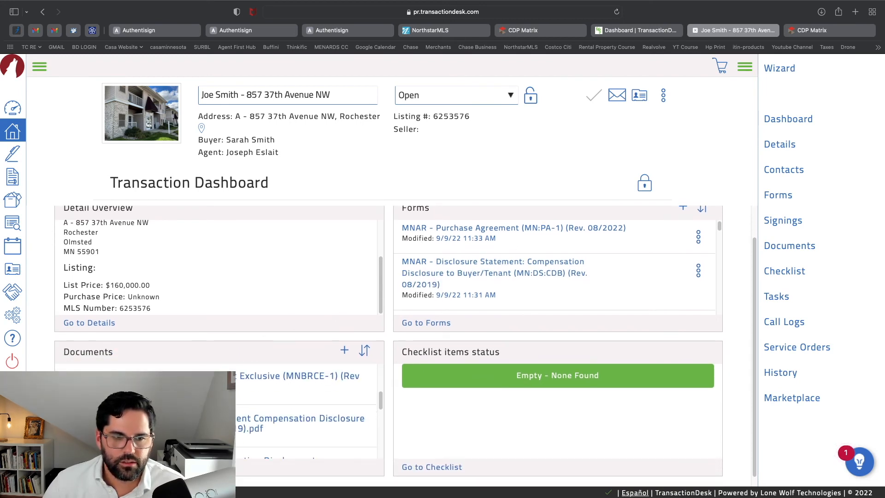
click(94, 467)
Open the MNAR Agency Relationships signing folder, go back to the dashboard, then forward to the folder
scroll(483, 208, down, 1)
scroll(483, 208, up, 1)
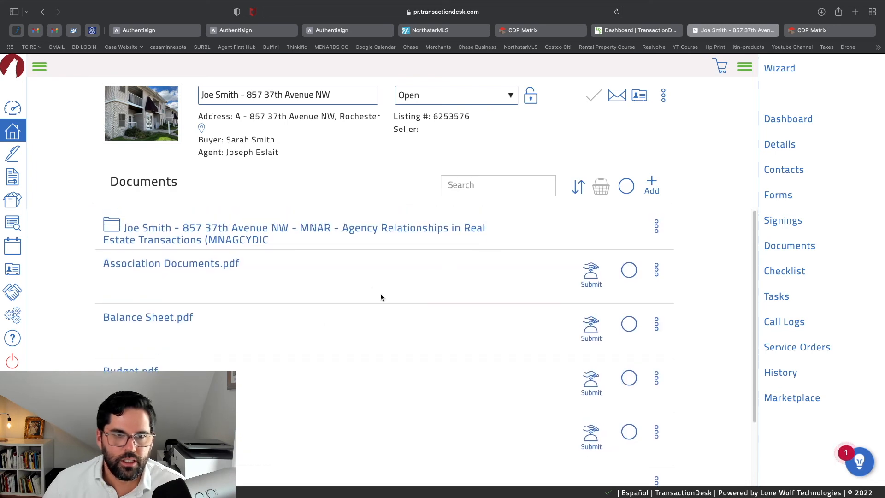
click(174, 230)
scroll(230, 329, down, 1)
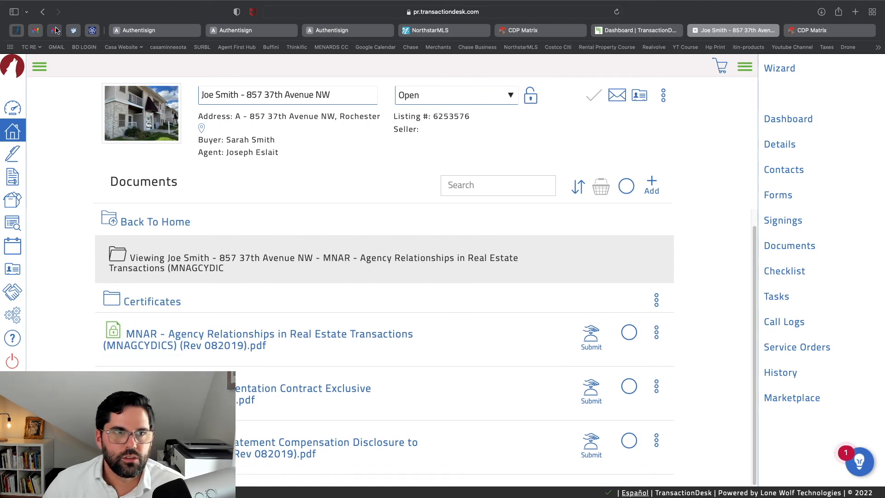
click(43, 12)
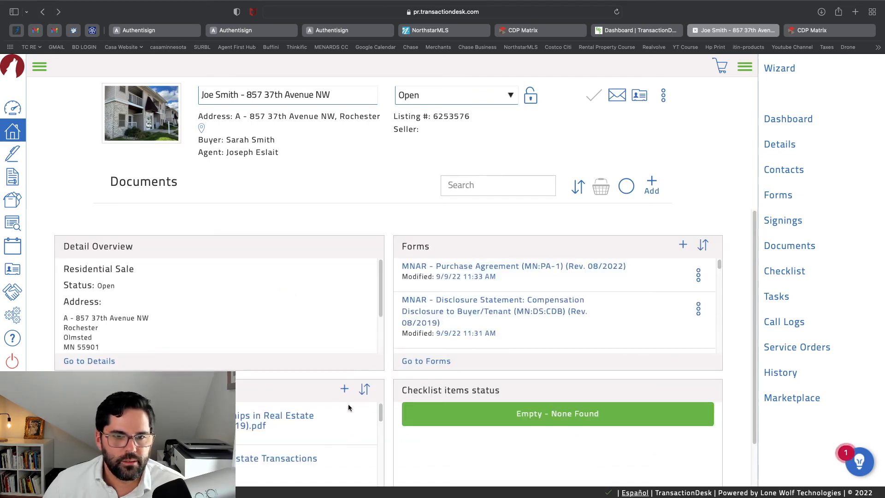
scroll(348, 408, down, 3)
key(super+bracketright)
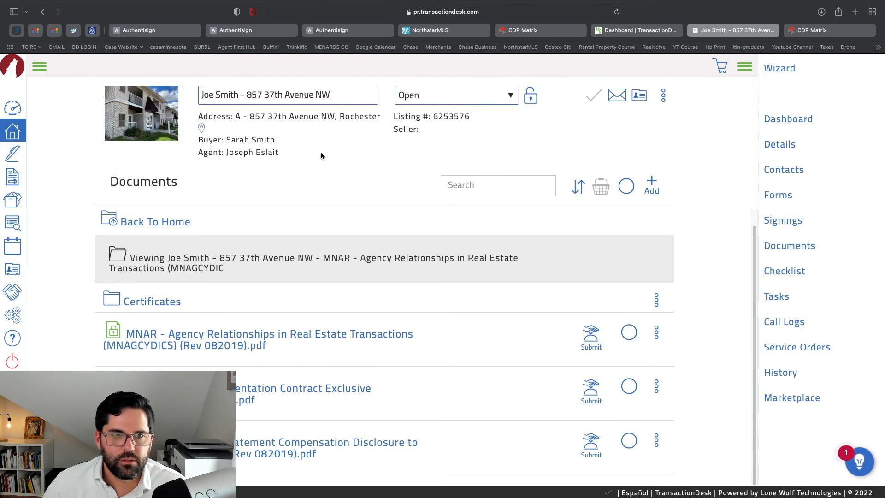
Open the completed MNAR signing's details from the Signings list, then close them
click(785, 221)
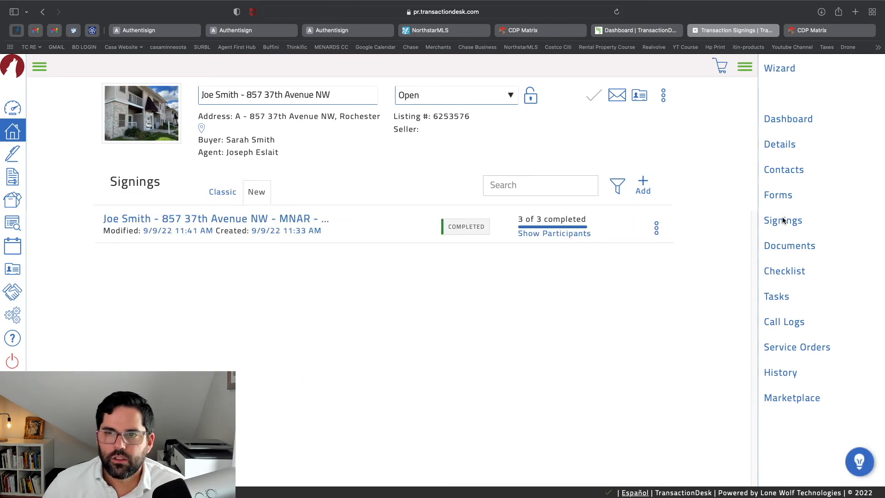
click(301, 219)
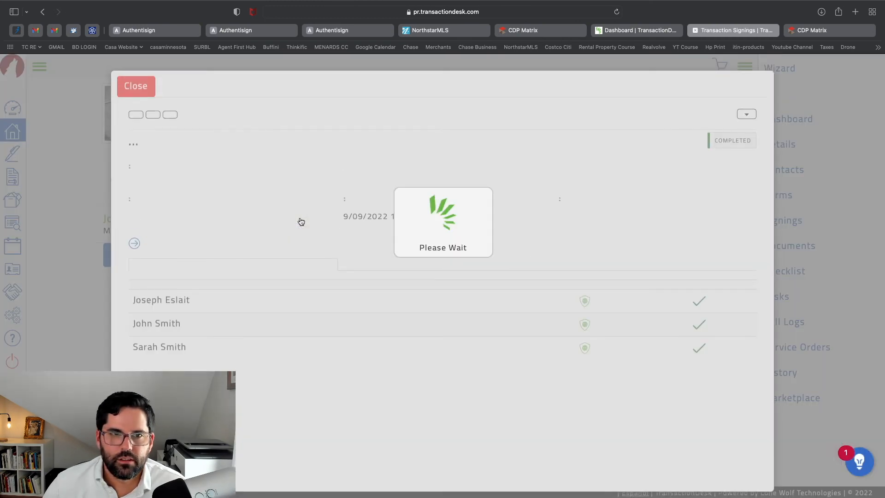
click(136, 87)
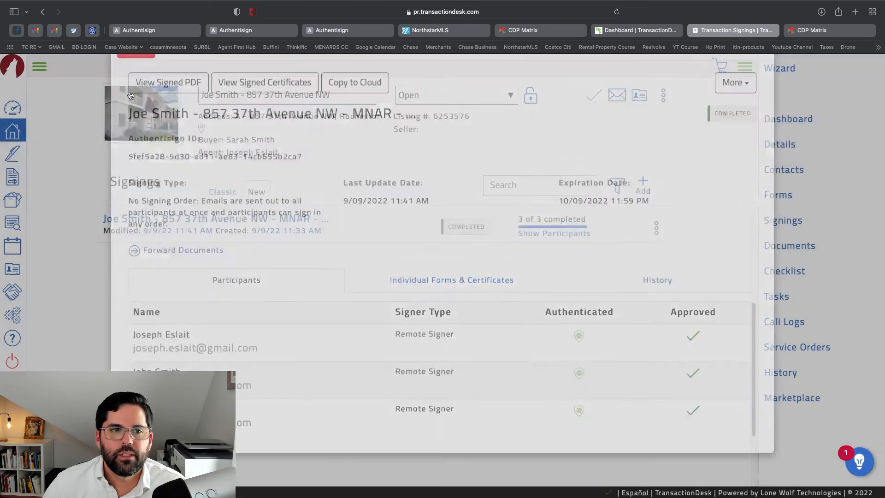
Reopen the completed signing's details and open its signed PDF in a new tab
click(785, 120)
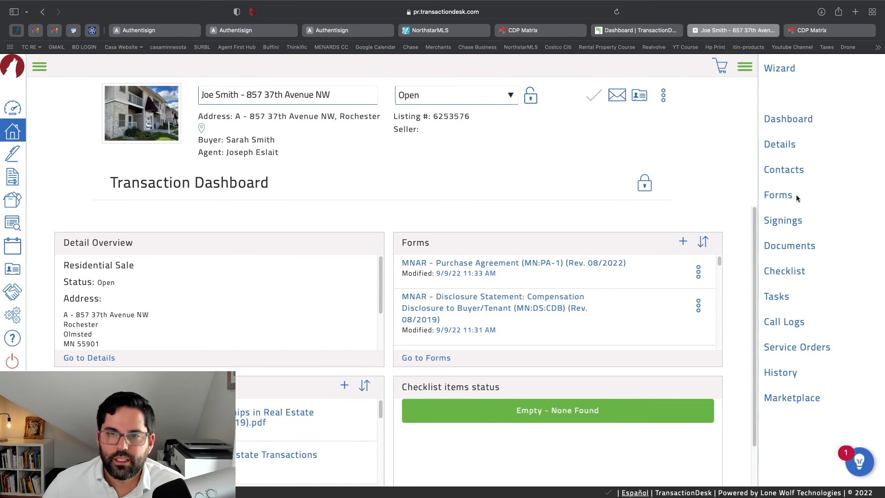
click(793, 222)
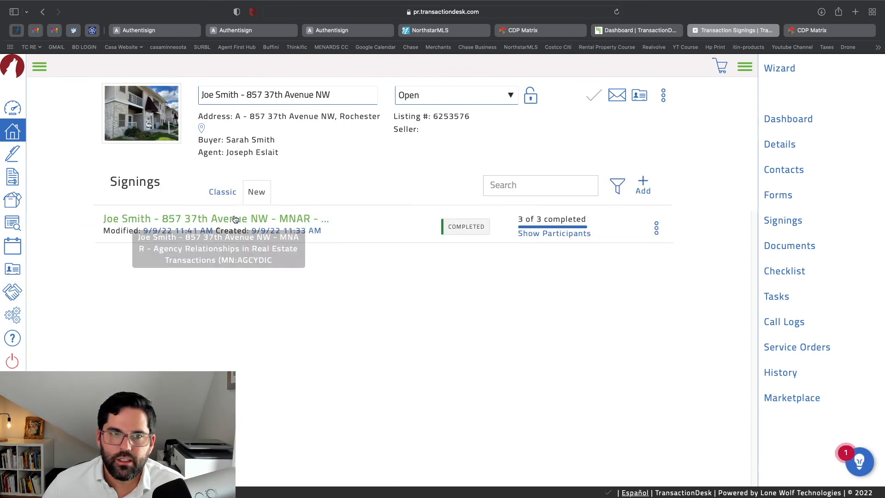
click(317, 216)
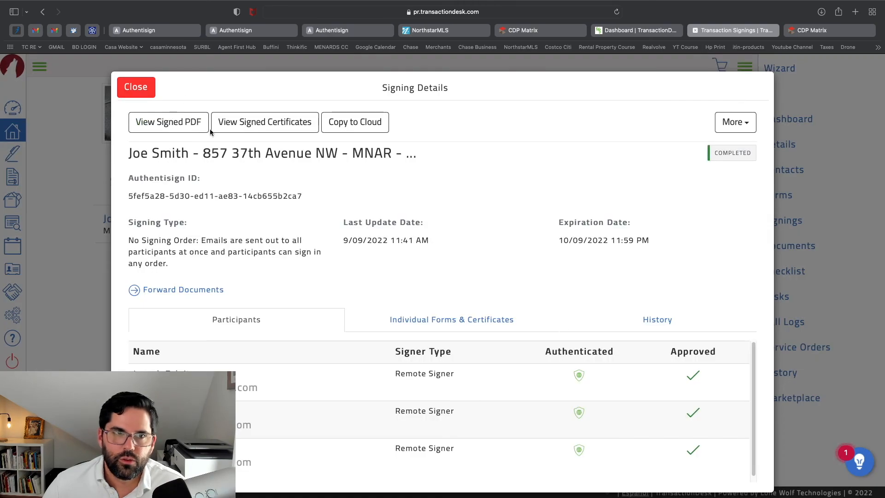
click(191, 134)
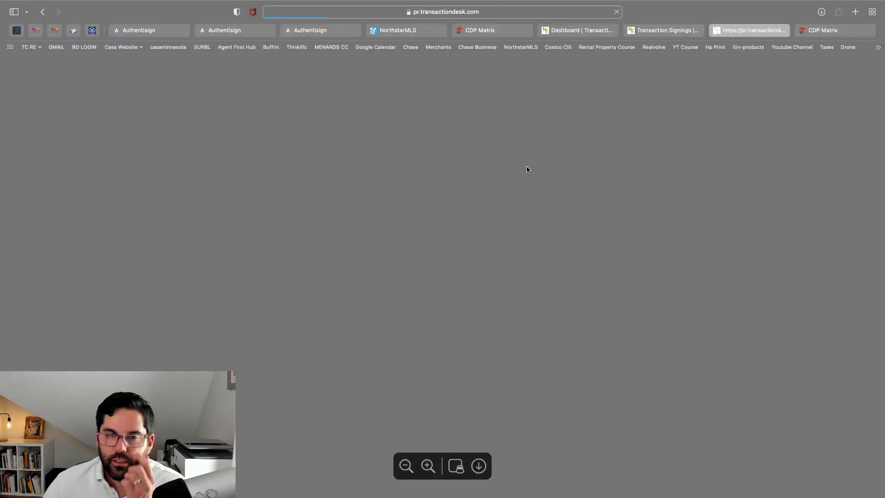
Zoom the signed contract PDF out and select the Authentisign ID line on a page
key(super+minus)
key(super+minus)
key(super+minus)
key(super+minus)
key(super+minus)
key(super+minus)
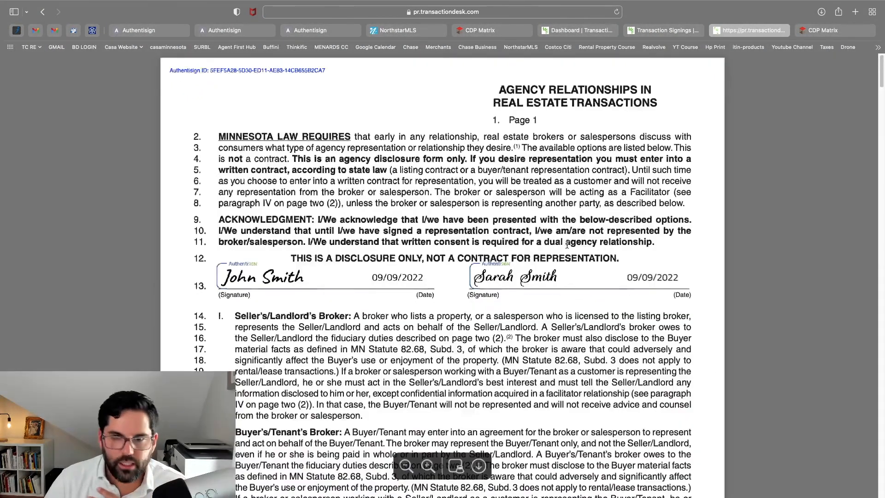
scroll(448, 259, down, 1)
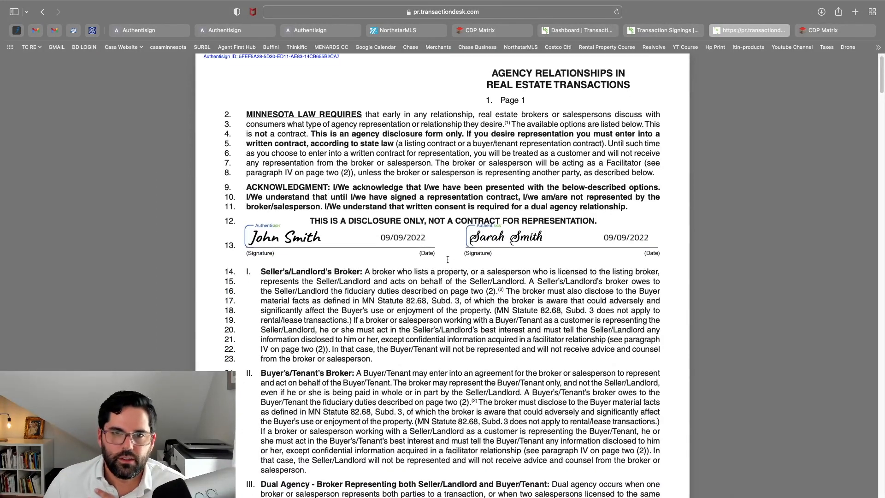
scroll(474, 273, down, 20)
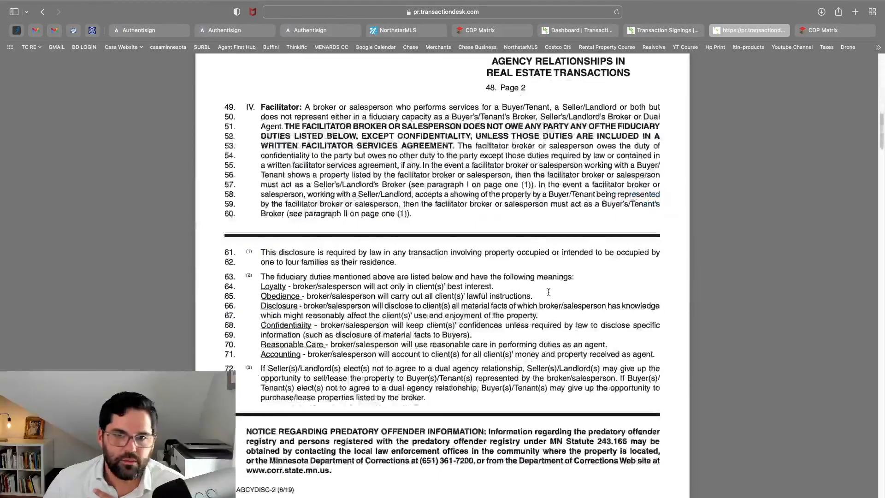
scroll(547, 295, down, 5)
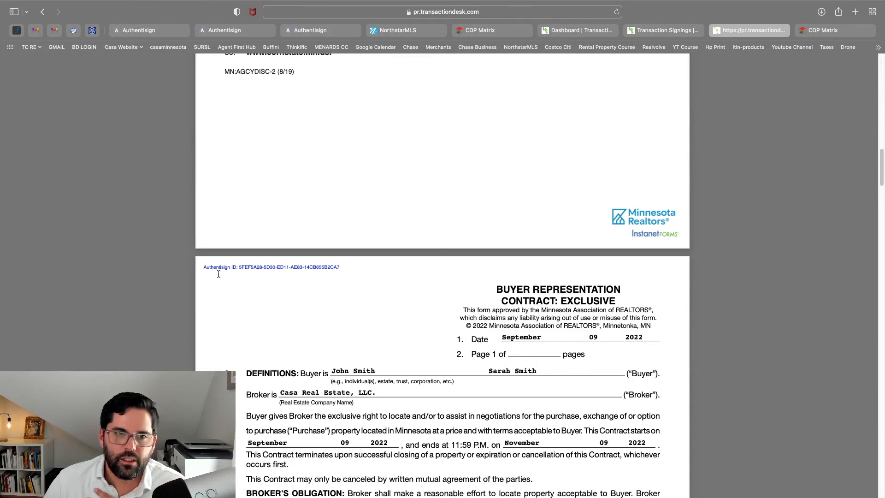
drag(204, 267, 343, 265)
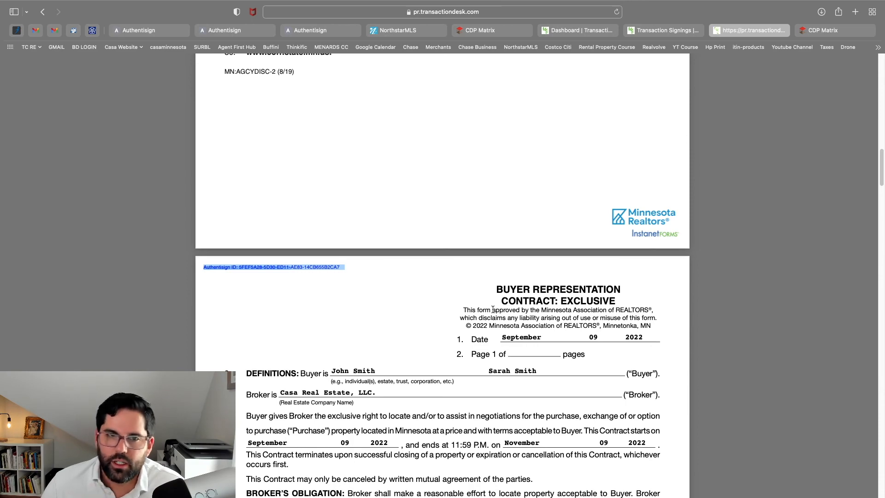
Scroll to the Broker's Compensation section of the contract, then switch to Gmail
scroll(400, 345, down, 9)
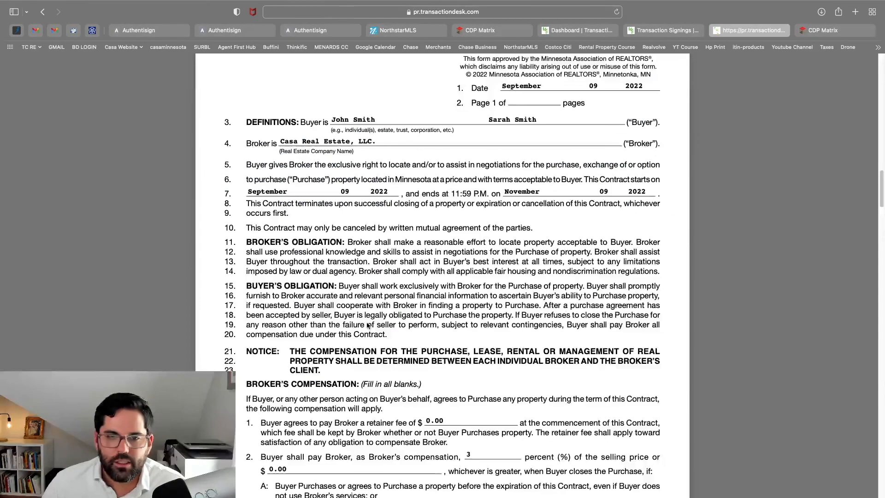
scroll(332, 252, up, 8)
scroll(287, 268, down, 17)
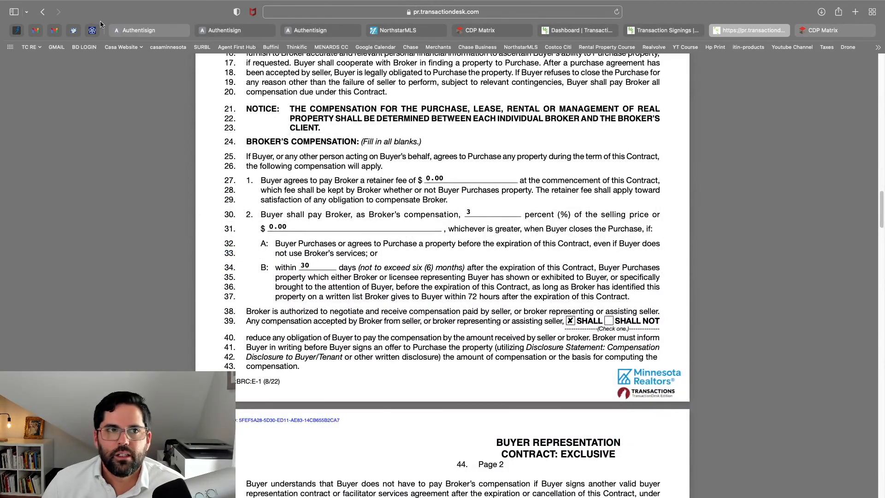
scroll(435, 186, up, 4)
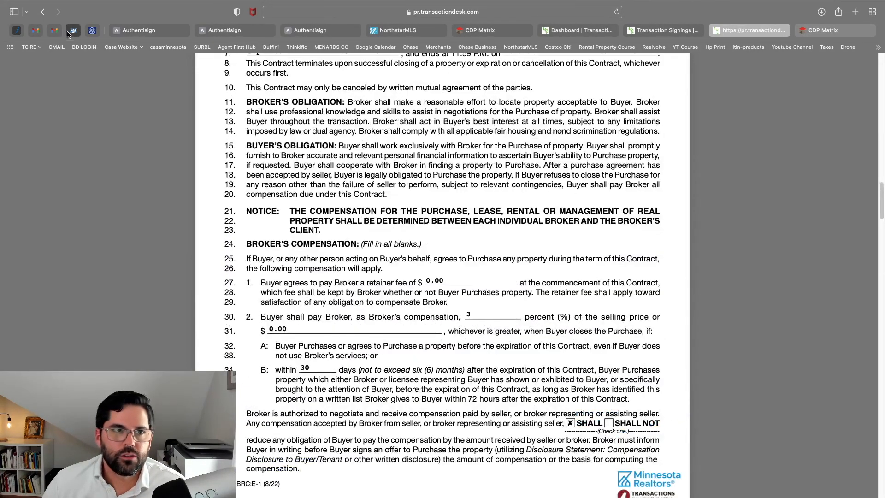
click(54, 30)
Open the Signing complete email and view the signed documents PDF from its link
click(68, 140)
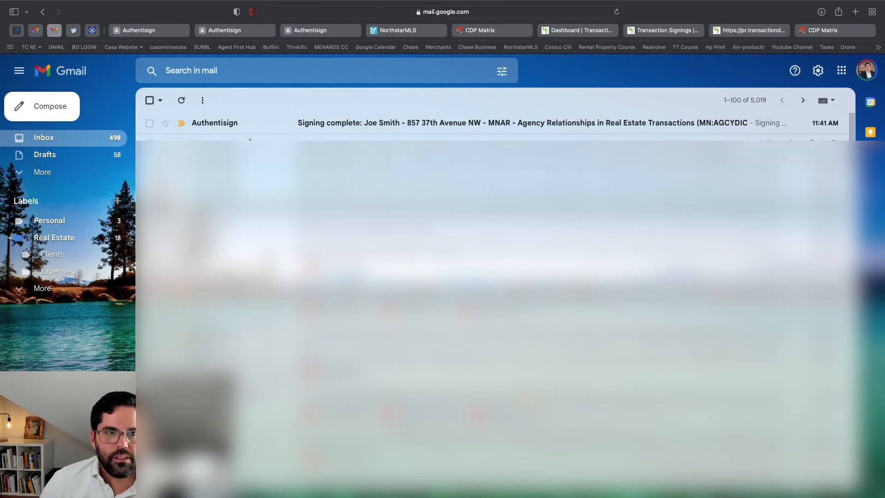
click(249, 124)
scroll(382, 304, down, 1)
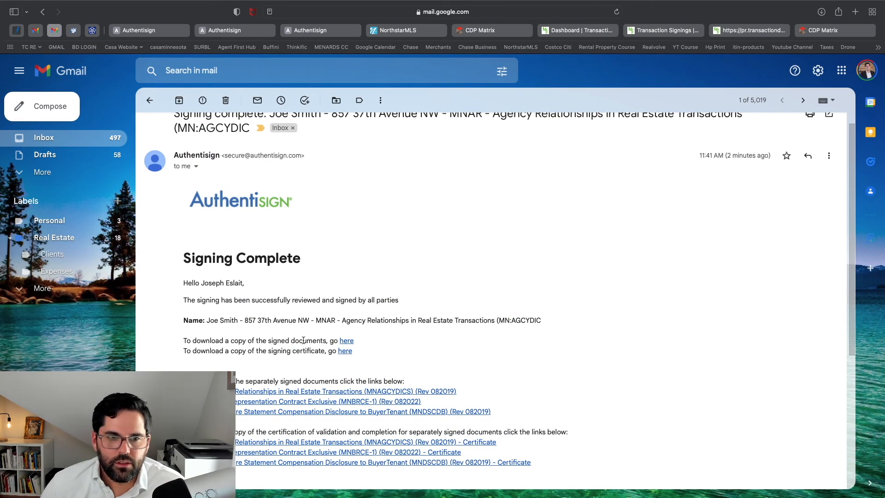
scroll(351, 355, down, 2)
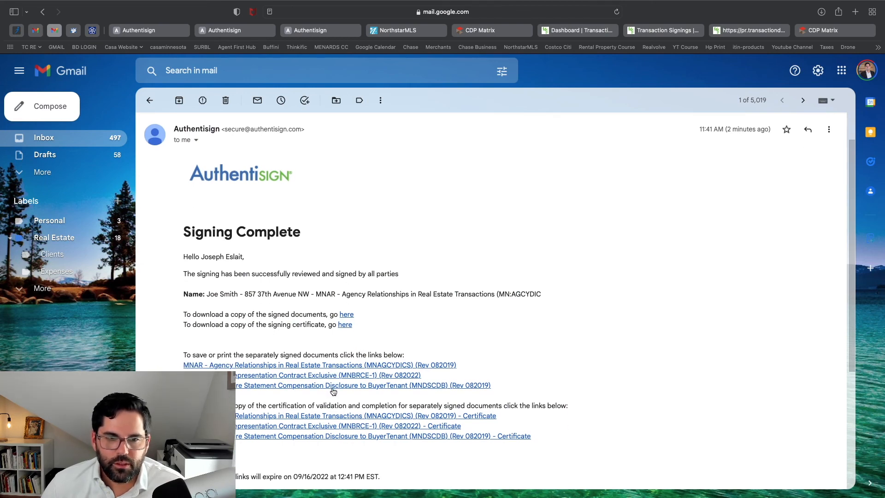
click(347, 316)
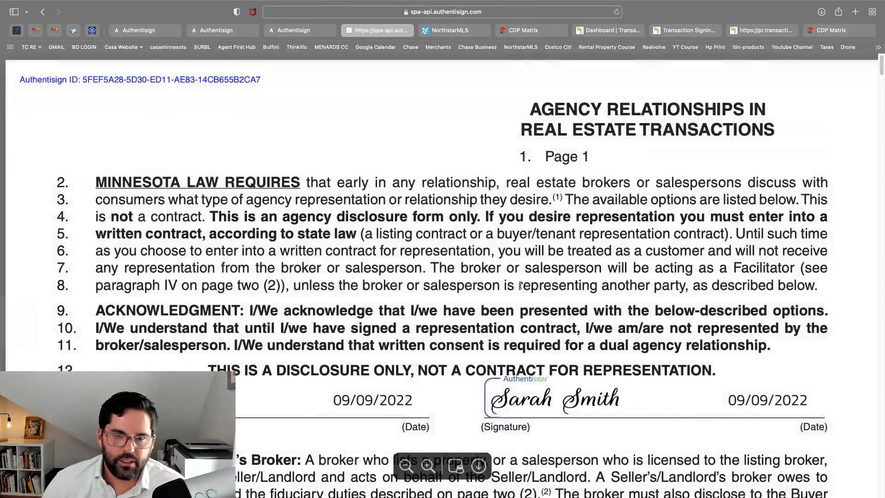
scroll(521, 286, down, 4)
scroll(524, 264, down, 5)
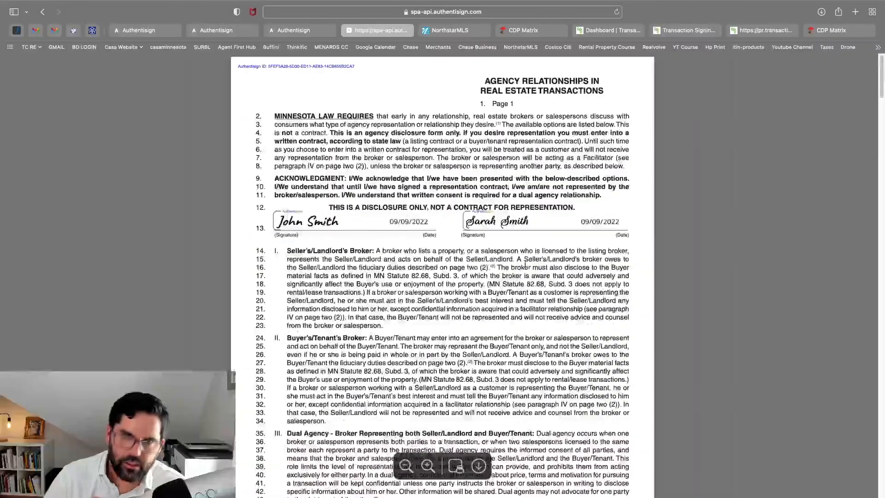
scroll(525, 264, down, 15)
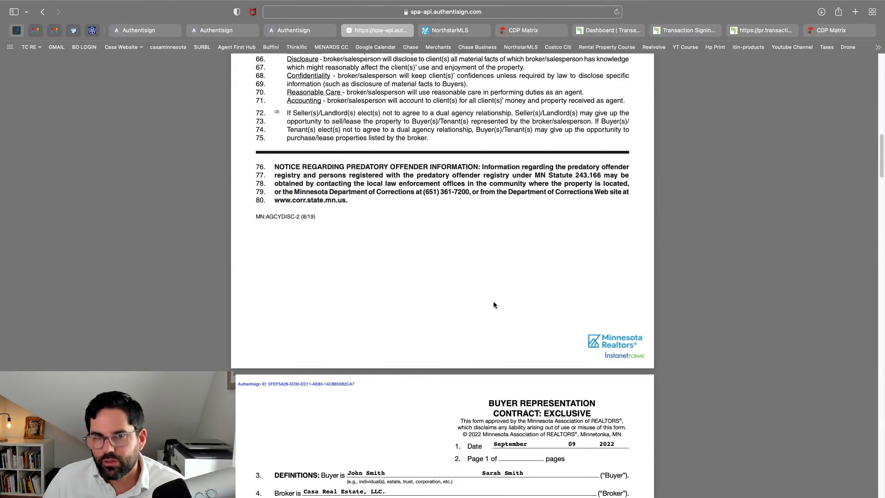
click(54, 30)
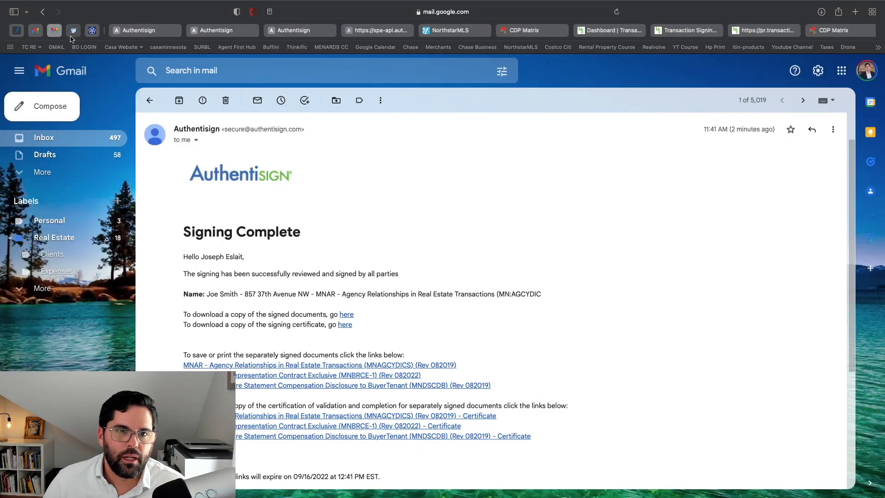
Read each Signing updated email, including the second buyer's and the agent's own
click(150, 100)
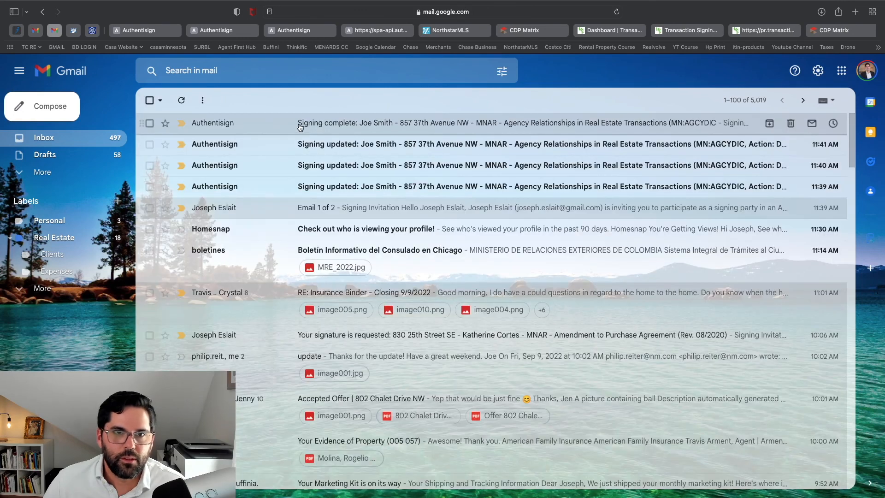
click(292, 146)
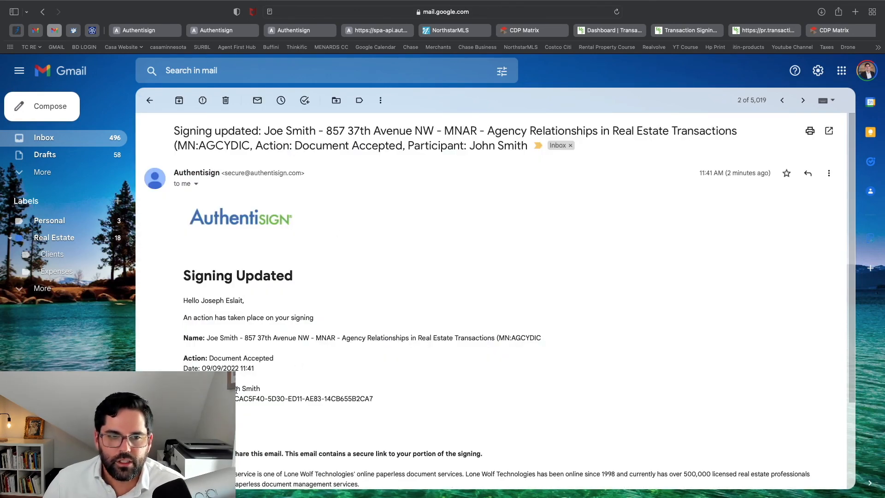
click(150, 100)
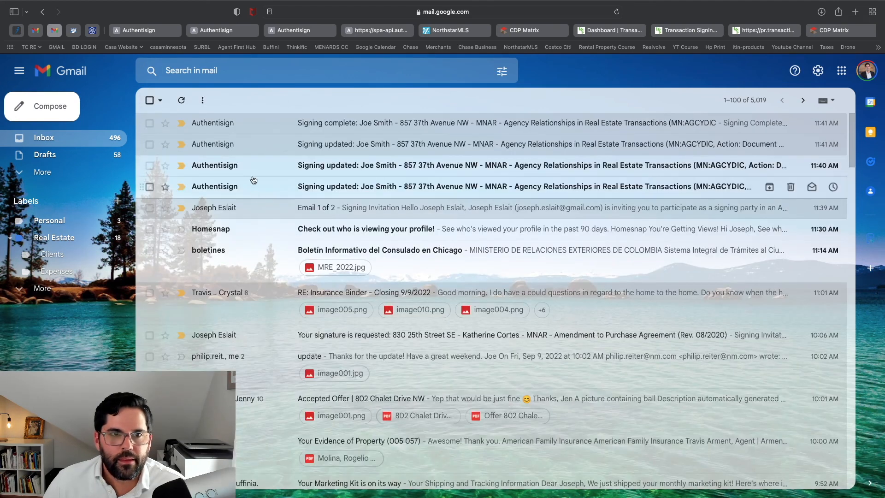
click(253, 176)
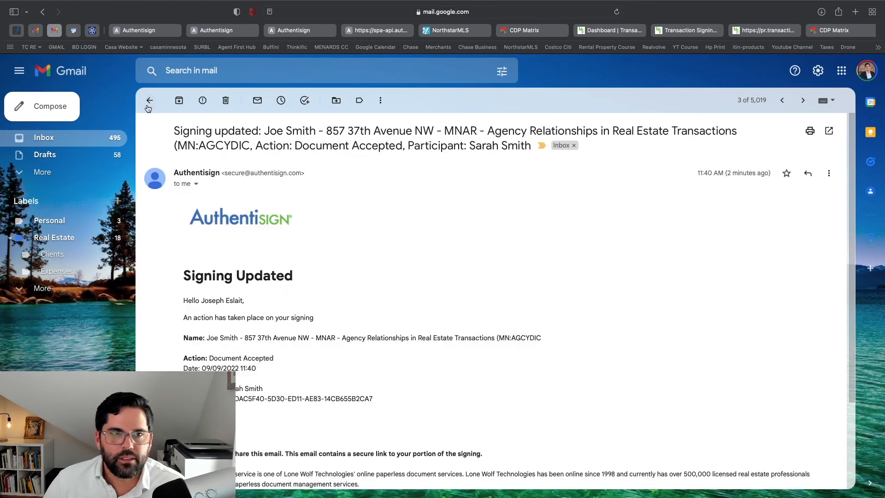
click(149, 101)
click(230, 167)
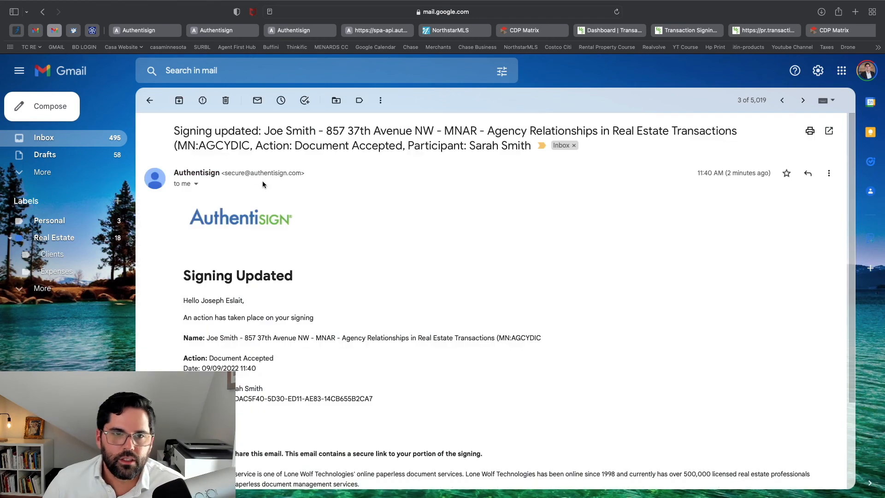
click(155, 106)
click(228, 189)
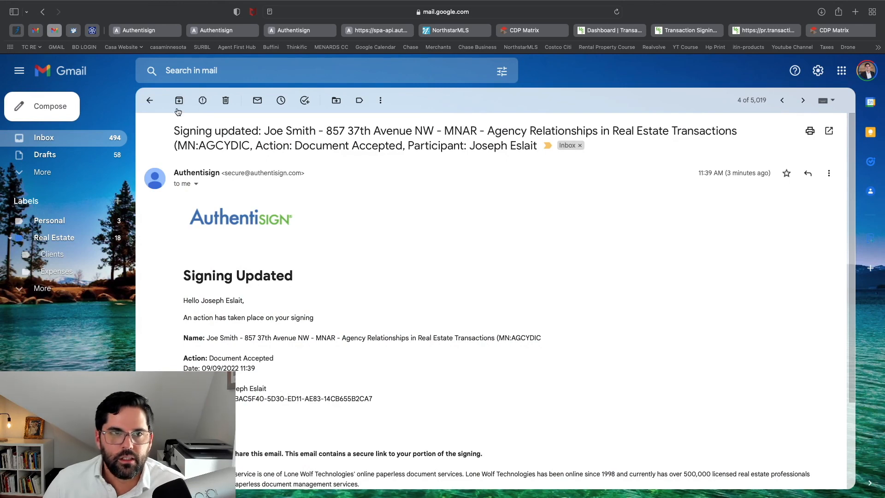
click(150, 100)
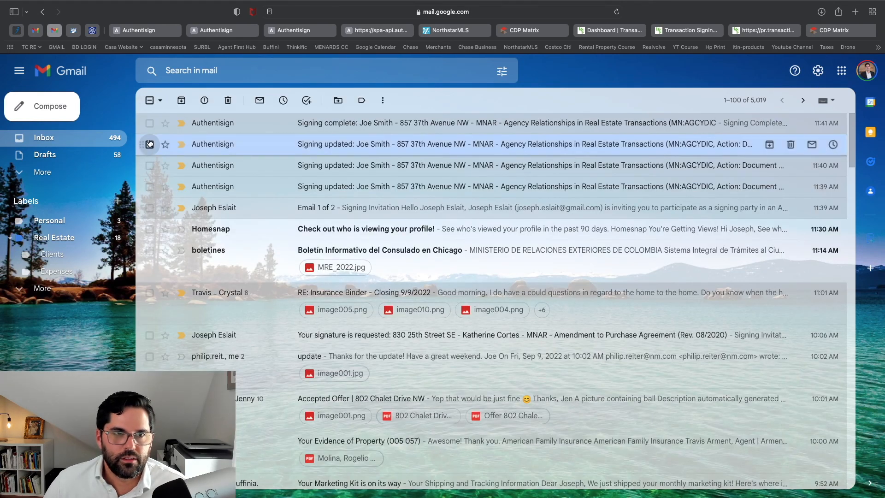
Delete the three Signing updated emails and reopen the Signing complete email
click(149, 165)
click(149, 186)
click(228, 100)
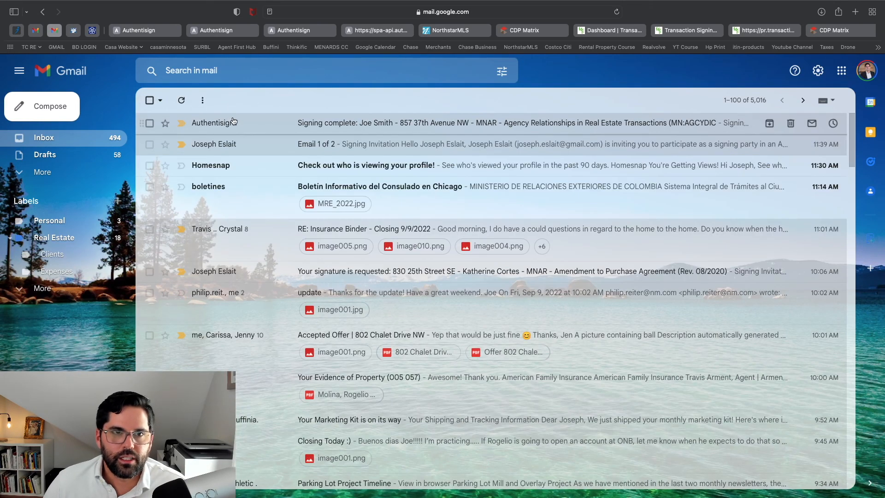
click(233, 121)
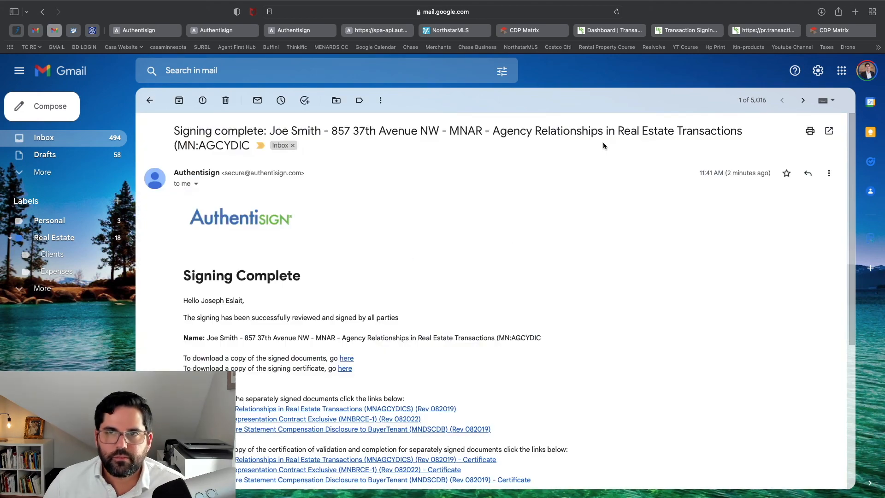
Scroll back to the top of the signed Buyer Representation Contract, then show the NorthstarMLS homepage
click(787, 34)
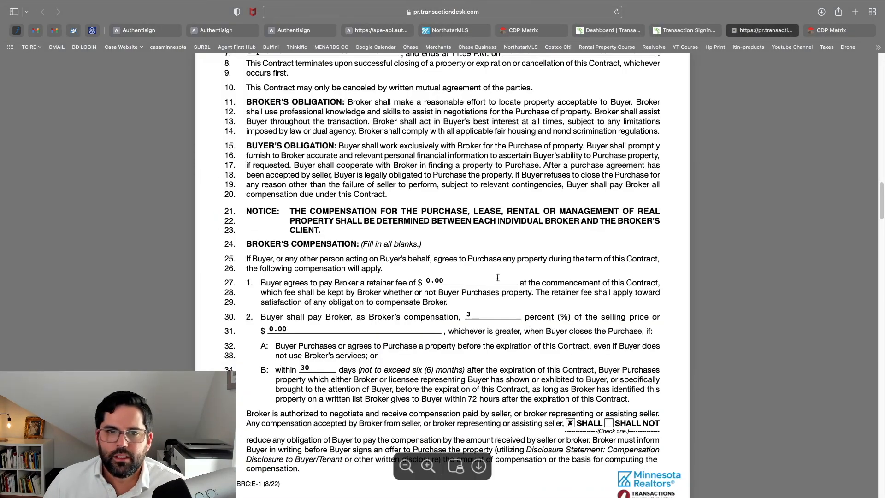
scroll(497, 277, up, 10)
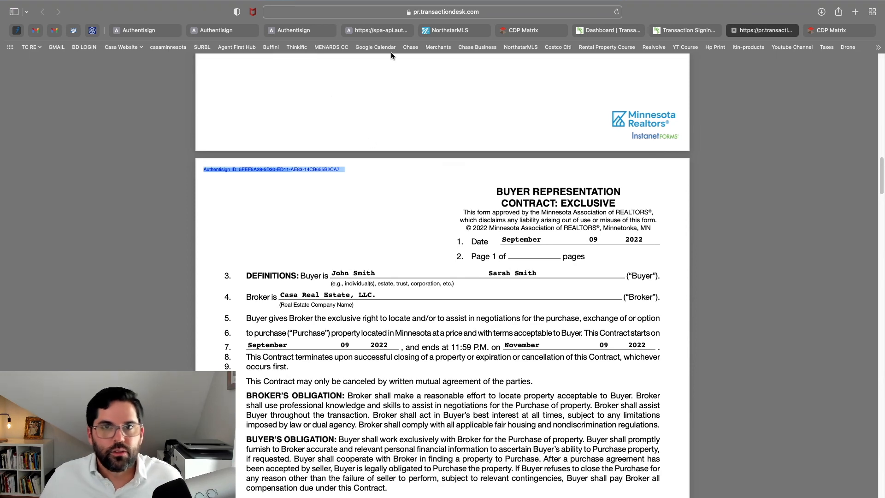
click(440, 30)
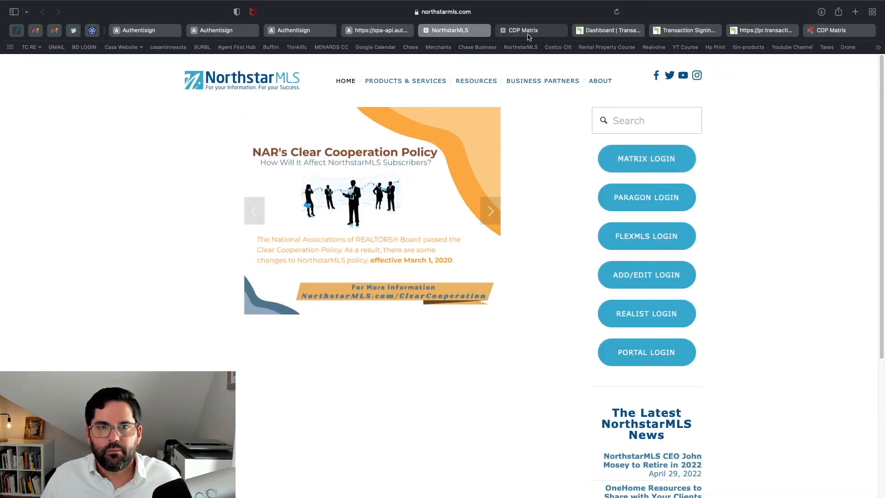
click(528, 34)
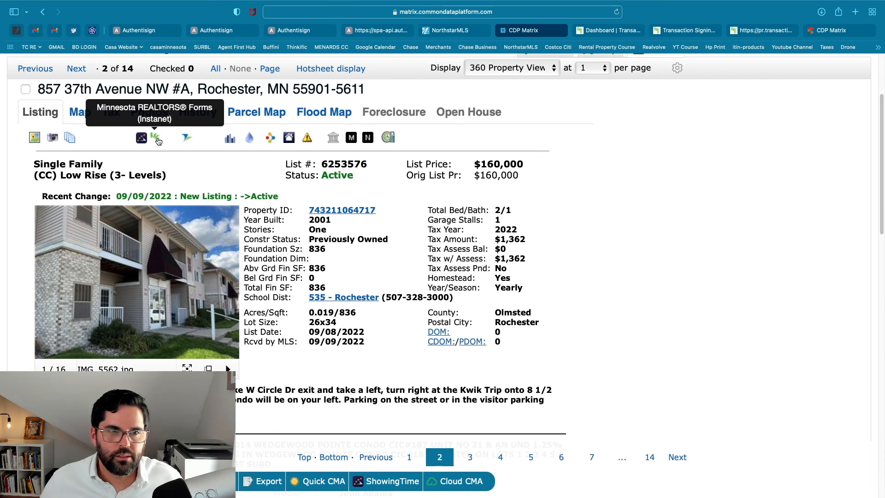
click(159, 138)
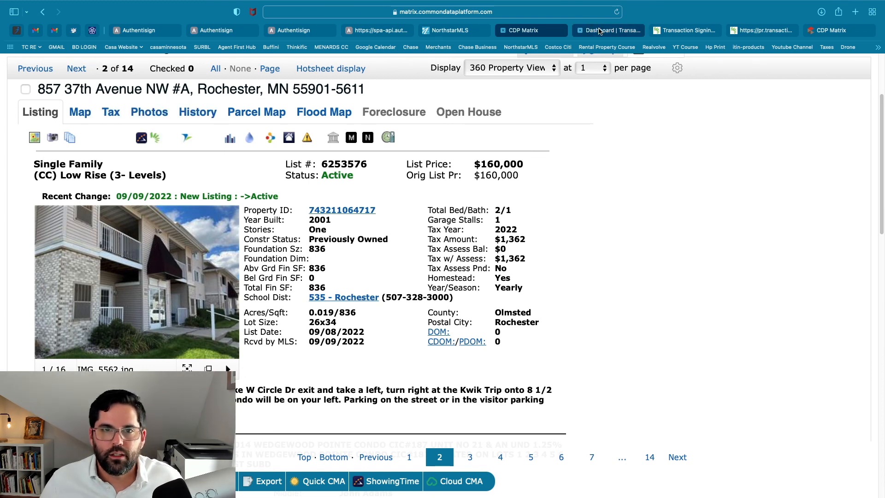